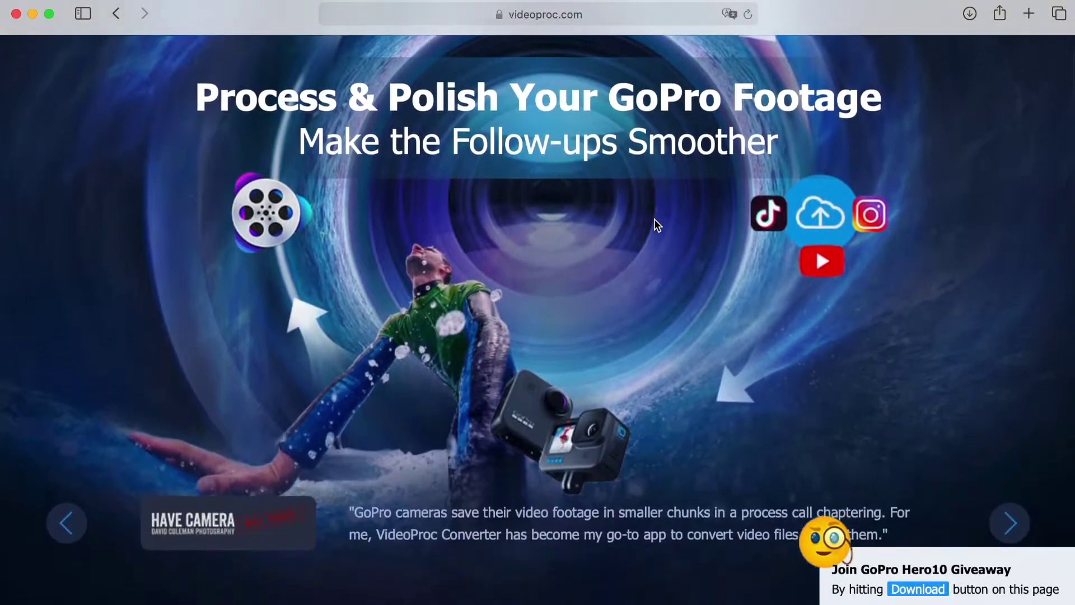
{"action": "scroll", "coordinate": [655, 220], "scroll_direction": "down", "scroll_amount": 2}
{"action": "scroll", "coordinate": [647, 220], "scroll_direction": "down", "scroll_amount": 3}
{"action": "scroll", "coordinate": [647, 220], "scroll_direction": "down", "scroll_amount": 3}
{"action": "scroll", "coordinate": [647, 220], "scroll_direction": "down", "scroll_amount": 1}
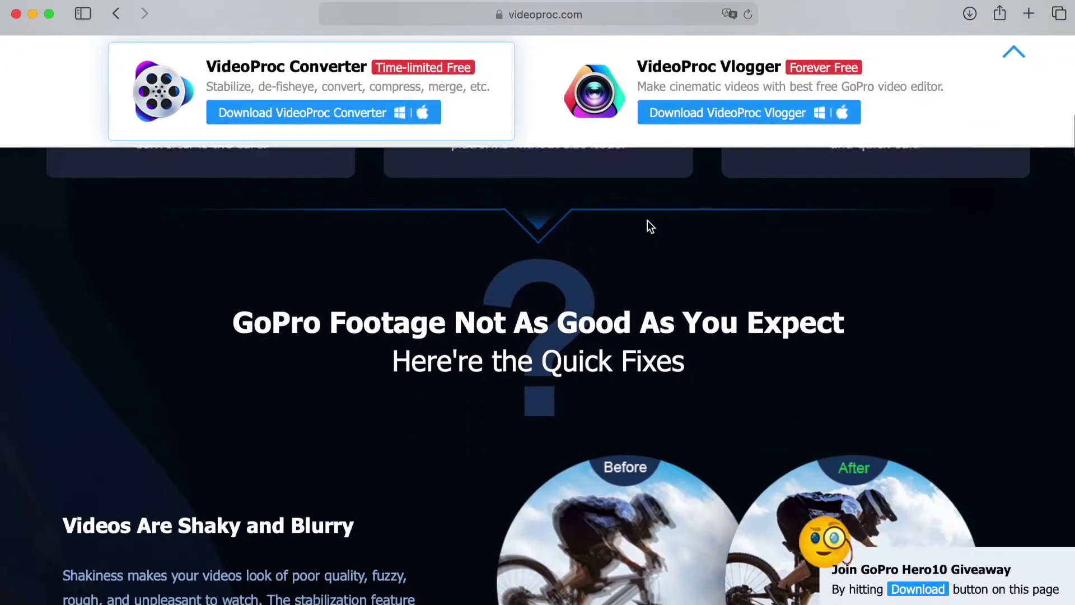
{"action": "scroll", "coordinate": [647, 220], "scroll_direction": "down", "scroll_amount": 1}
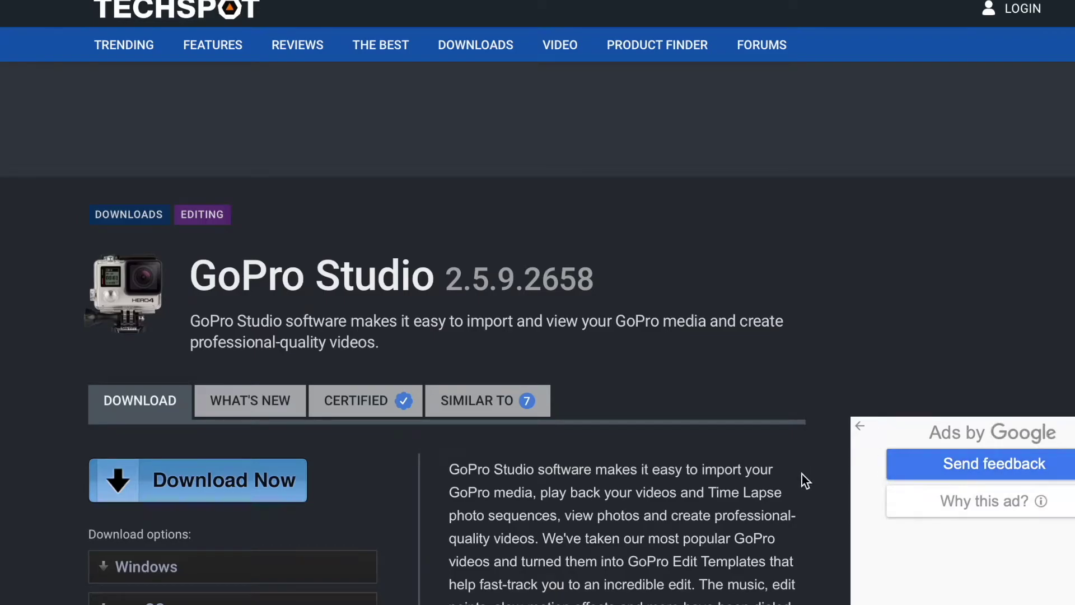
{"action": "scroll", "coordinate": [802, 474], "scroll_direction": "down", "scroll_amount": 2}
{"action": "scroll", "coordinate": [803, 474], "scroll_direction": "down", "scroll_amount": 2}
{"action": "scroll", "coordinate": [802, 474], "scroll_direction": "down", "scroll_amount": 1}
{"action": "scroll", "coordinate": [802, 475], "scroll_direction": "down", "scroll_amount": 2}
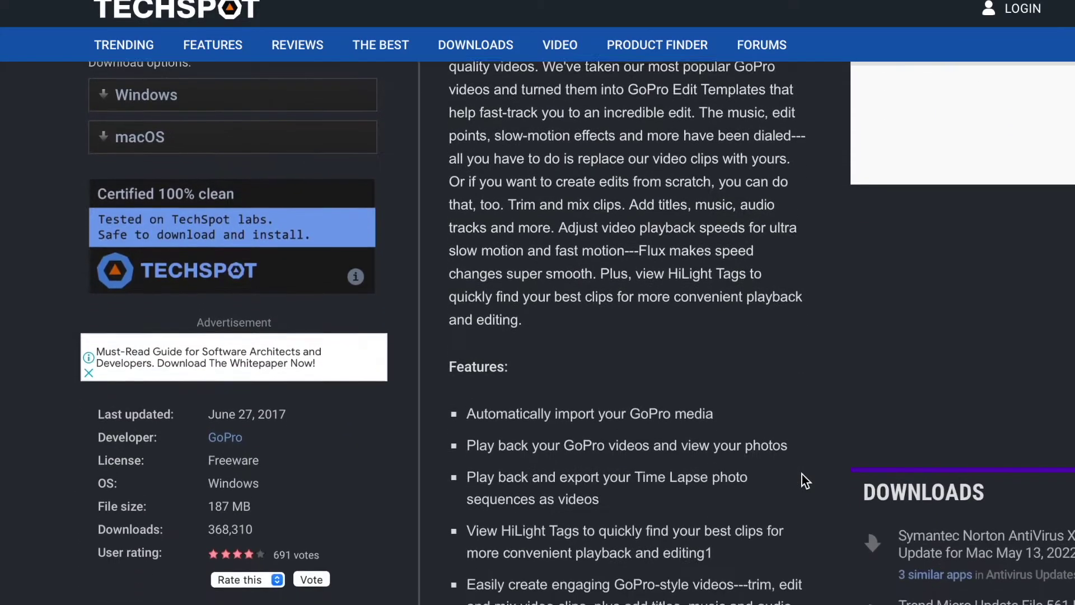
{"action": "scroll", "coordinate": [803, 475], "scroll_direction": "down", "scroll_amount": 1}
{"action": "scroll", "coordinate": [802, 474], "scroll_direction": "down", "scroll_amount": 1}
{"action": "scroll", "coordinate": [802, 474], "scroll_direction": "down", "scroll_amount": 1}
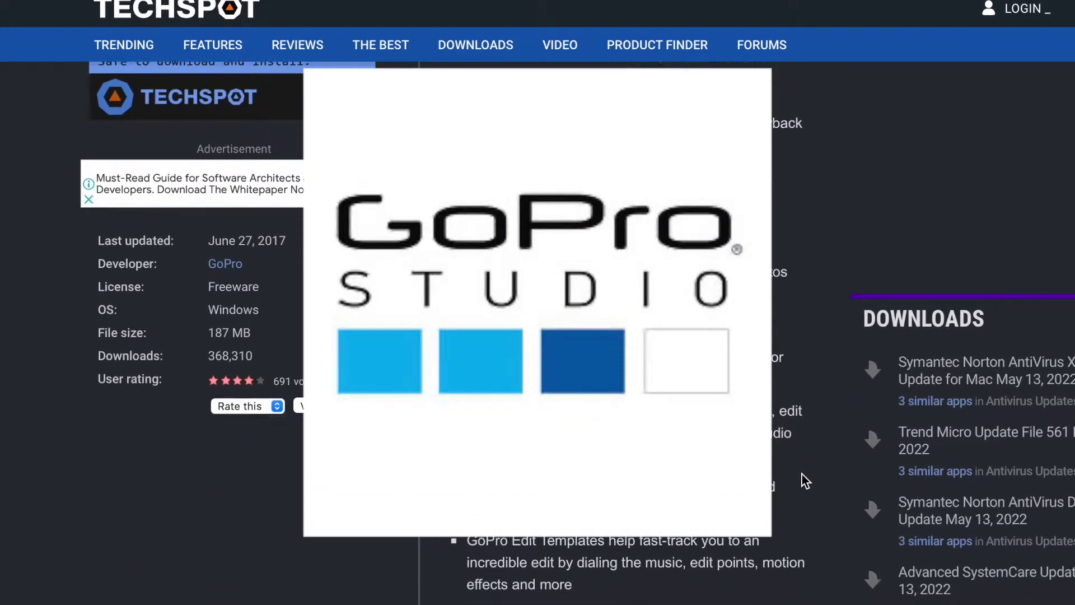
{"action": "scroll", "coordinate": [801, 479], "scroll_direction": "down", "scroll_amount": 1}
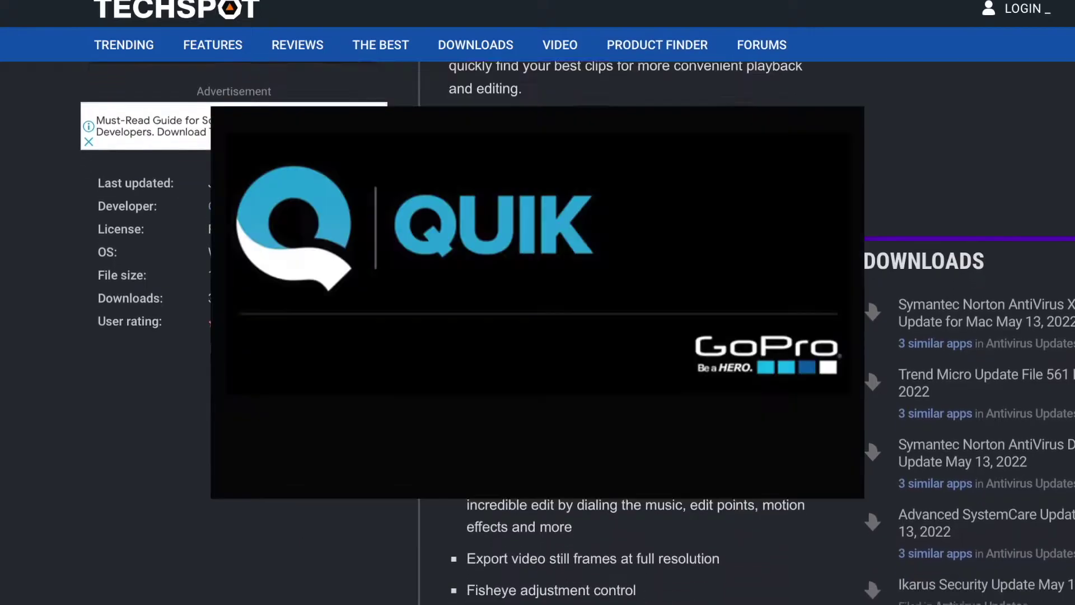
{"action": "scroll", "coordinate": [801, 478], "scroll_direction": "up", "scroll_amount": 3}
{"action": "scroll", "coordinate": [802, 479], "scroll_direction": "up", "scroll_amount": 4}
{"action": "scroll", "coordinate": [802, 479], "scroll_direction": "up", "scroll_amount": 1}
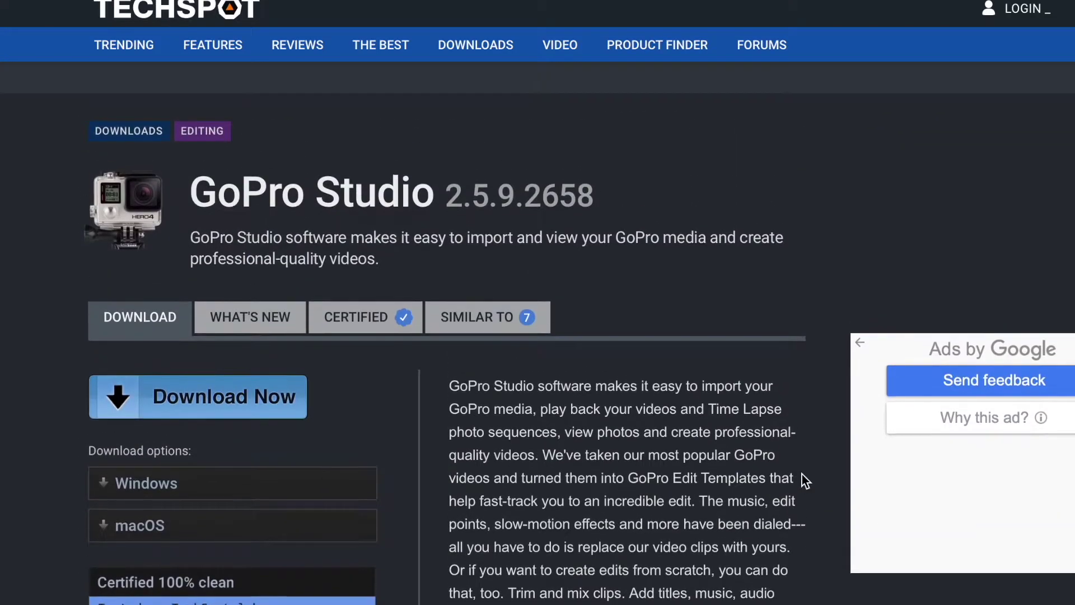
{"action": "scroll", "coordinate": [802, 477], "scroll_direction": "up", "scroll_amount": 1}
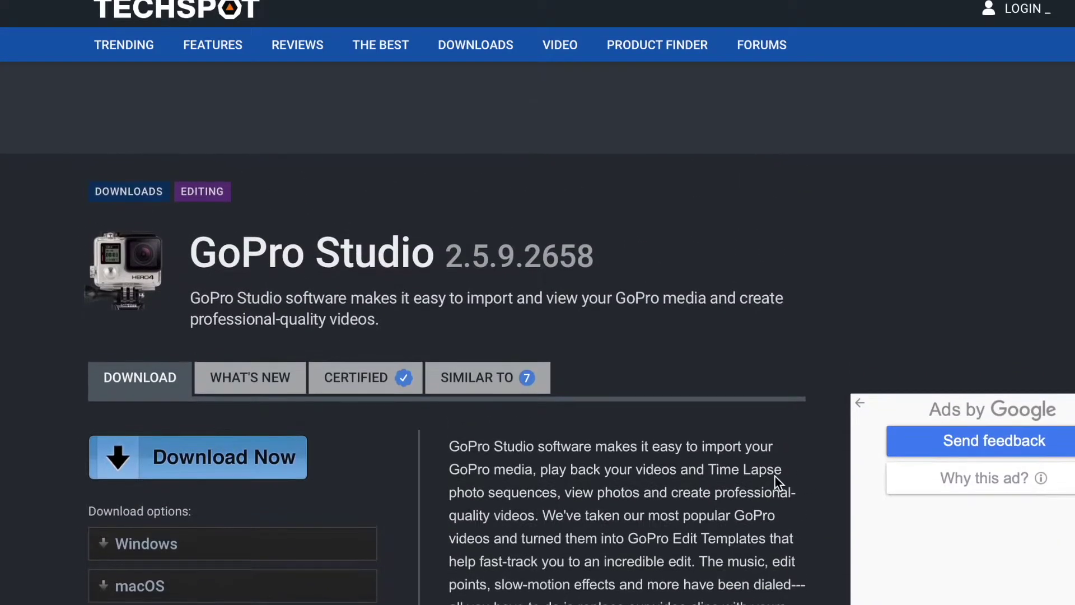
Start the GoPro Studio 2.5.9.2658 download from TechSpot's Download Now button in Safari
{"action": "left_click", "coordinate": [229, 456]}
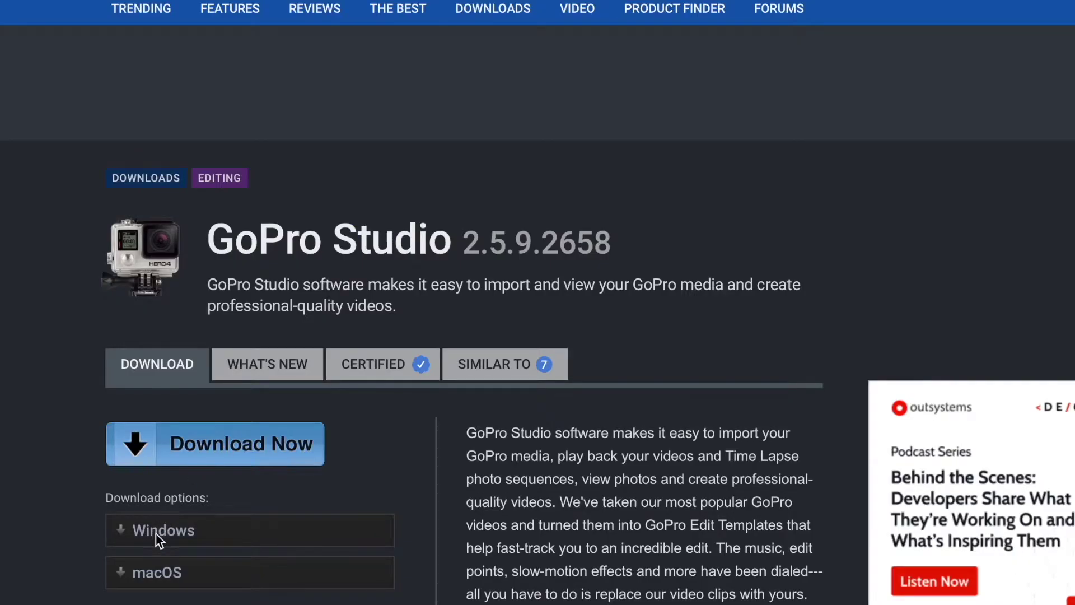
{"action": "left_click", "coordinate": [198, 443]}
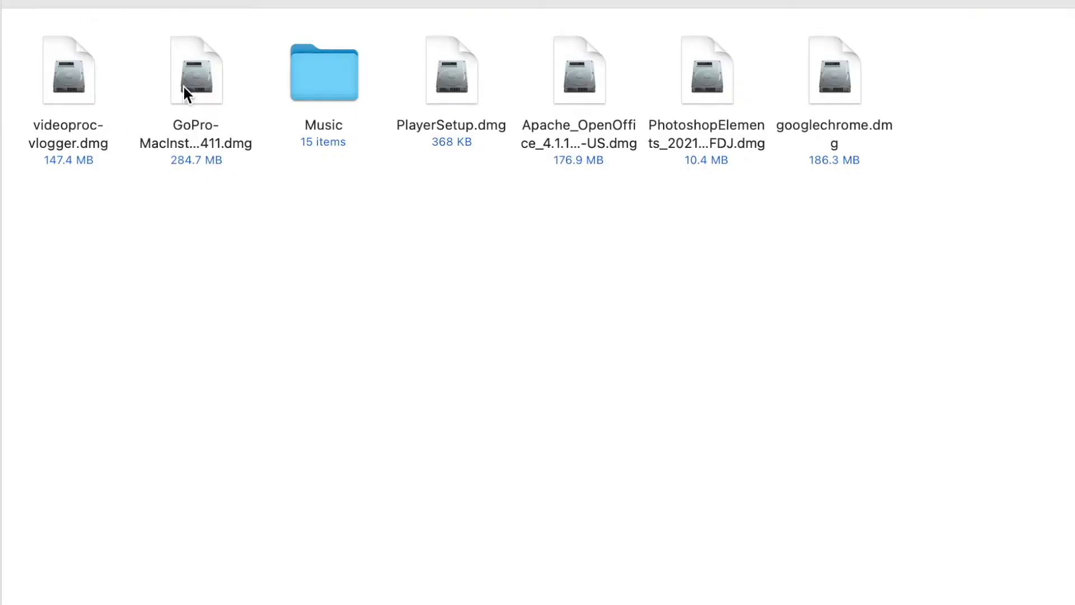
Open the GoPro installer disk image and create a new GoPro account
{"action": "double_click", "coordinate": [183, 85]}
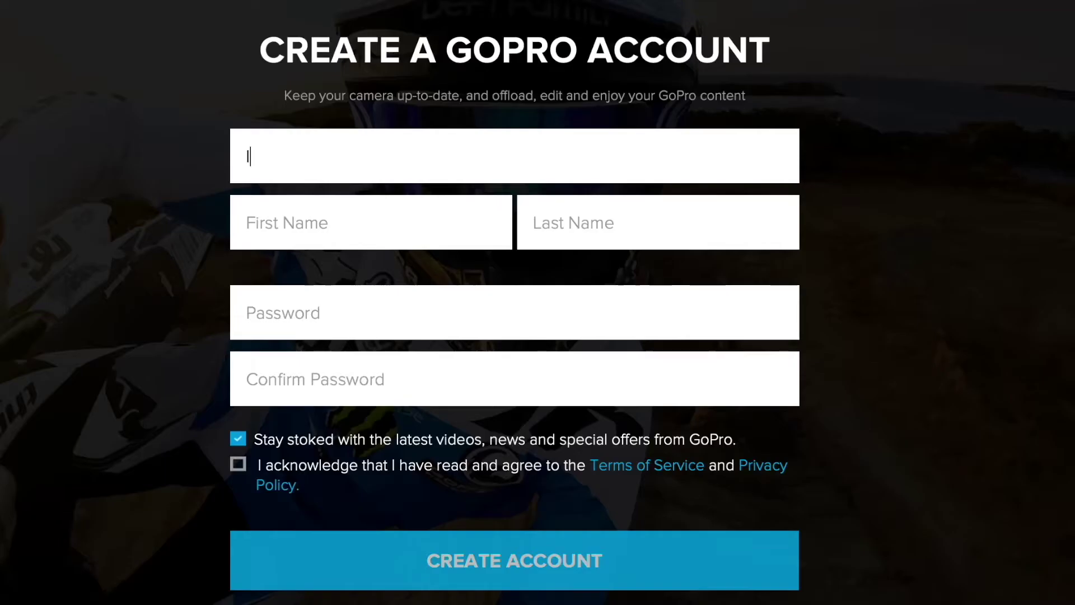
{"action": "left_click", "coordinate": [277, 230]}
{"action": "key", "text": "Tab"}
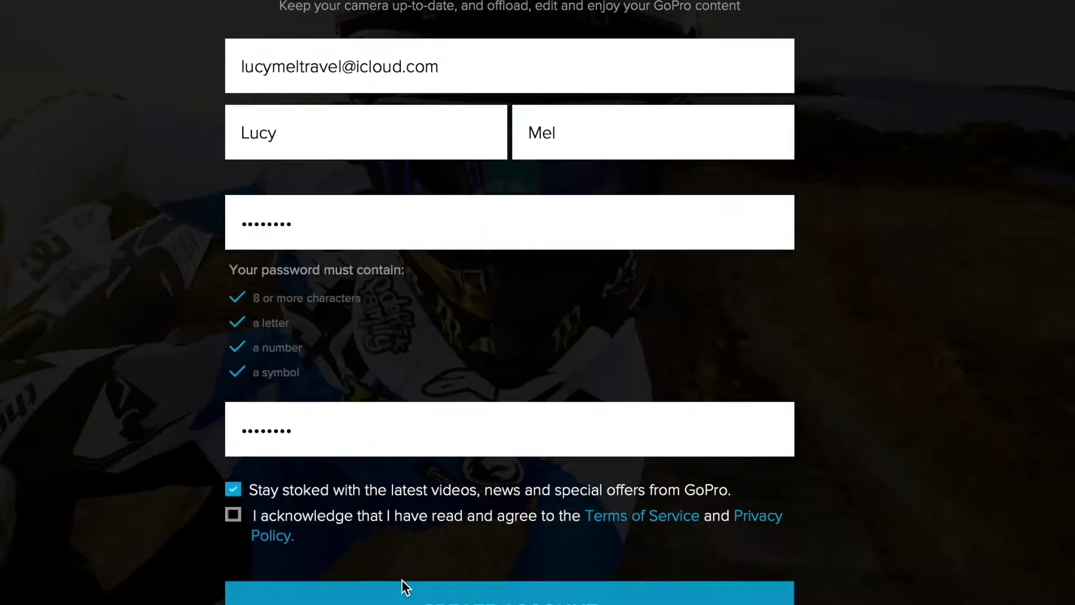
{"action": "left_click", "coordinate": [252, 517]}
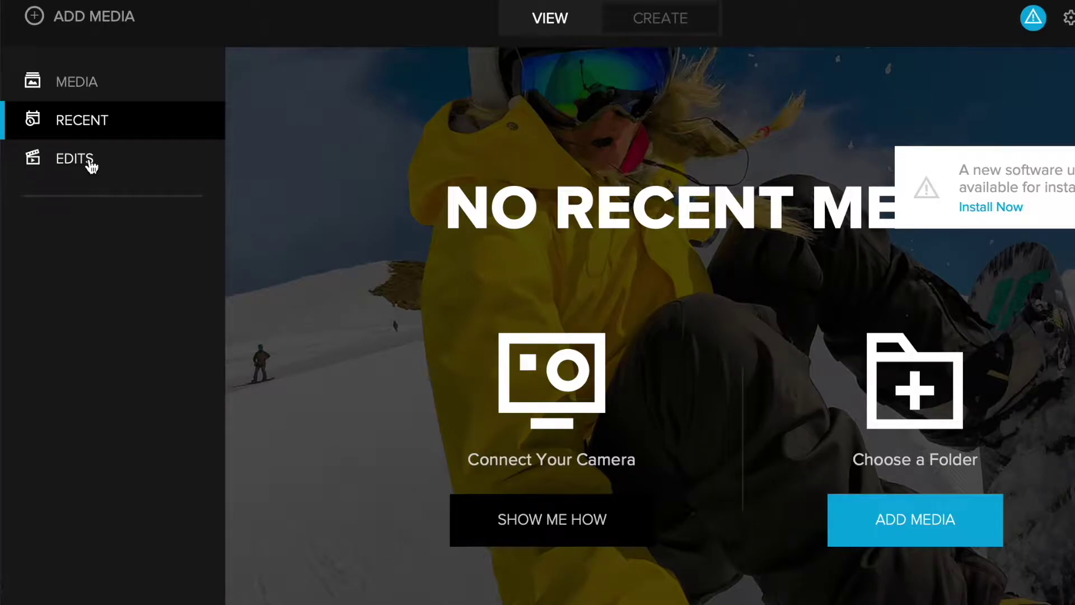
Open the Create editor from the Edits list and dismiss the local-videos notice
{"action": "left_click", "coordinate": [91, 166]}
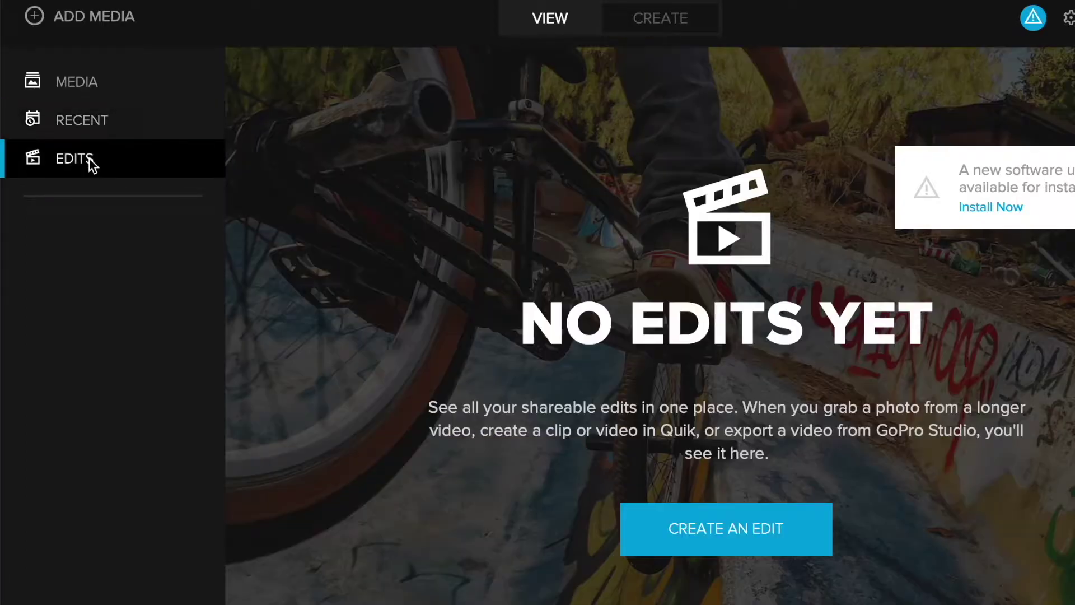
{"action": "left_click", "coordinate": [662, 25]}
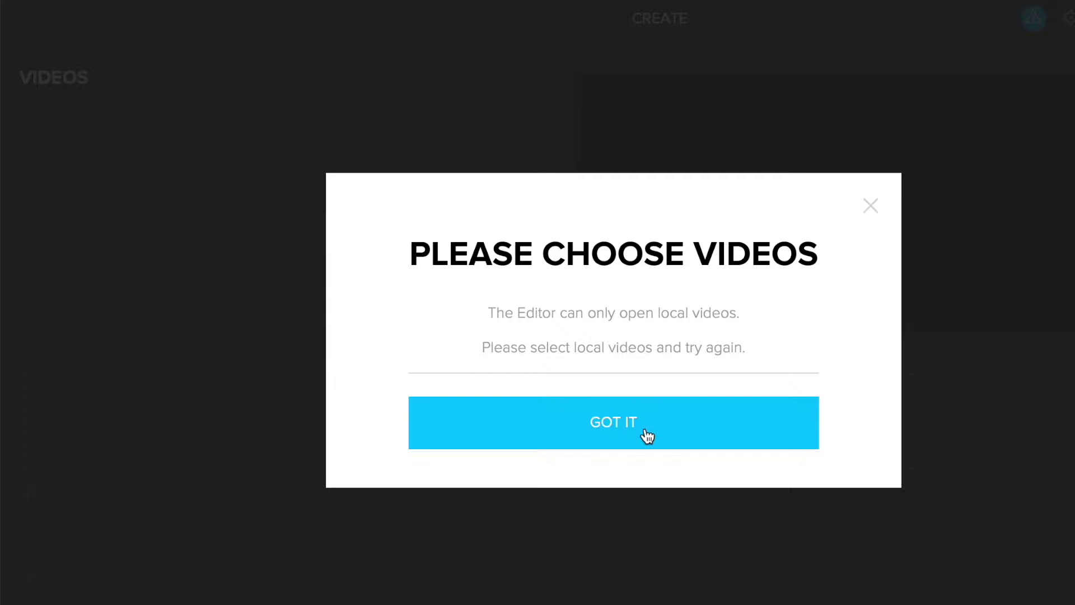
{"action": "left_click", "coordinate": [643, 432]}
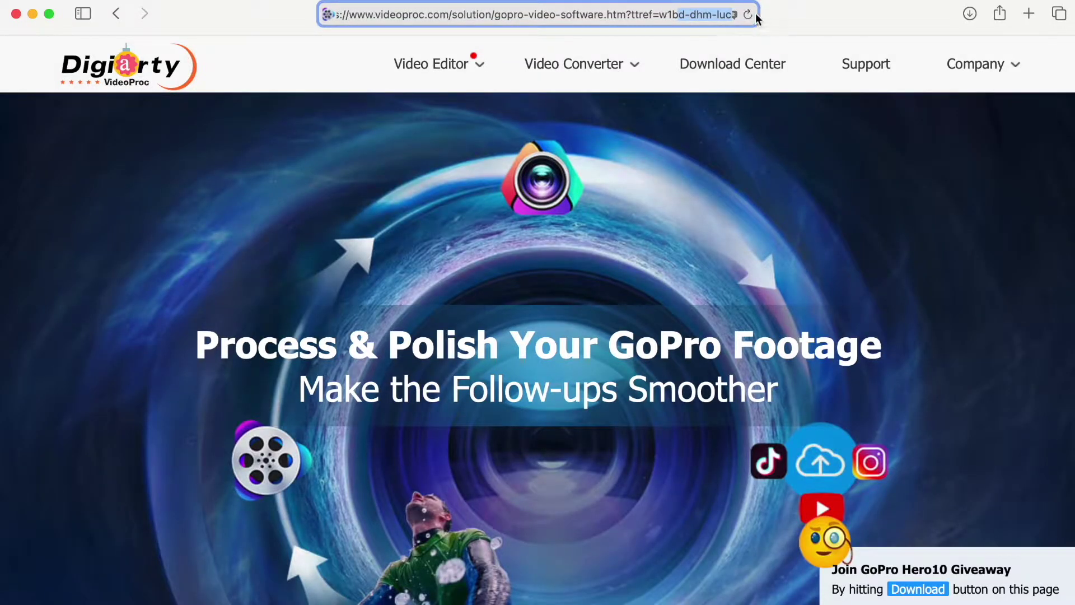
Load videoproc.com's GoPro page and download the Mac VideoProc Vlogger installer
{"action": "key", "text": "Return"}
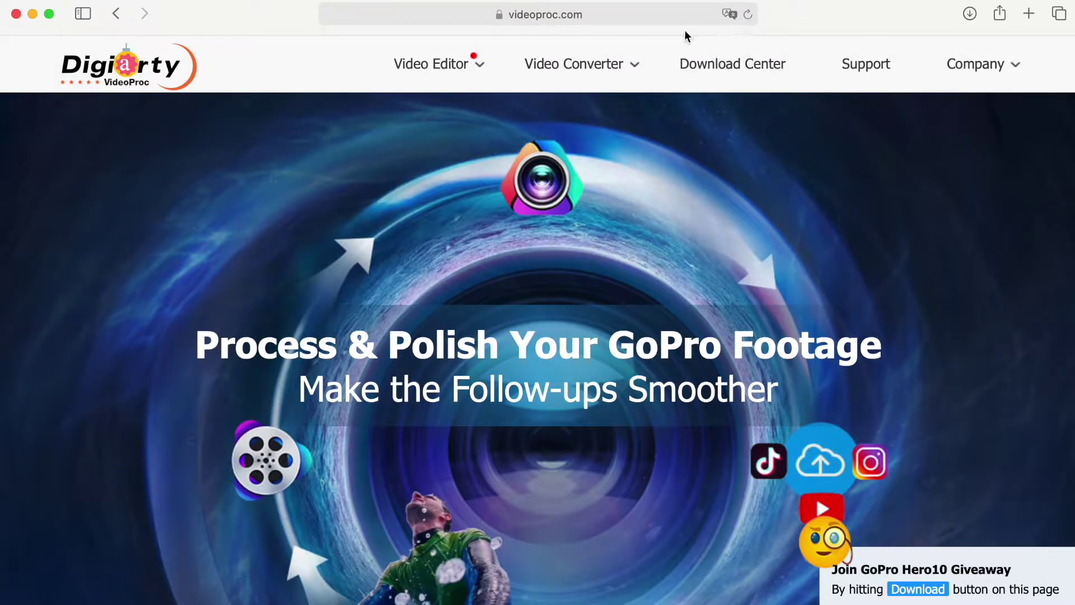
{"action": "scroll", "coordinate": [655, 219], "scroll_direction": "down", "scroll_amount": 5}
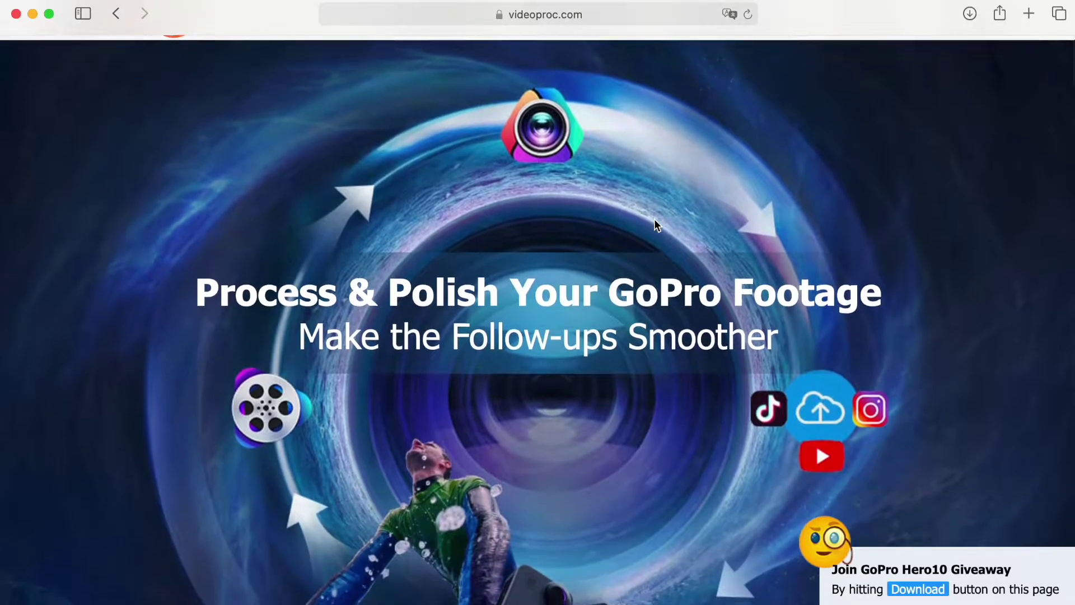
{"action": "scroll", "coordinate": [647, 220], "scroll_direction": "down", "scroll_amount": 3}
{"action": "scroll", "coordinate": [647, 220], "scroll_direction": "down", "scroll_amount": 3}
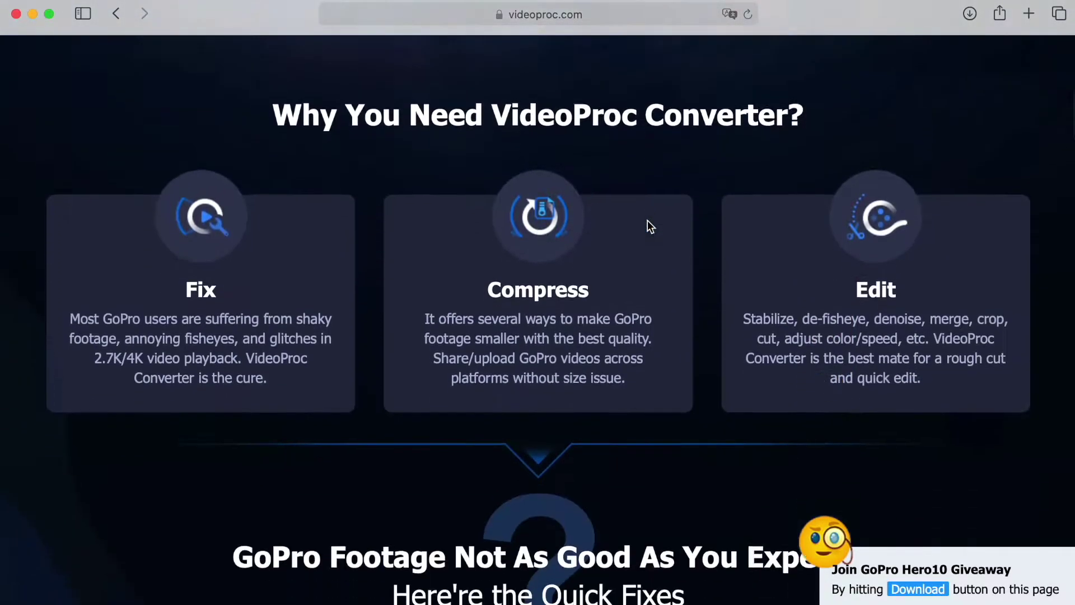
{"action": "scroll", "coordinate": [647, 220], "scroll_direction": "down", "scroll_amount": 3}
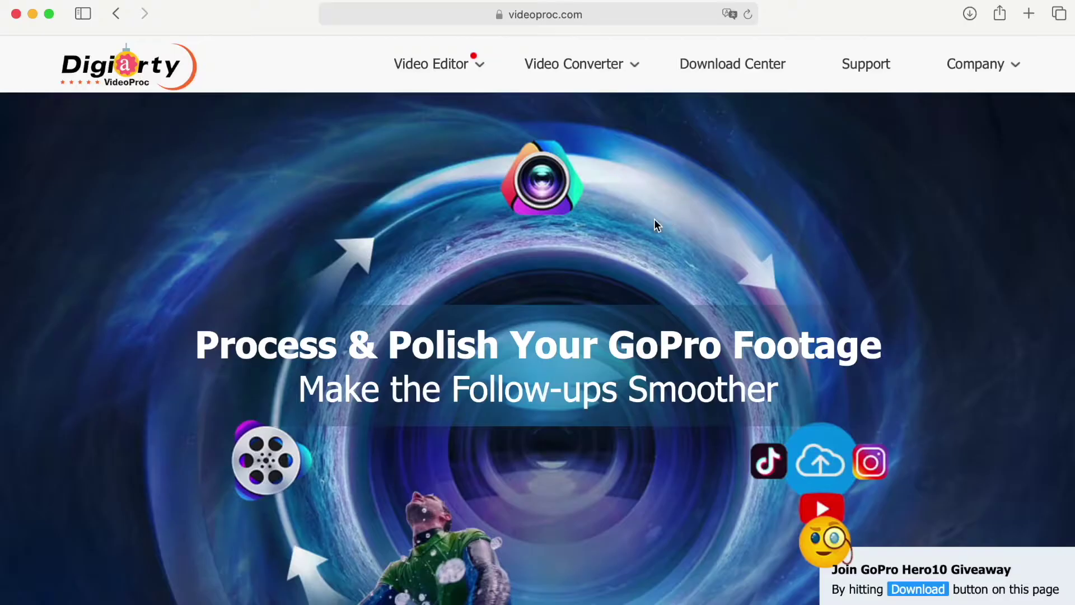
{"action": "scroll", "coordinate": [653, 219], "scroll_direction": "down", "scroll_amount": 1}
{"action": "scroll", "coordinate": [654, 219], "scroll_direction": "down", "scroll_amount": 2}
{"action": "scroll", "coordinate": [655, 219], "scroll_direction": "down", "scroll_amount": 3}
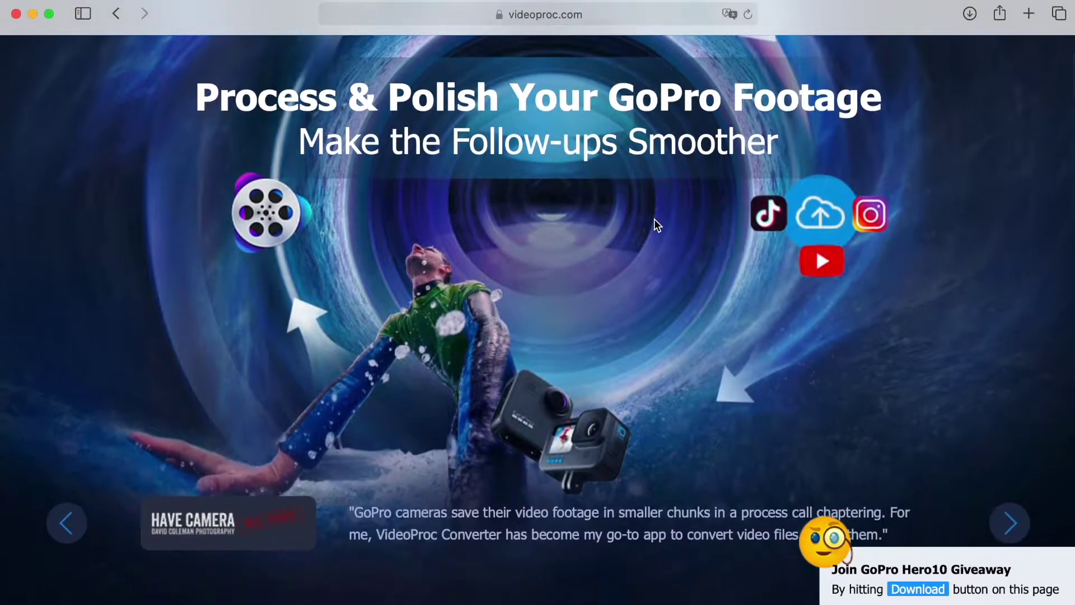
{"action": "scroll", "coordinate": [655, 219], "scroll_direction": "down", "scroll_amount": 3}
{"action": "scroll", "coordinate": [648, 220], "scroll_direction": "down", "scroll_amount": 4}
{"action": "scroll", "coordinate": [648, 220], "scroll_direction": "down", "scroll_amount": 5}
{"action": "scroll", "coordinate": [648, 221], "scroll_direction": "down", "scroll_amount": 1}
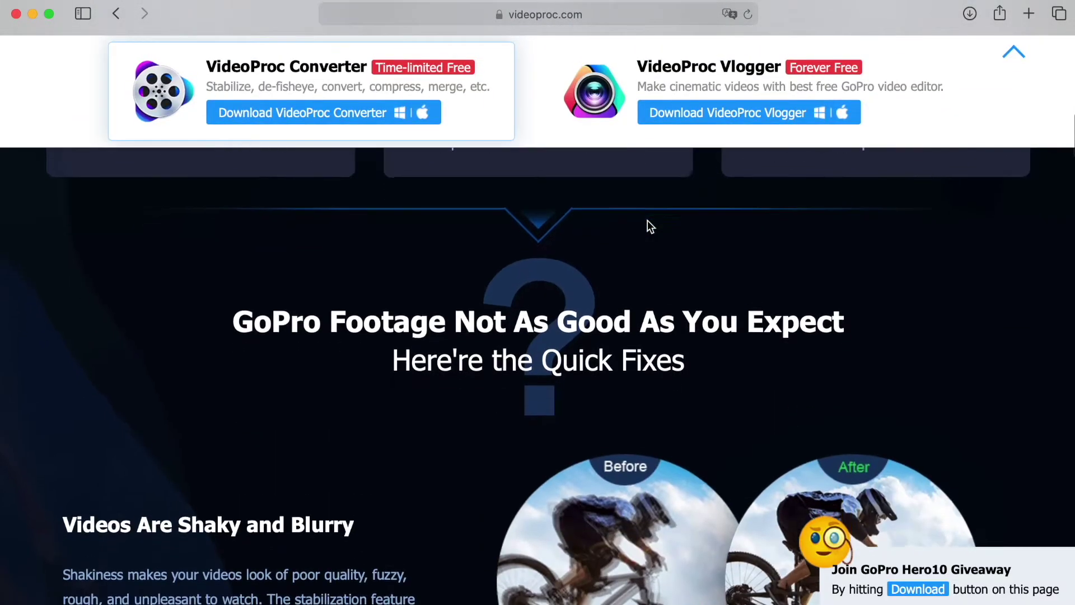
{"action": "scroll", "coordinate": [647, 220], "scroll_direction": "down", "scroll_amount": 1}
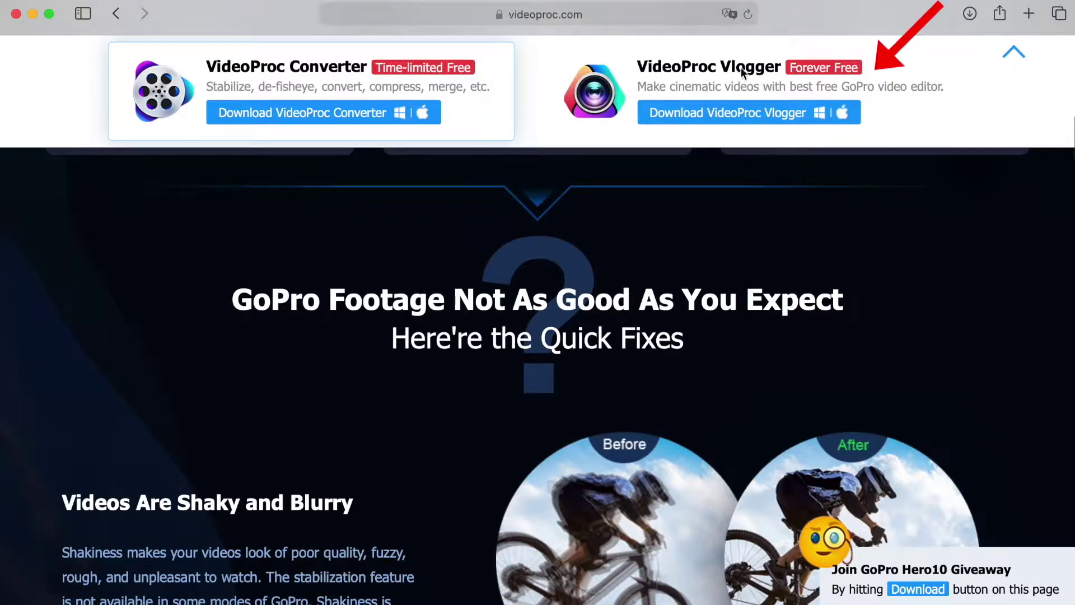
{"action": "left_click", "coordinate": [762, 124]}
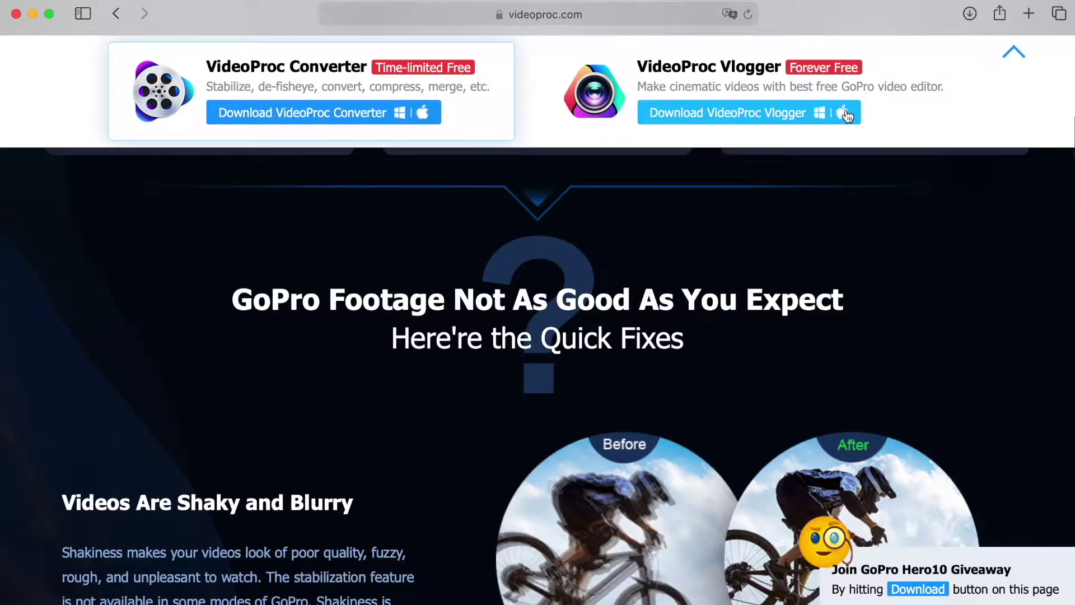
{"action": "left_click", "coordinate": [737, 119]}
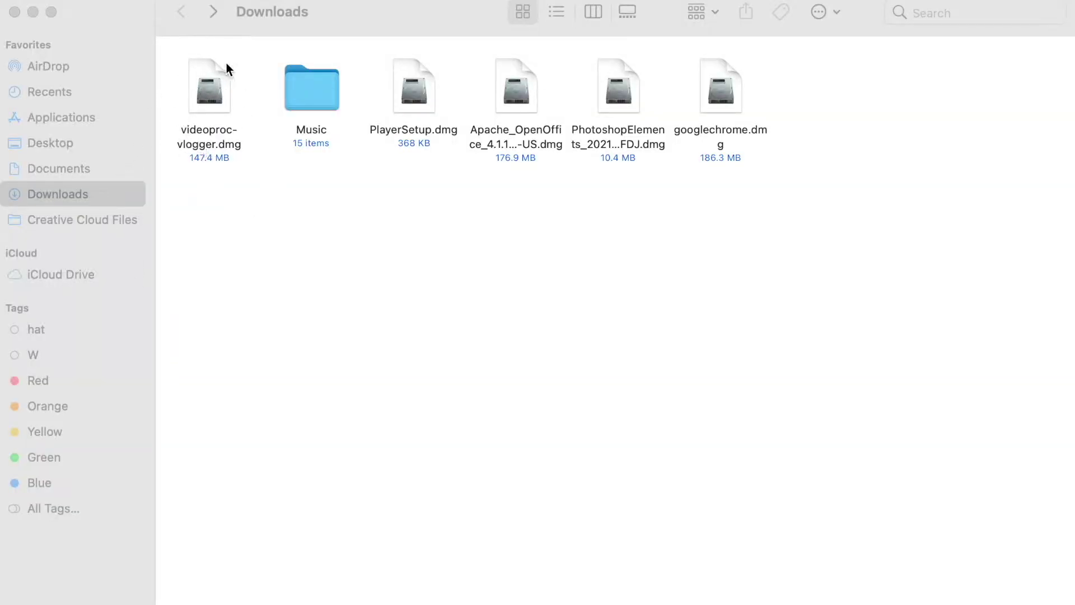
Install VideoProc Vlogger from videoproc-vlogger.dmg into Applications and launch it
{"action": "double_click", "coordinate": [209, 98]}
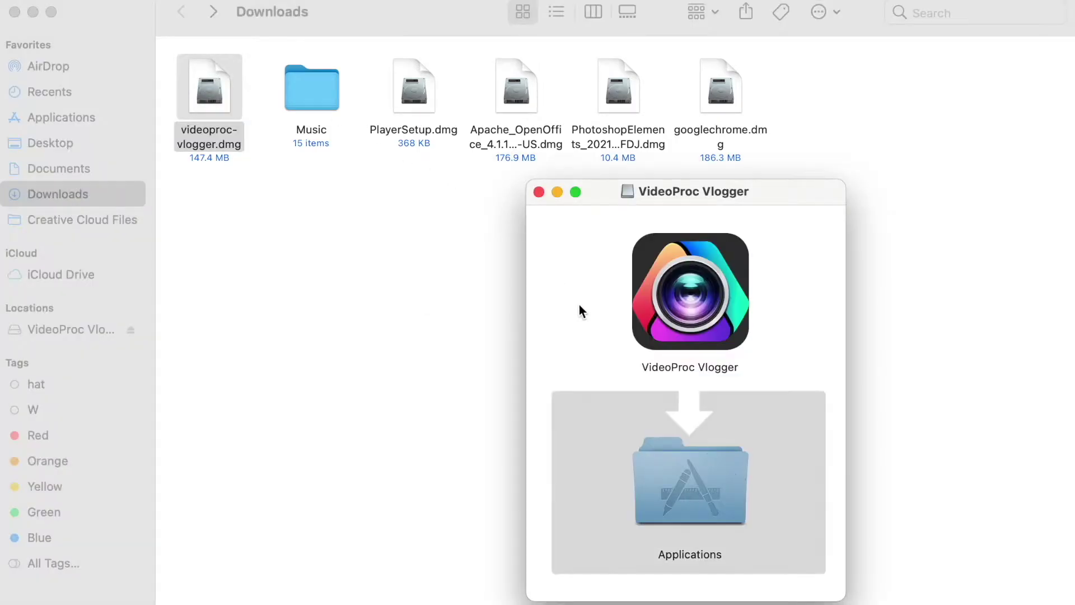
{"action": "left_click_drag", "start_coordinate": [679, 302], "coordinate": [689, 484]}
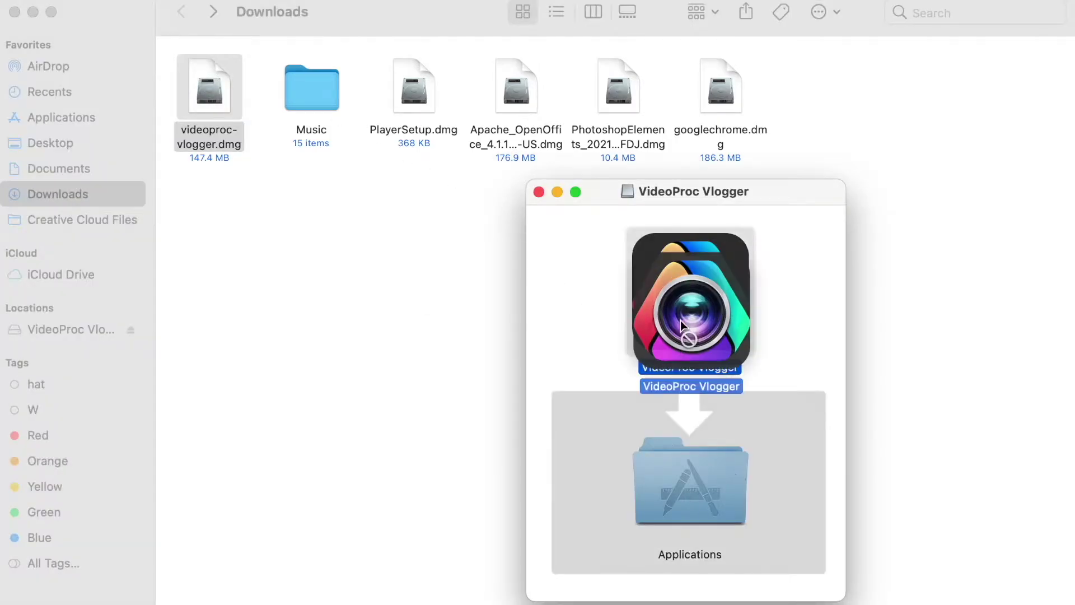
{"action": "double_click", "coordinate": [685, 491]}
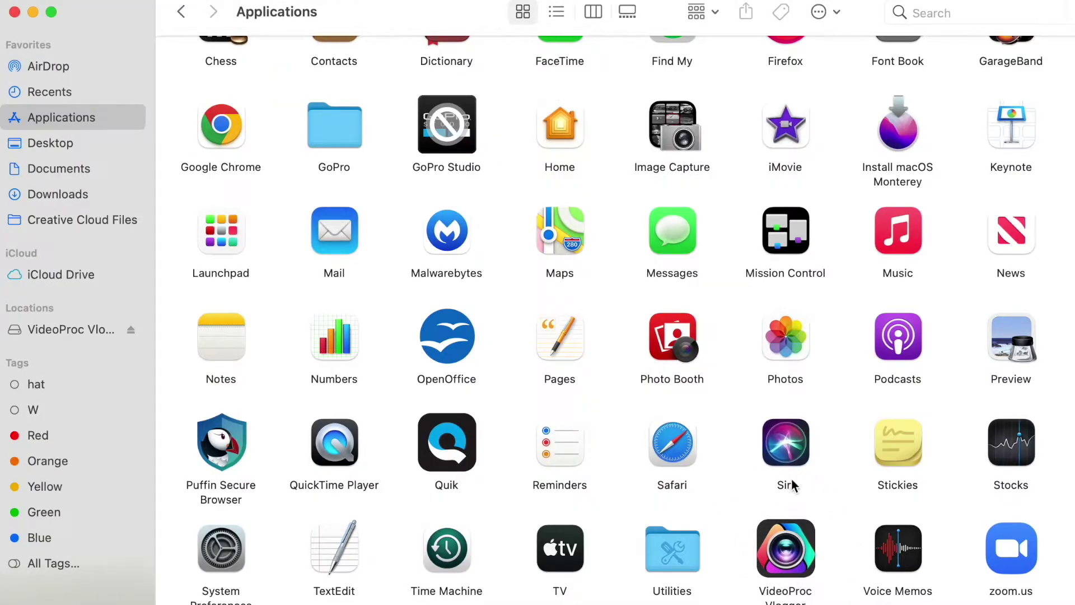
{"action": "left_click", "coordinate": [789, 561]}
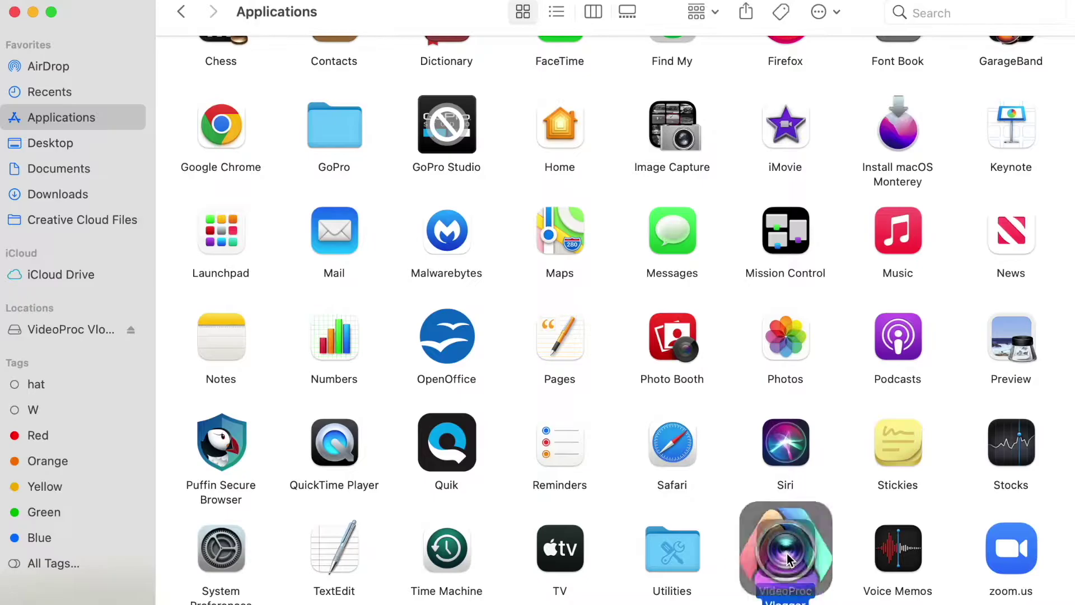
{"action": "double_click", "coordinate": [788, 561]}
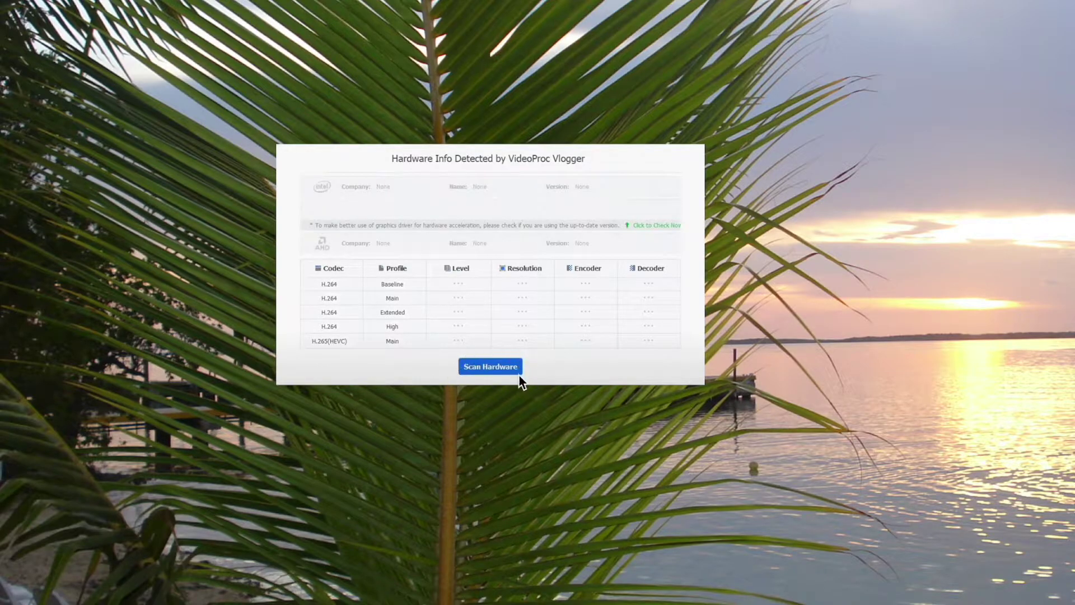
Scan the graphics hardware, then close the Hardware Info report
{"action": "left_click", "coordinate": [476, 365]}
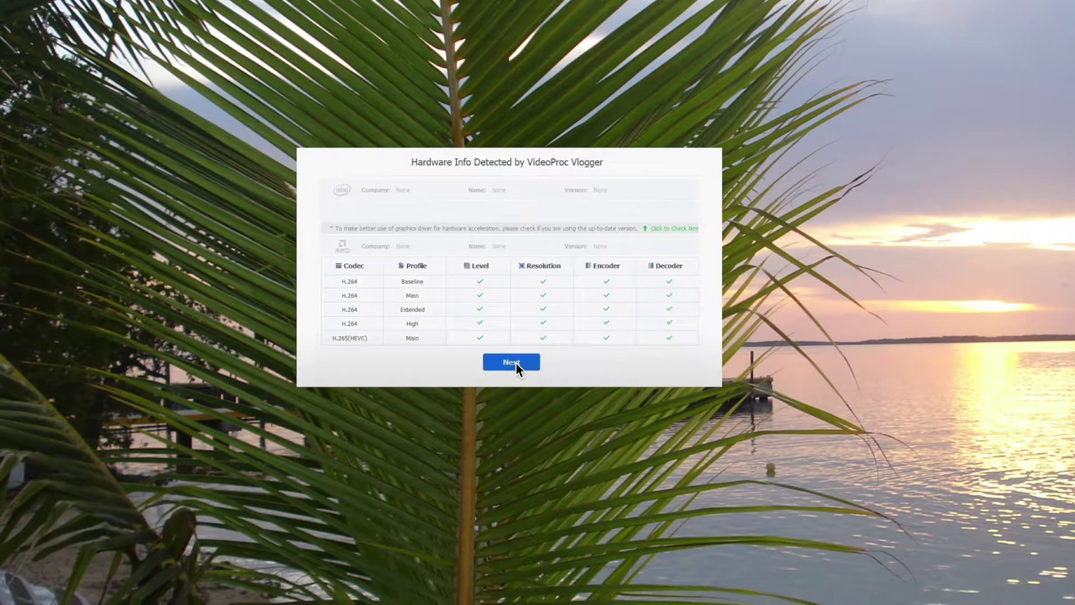
{"action": "left_click", "coordinate": [516, 362]}
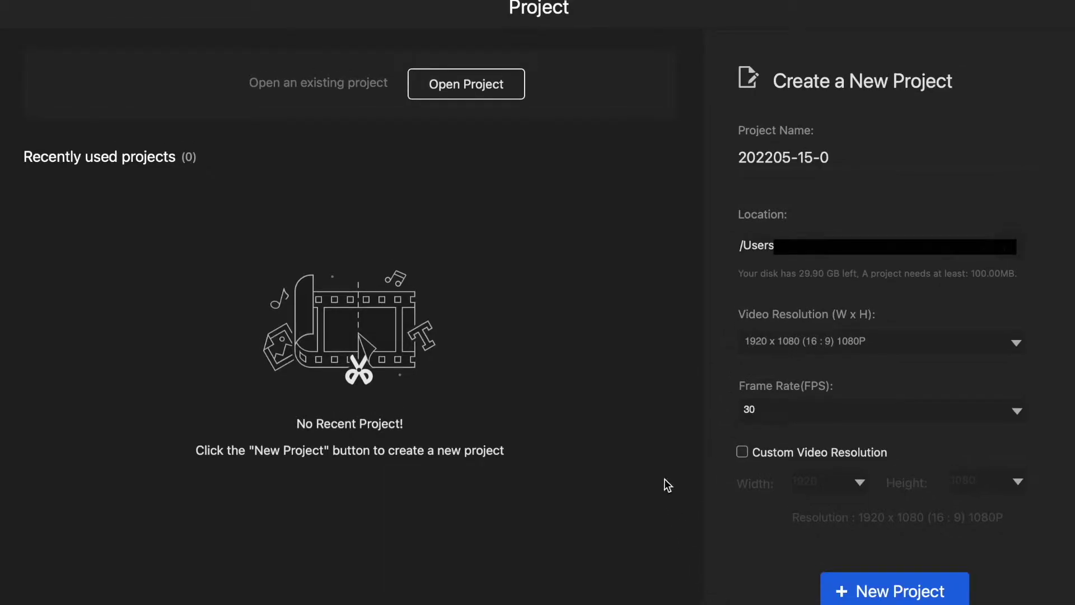
Create project 202205-14-3 at 1920×1080 and 30 FPS, opening the editor
{"action": "triple_click", "coordinate": [844, 160]}
{"action": "type", "text": "GOPRO"}
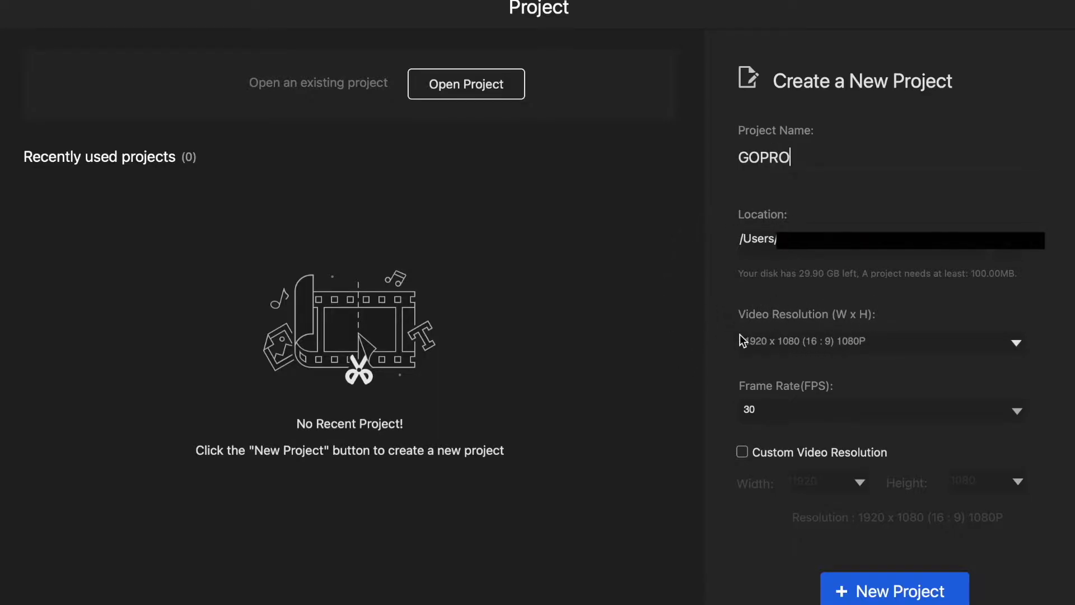
{"action": "left_click", "coordinate": [1014, 345]}
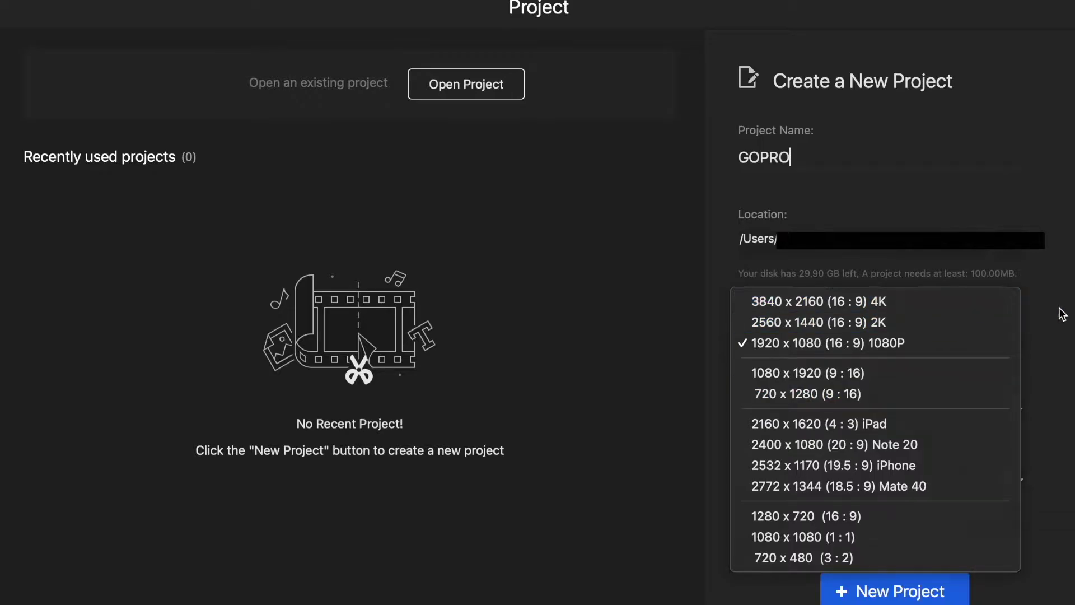
{"action": "left_click", "coordinate": [1050, 318]}
{"action": "left_click", "coordinate": [948, 70]}
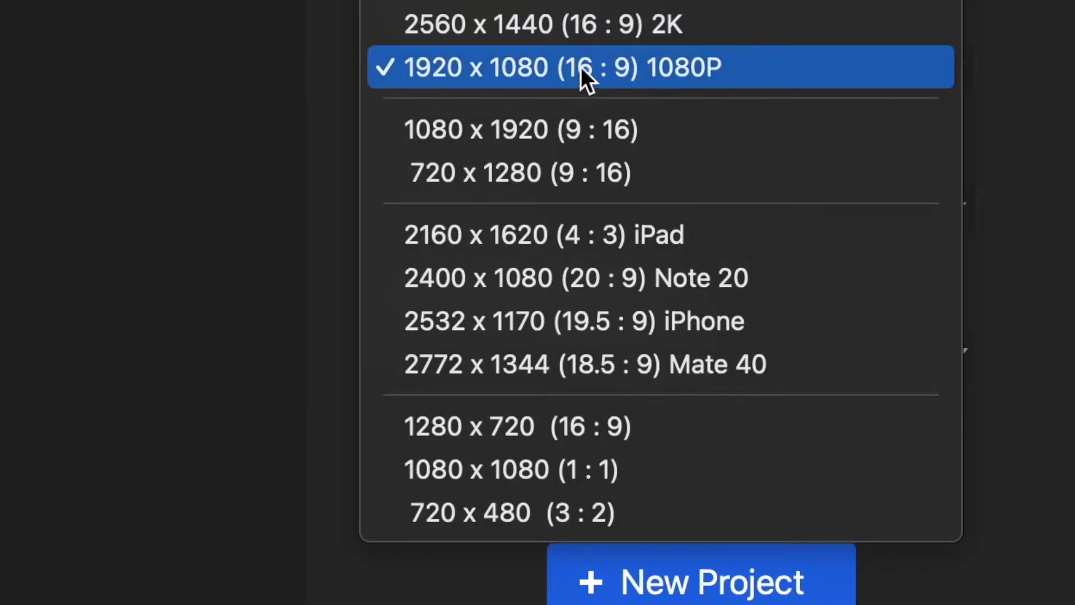
{"action": "left_click", "coordinate": [692, 71]}
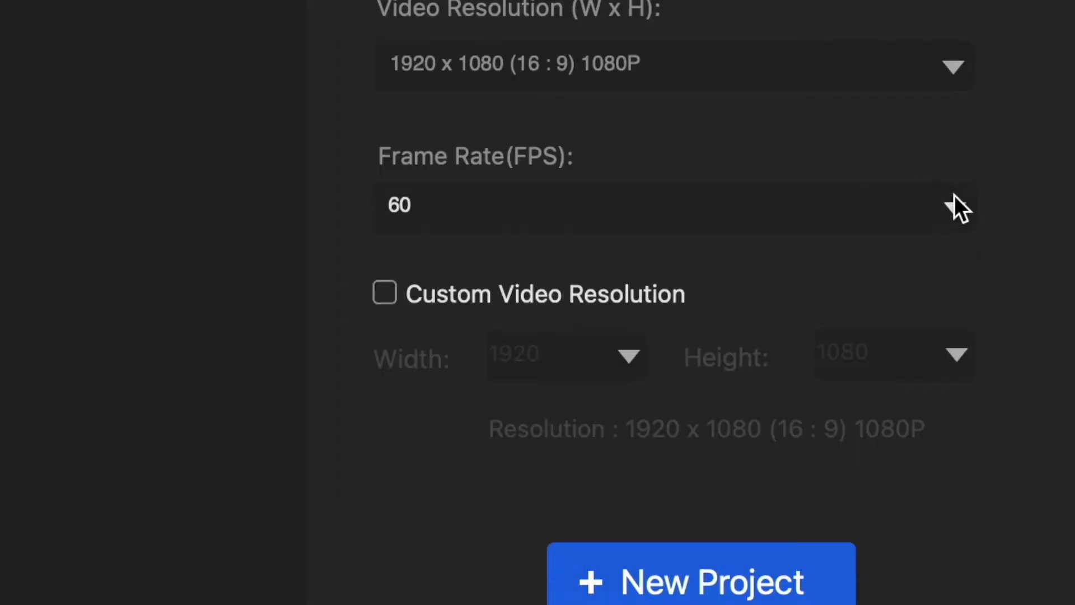
{"action": "left_click", "coordinate": [955, 209]}
{"action": "left_click", "coordinate": [417, 120]}
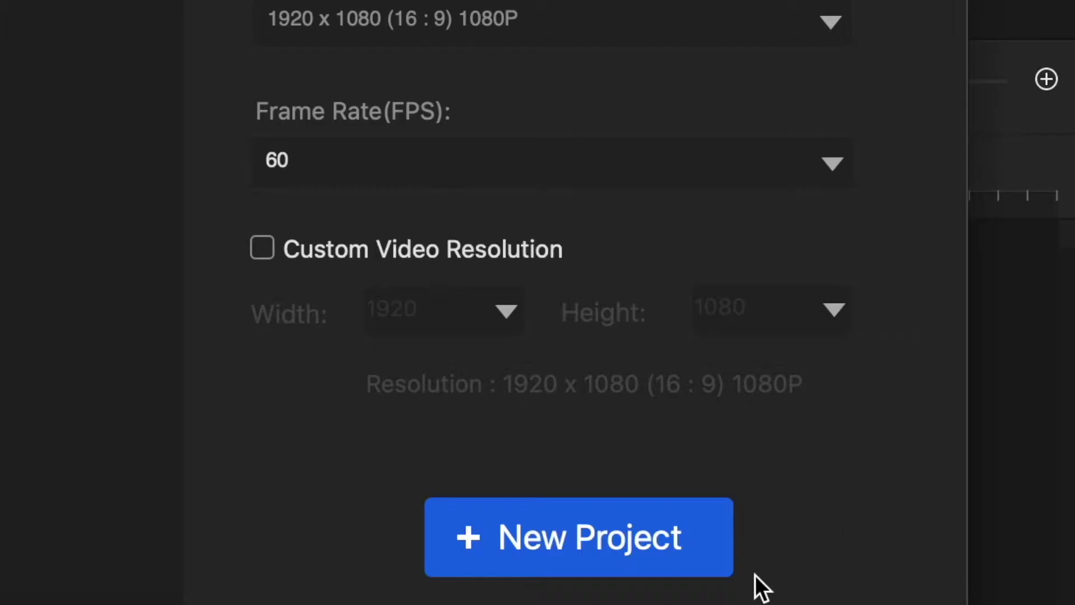
{"action": "left_click", "coordinate": [723, 563]}
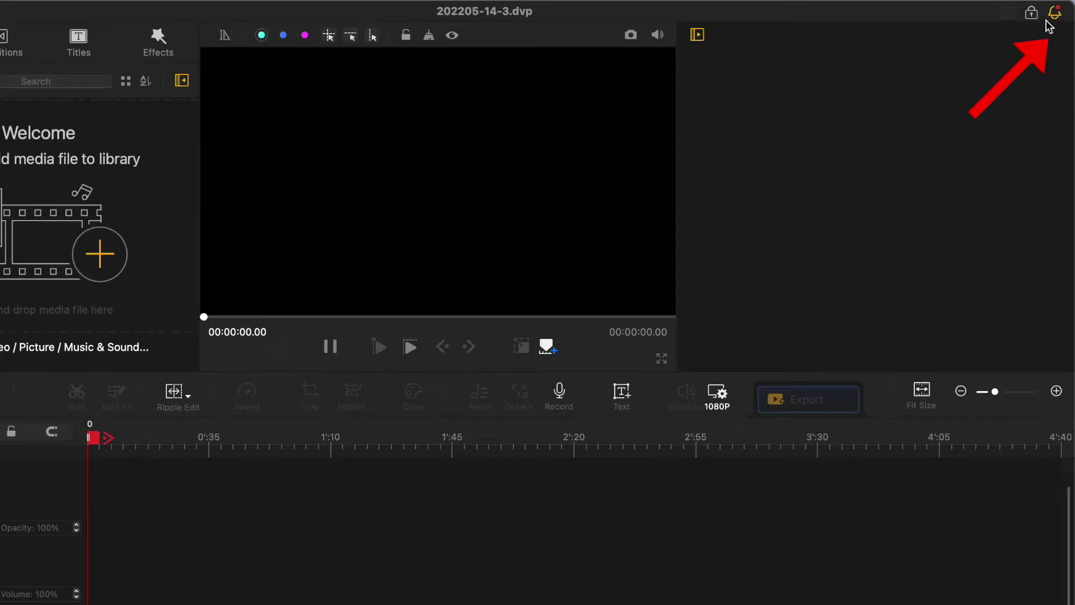
{"action": "left_click", "coordinate": [1055, 14]}
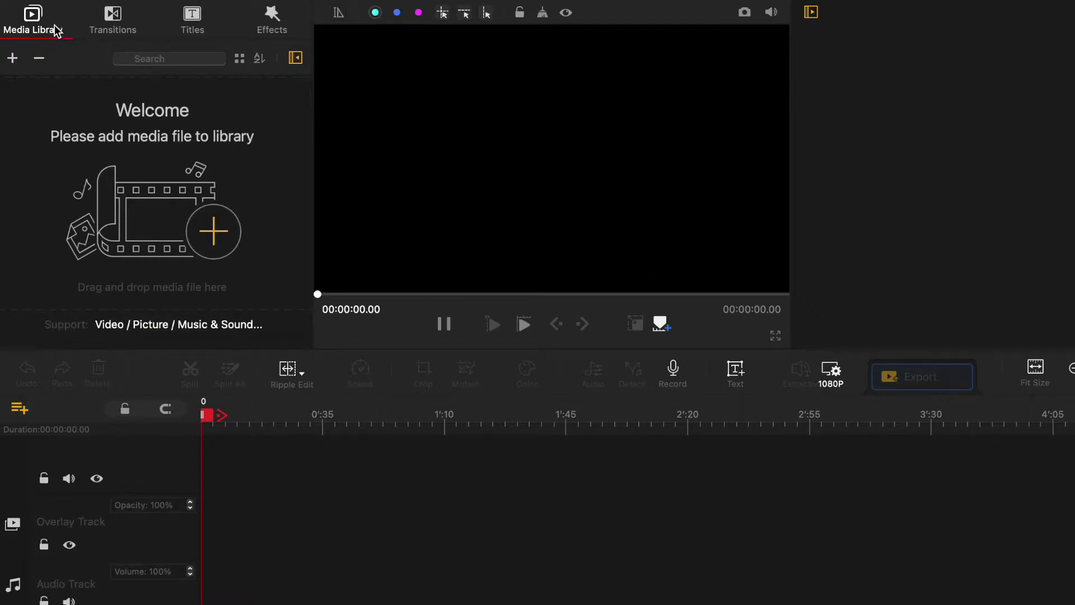
{"action": "left_click", "coordinate": [112, 18]}
{"action": "left_click", "coordinate": [193, 17]}
{"action": "left_click", "coordinate": [271, 17]}
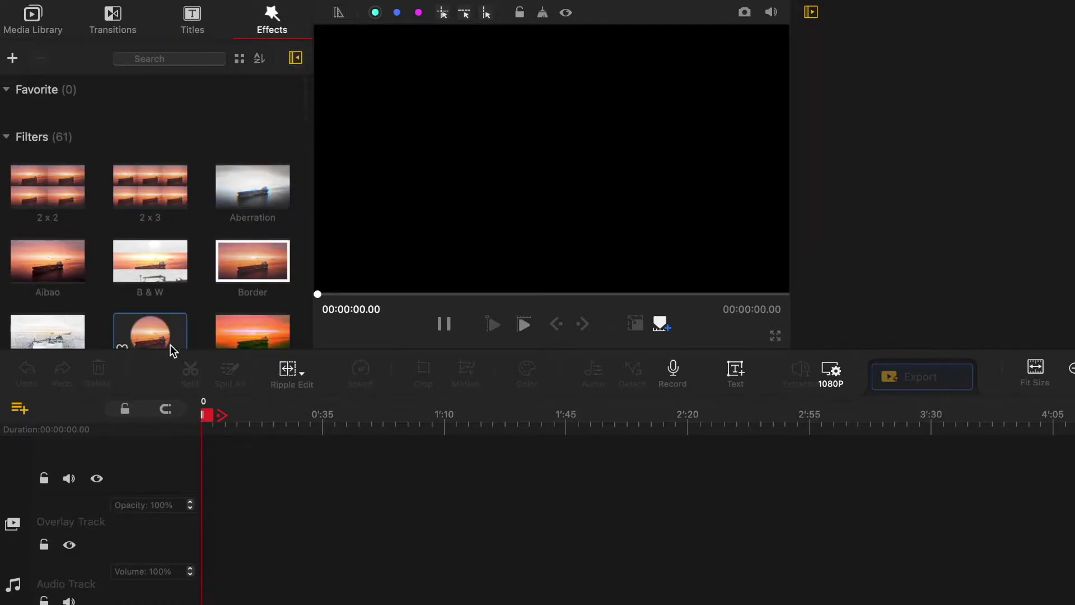
{"action": "scroll", "coordinate": [228, 305], "scroll_direction": "down", "scroll_amount": 5}
{"action": "scroll", "coordinate": [229, 305], "scroll_direction": "down", "scroll_amount": 5}
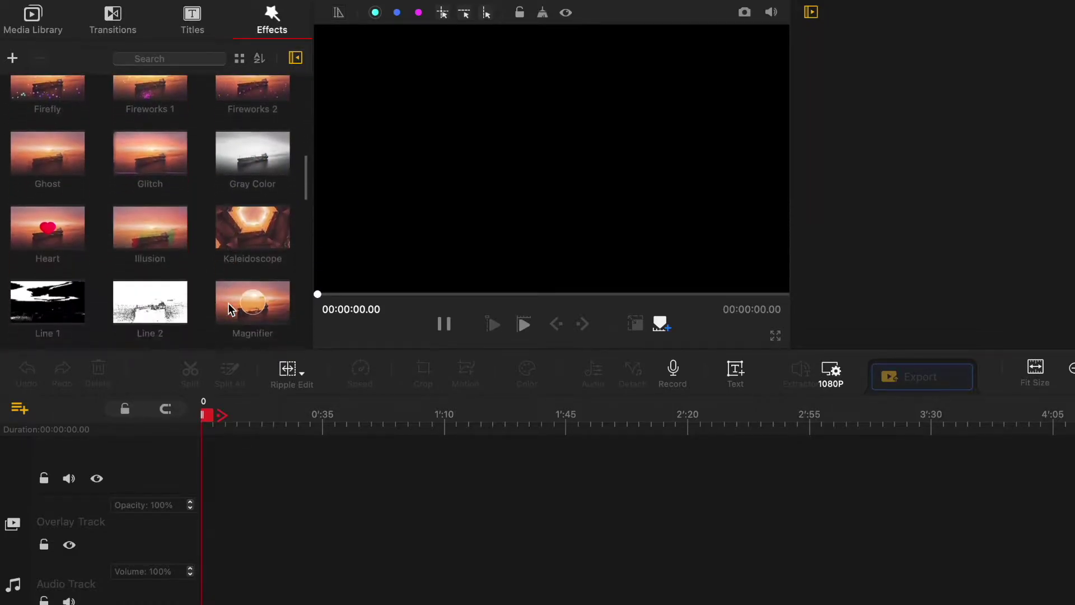
{"action": "scroll", "coordinate": [229, 305], "scroll_direction": "down", "scroll_amount": 5}
{"action": "scroll", "coordinate": [229, 305], "scroll_direction": "down", "scroll_amount": 5}
{"action": "scroll", "coordinate": [228, 303], "scroll_direction": "down", "scroll_amount": 2}
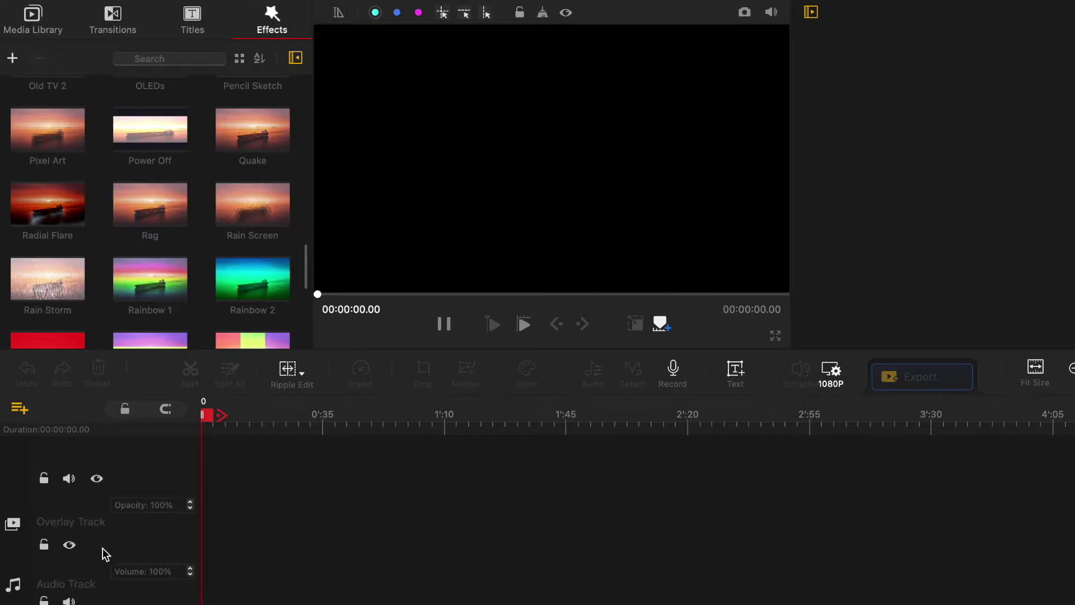
{"action": "scroll", "coordinate": [65, 495], "scroll_direction": "down", "scroll_amount": 1}
{"action": "scroll", "coordinate": [64, 495], "scroll_direction": "up", "scroll_amount": 2}
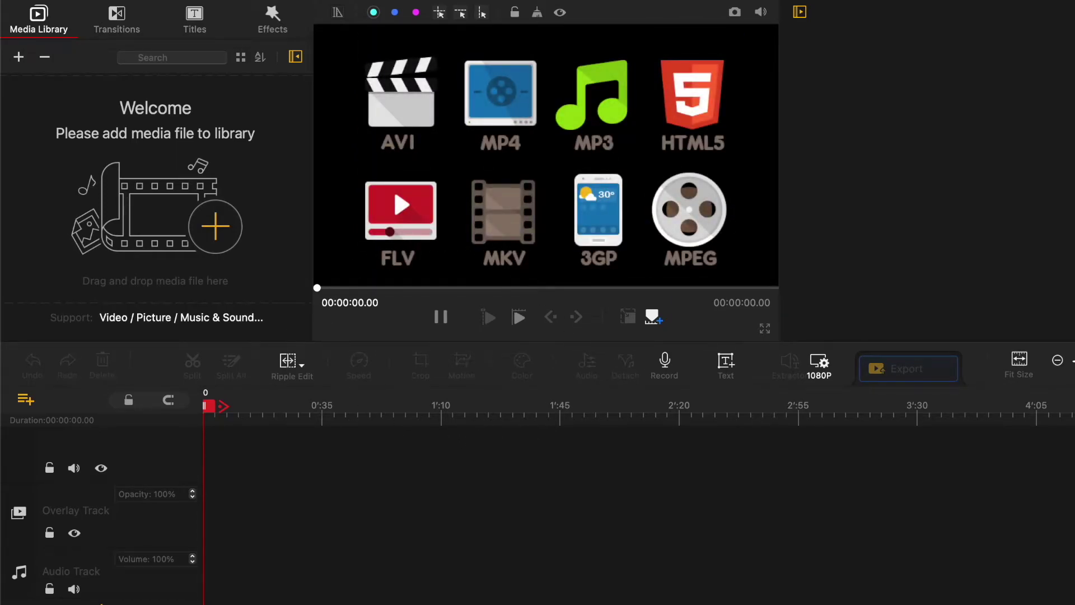
Import all four .MOV files from the Video Clips folder into the Media Library
{"action": "left_click", "coordinate": [216, 231]}
{"action": "left_click_drag", "start_coordinate": [674, 321], "coordinate": [393, 154]}
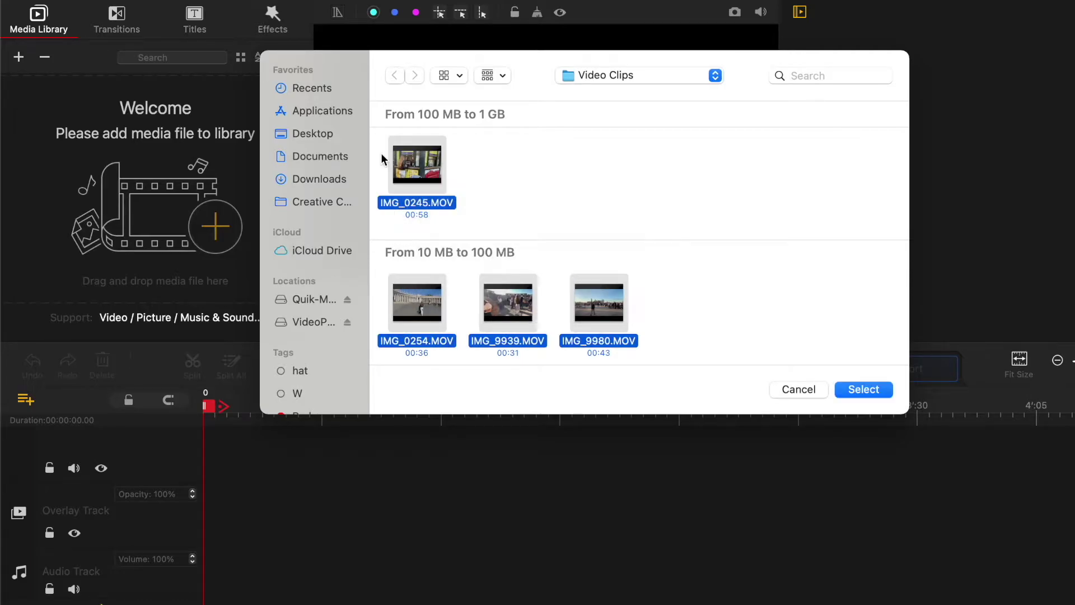
{"action": "left_click", "coordinate": [859, 390]}
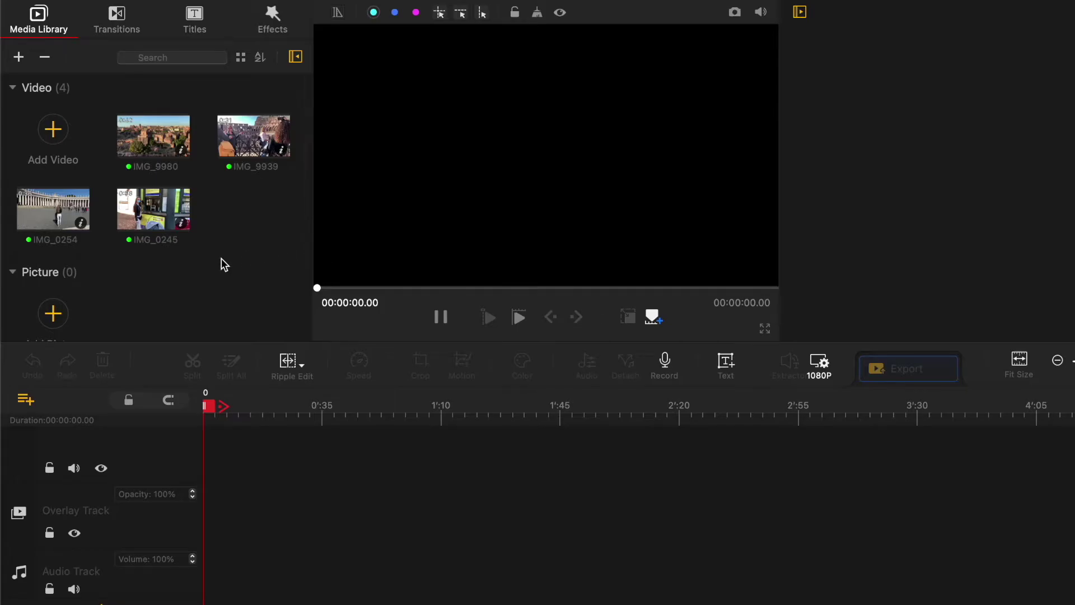
{"action": "scroll", "coordinate": [219, 259], "scroll_direction": "down", "scroll_amount": 3}
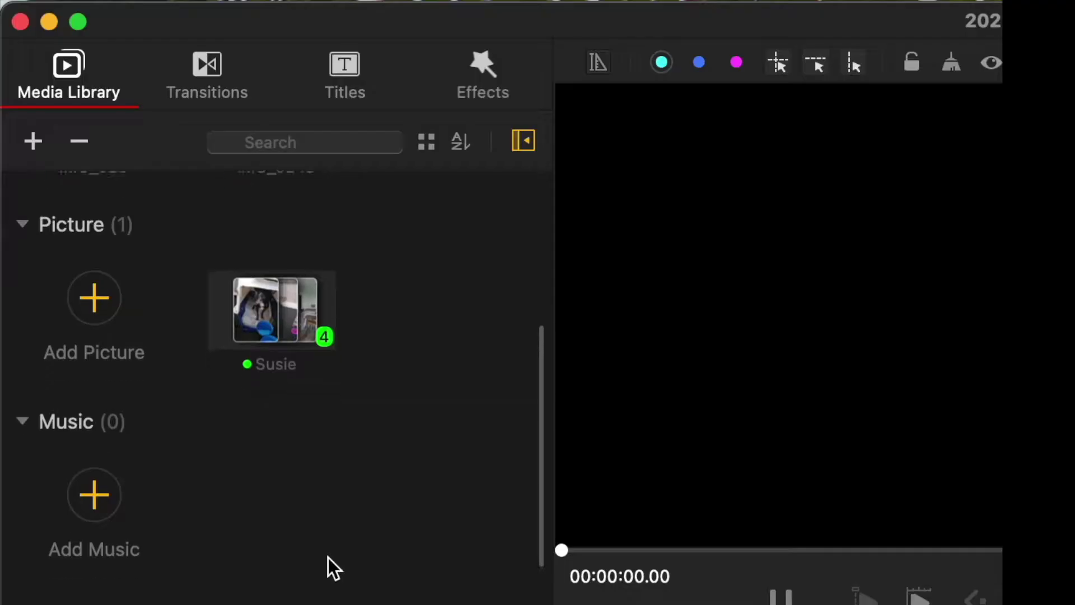
{"action": "scroll", "coordinate": [328, 557], "scroll_direction": "down", "scroll_amount": 2}
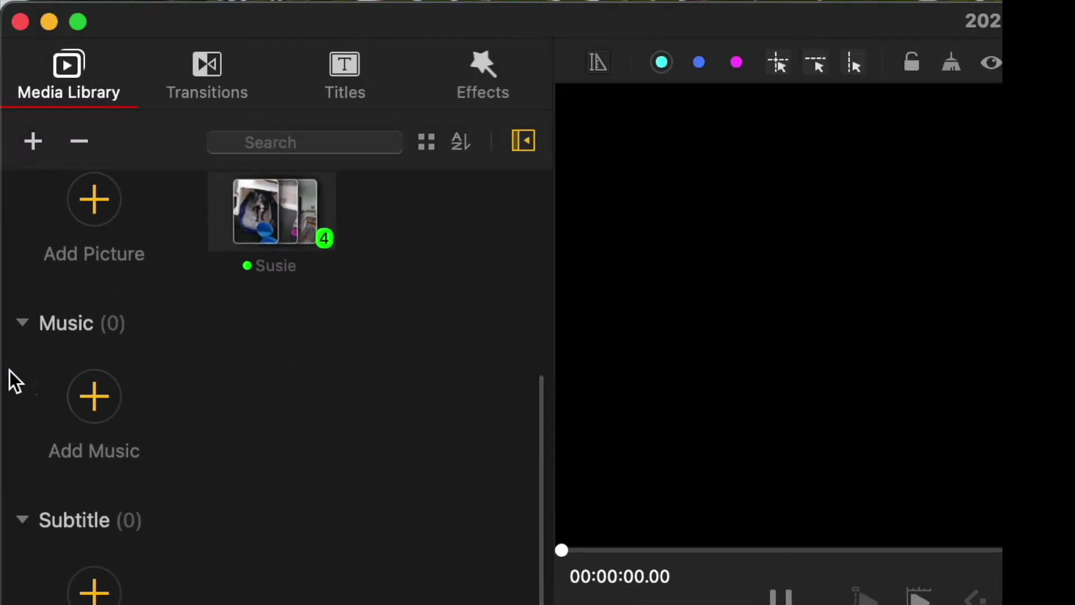
{"action": "scroll", "coordinate": [182, 555], "scroll_direction": "down", "scroll_amount": 1}
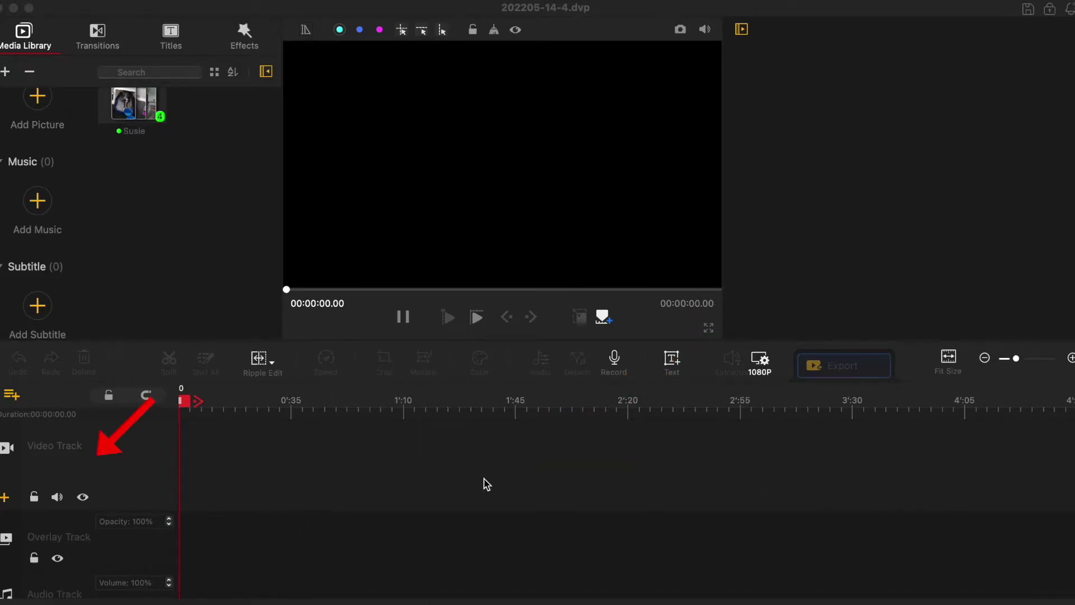
{"action": "scroll", "coordinate": [108, 474], "scroll_direction": "down", "scroll_amount": 1}
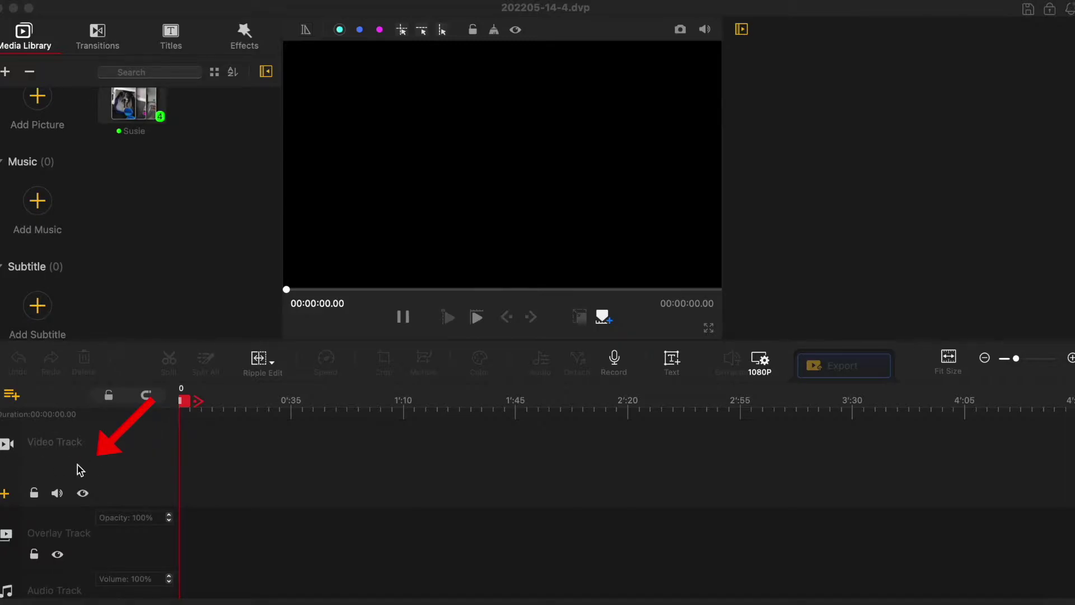
{"action": "scroll", "coordinate": [220, 502], "scroll_direction": "down", "scroll_amount": 3}
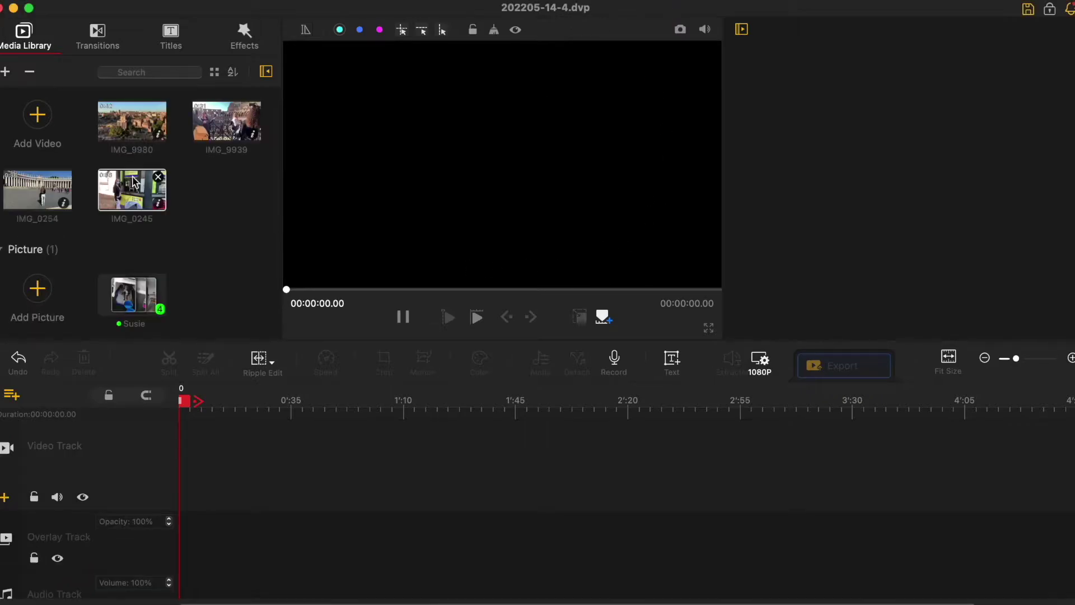
Place IMG_0245, IMG_9980 and IMG_9939 from the library onto the video track
{"action": "left_click_drag", "start_coordinate": [135, 187], "coordinate": [199, 456]}
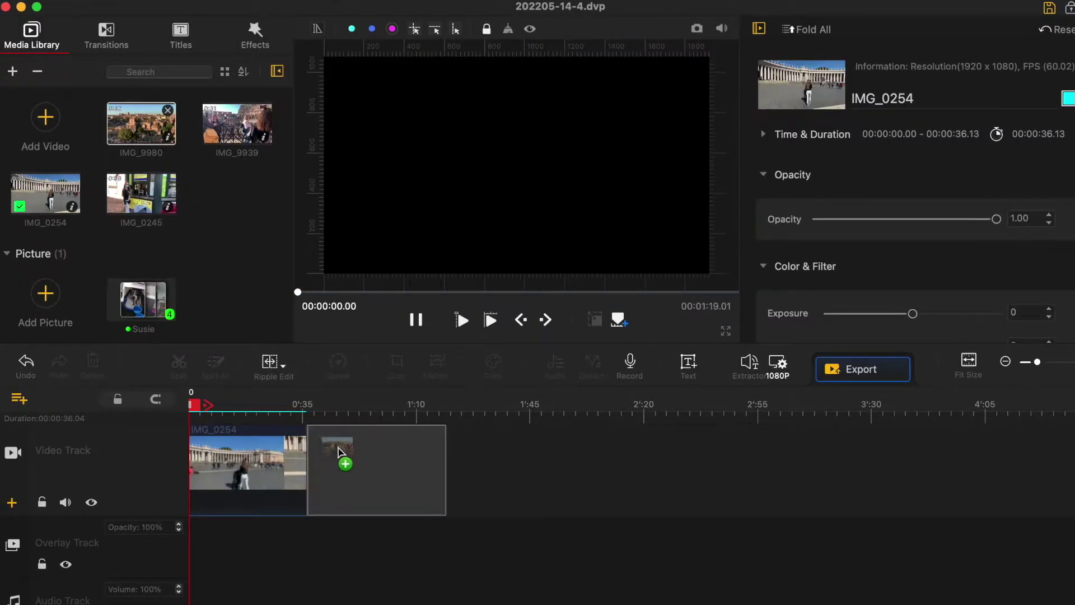
{"action": "left_click_drag", "start_coordinate": [142, 124], "coordinate": [336, 462]}
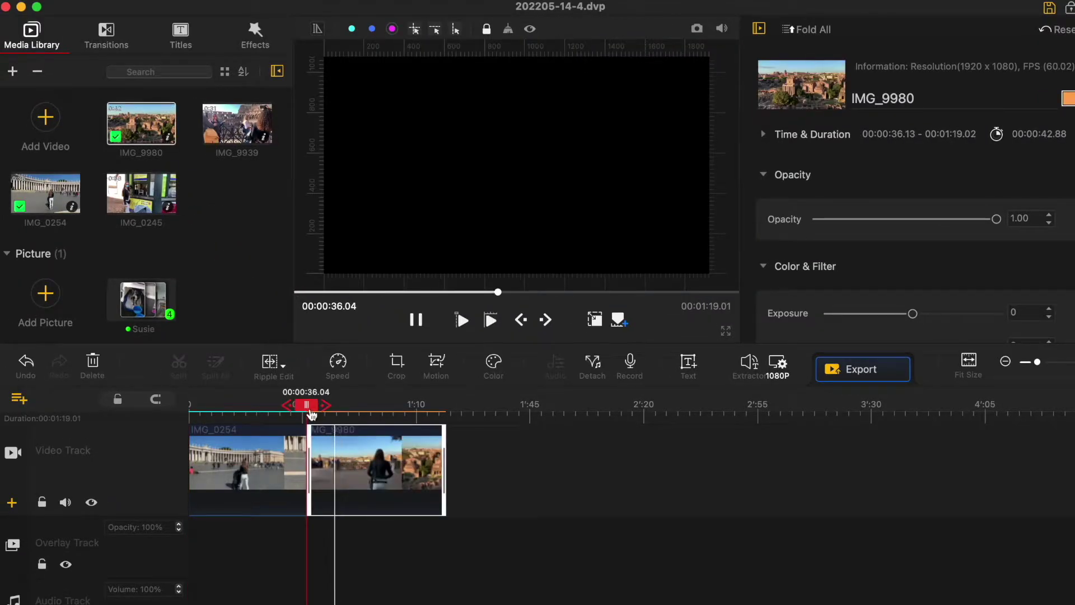
{"action": "left_click_drag", "start_coordinate": [236, 124], "coordinate": [474, 462]}
{"action": "left_click_drag", "start_coordinate": [142, 193], "coordinate": [563, 467]}
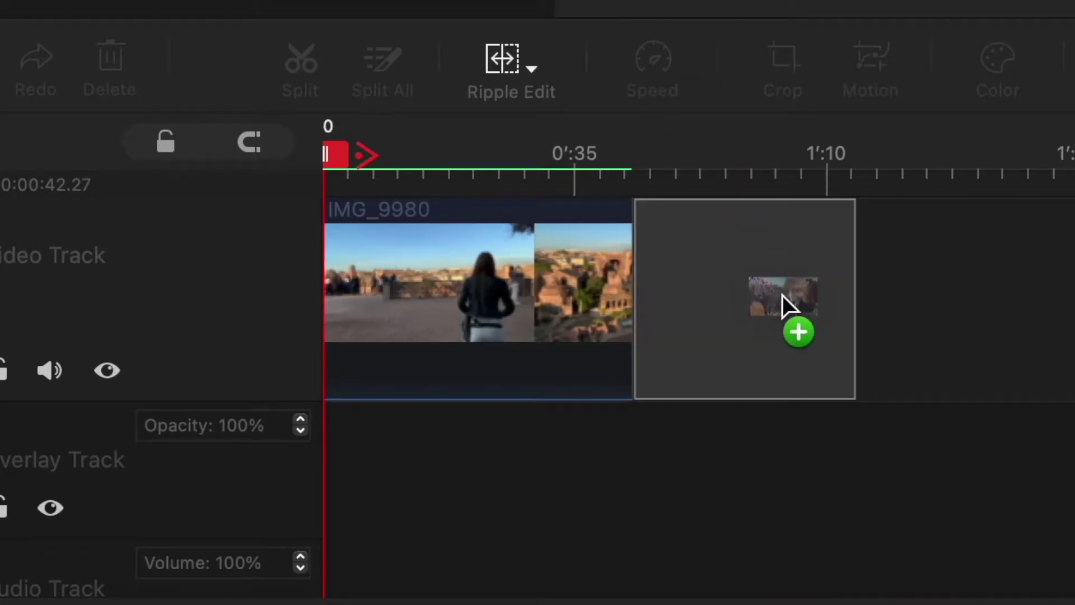
{"action": "left_click_drag", "start_coordinate": [778, 290], "coordinate": [783, 296]}
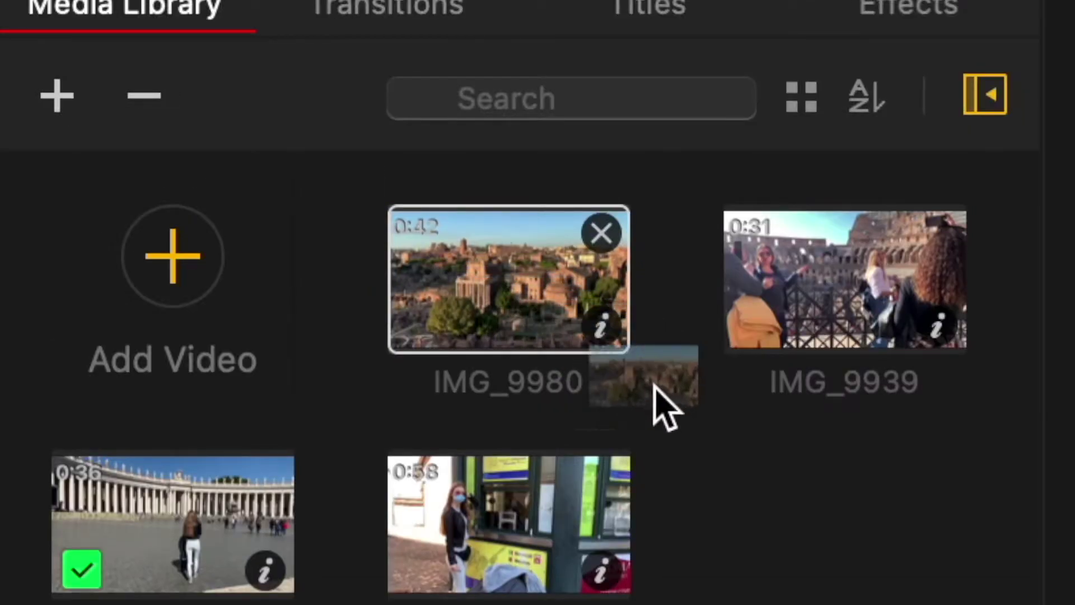
{"action": "left_click_drag", "start_coordinate": [509, 276], "coordinate": [411, 236]}
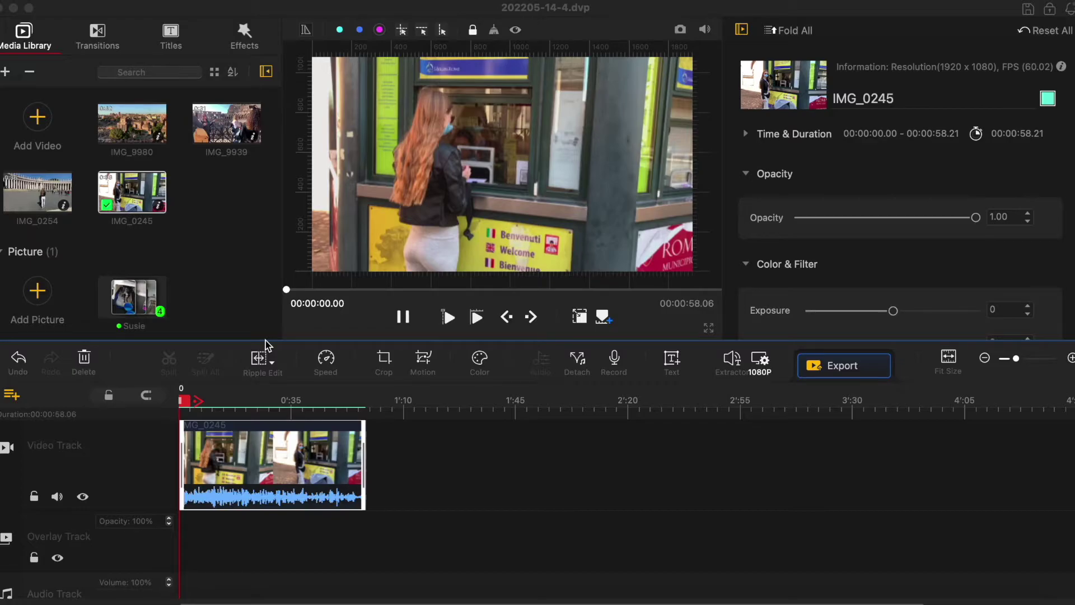
{"action": "right_click", "coordinate": [266, 476]}
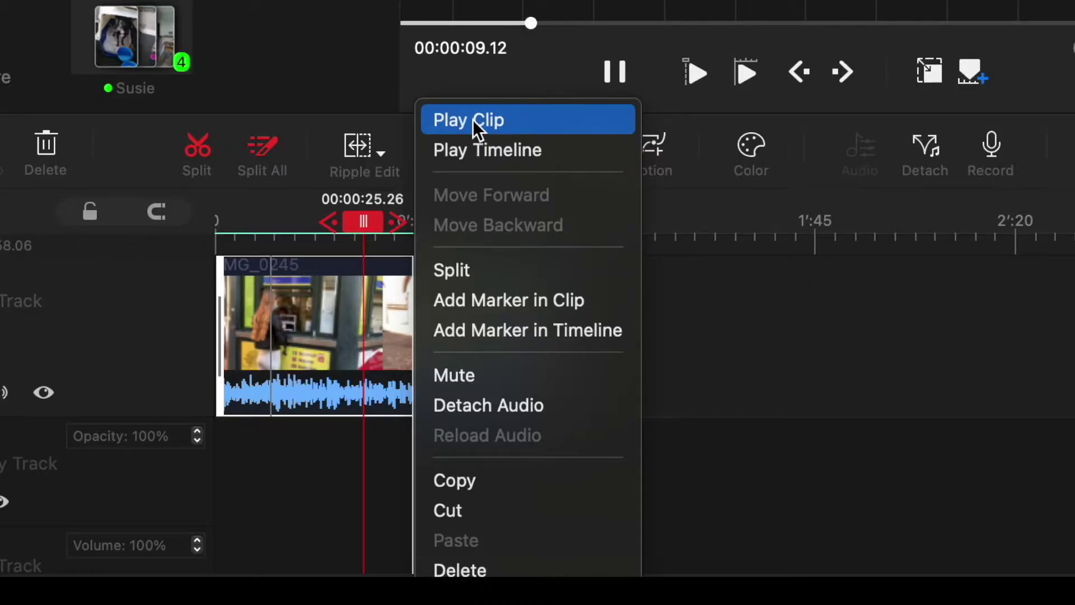
Play the clip and the whole timeline, then move IMG_0245 forward in order
{"action": "left_click", "coordinate": [472, 119]}
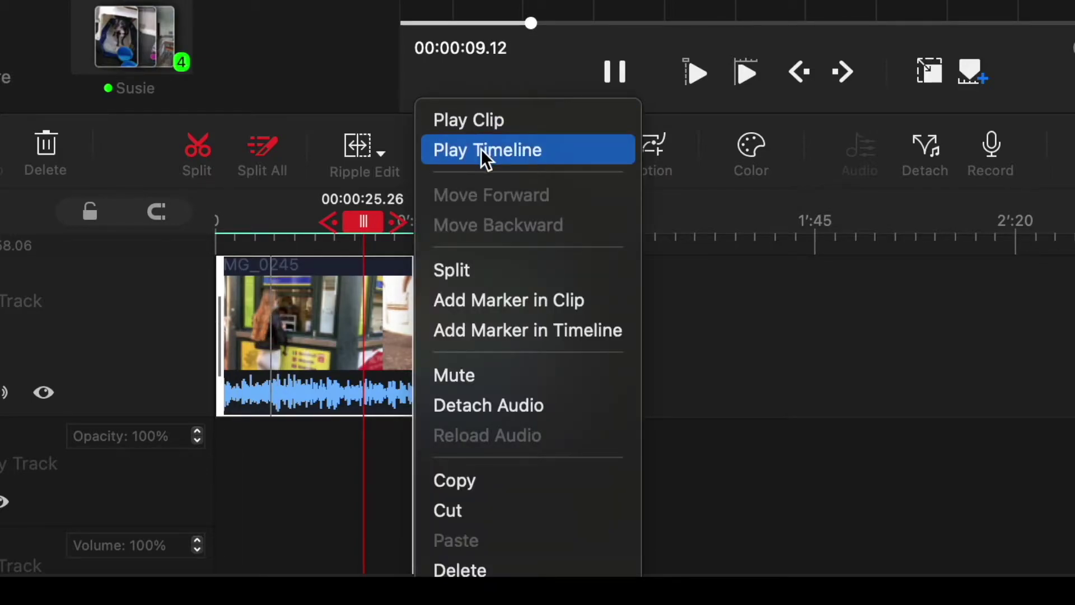
{"action": "left_click", "coordinate": [479, 148]}
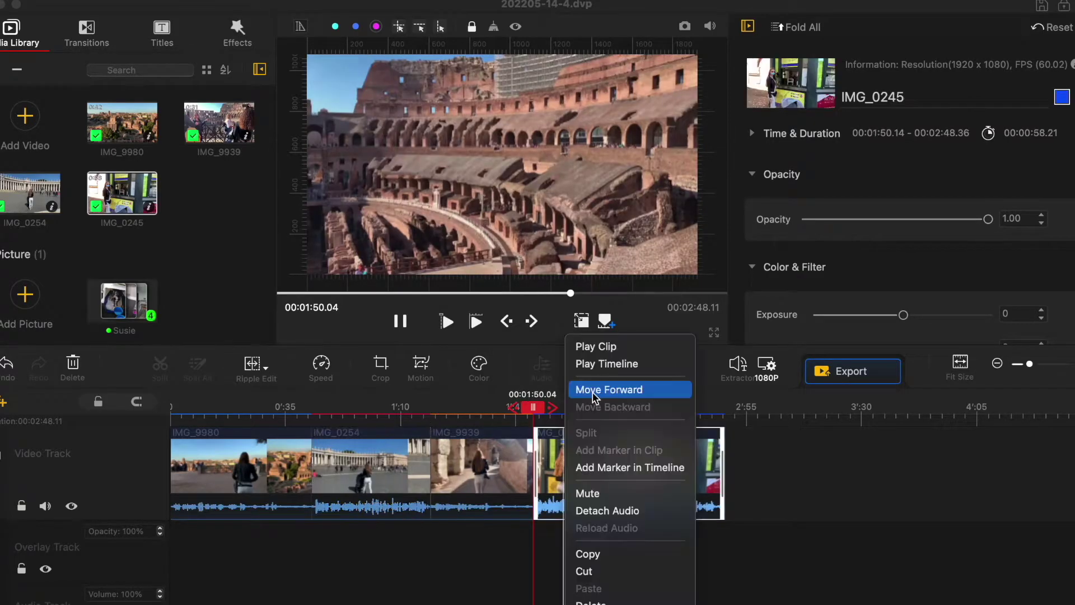
{"action": "left_click", "coordinate": [525, 390]}
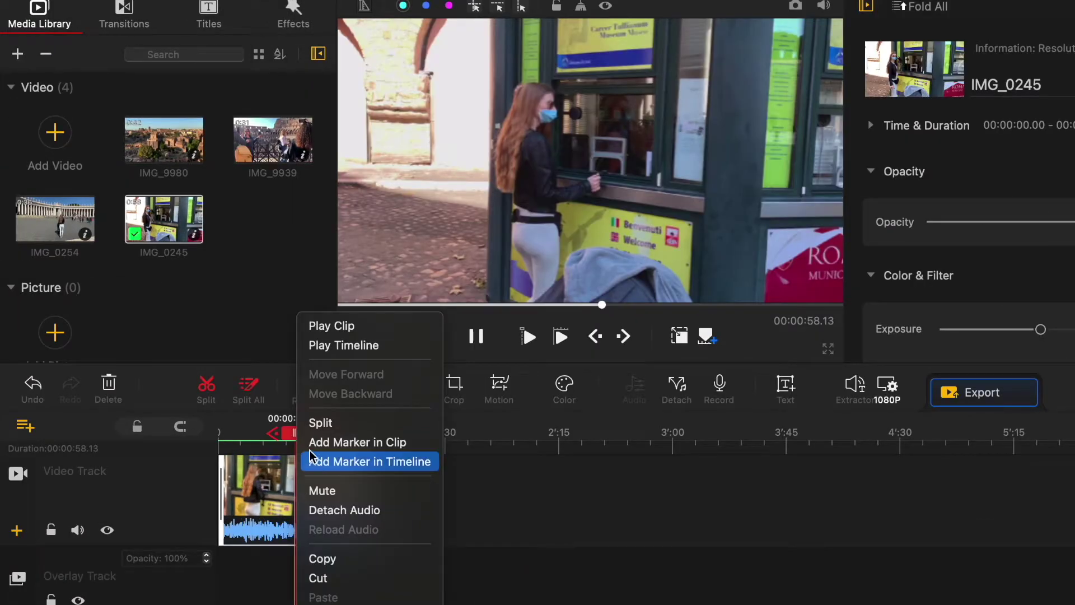
Split the clip at the playhead and scrub the footage to check other points
{"action": "left_click", "coordinate": [320, 423]}
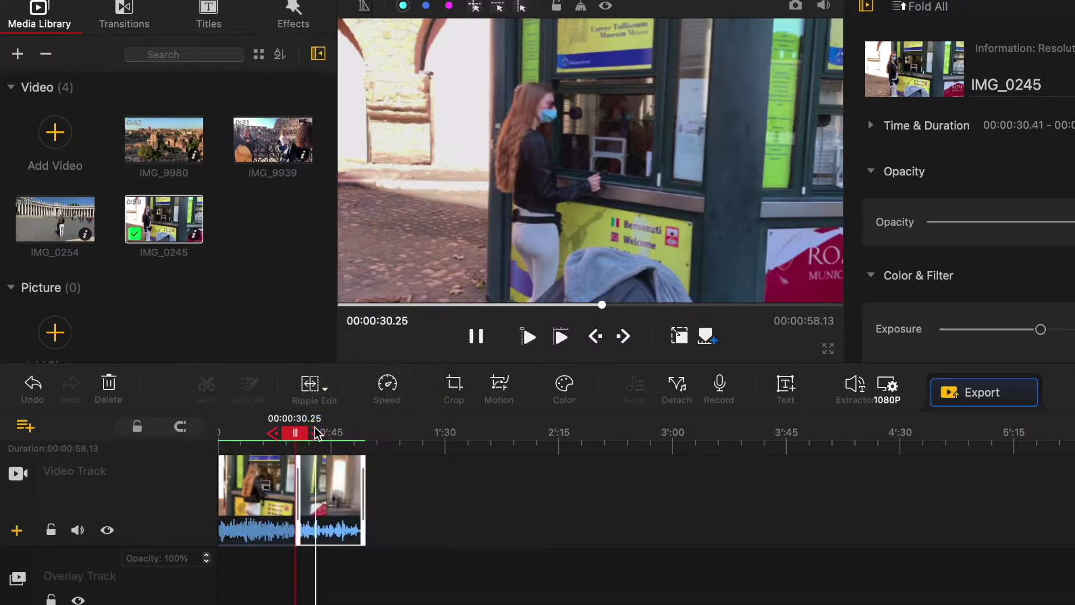
{"action": "left_click", "coordinate": [324, 503]}
{"action": "left_click", "coordinate": [257, 502]}
{"action": "left_click", "coordinate": [323, 502]}
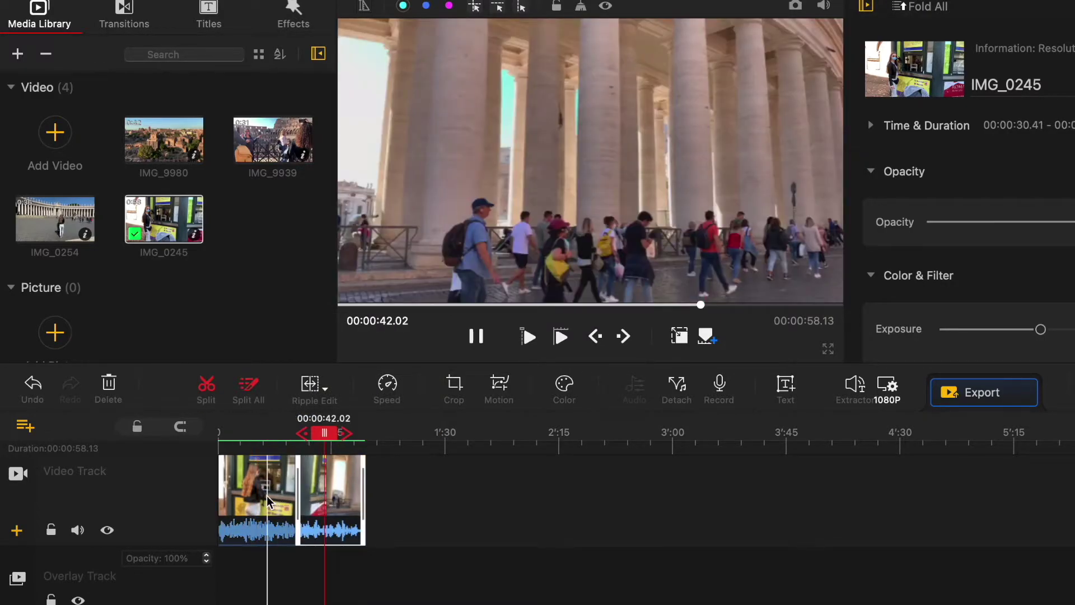
{"action": "left_click", "coordinate": [263, 503]}
{"action": "left_click", "coordinate": [315, 503]}
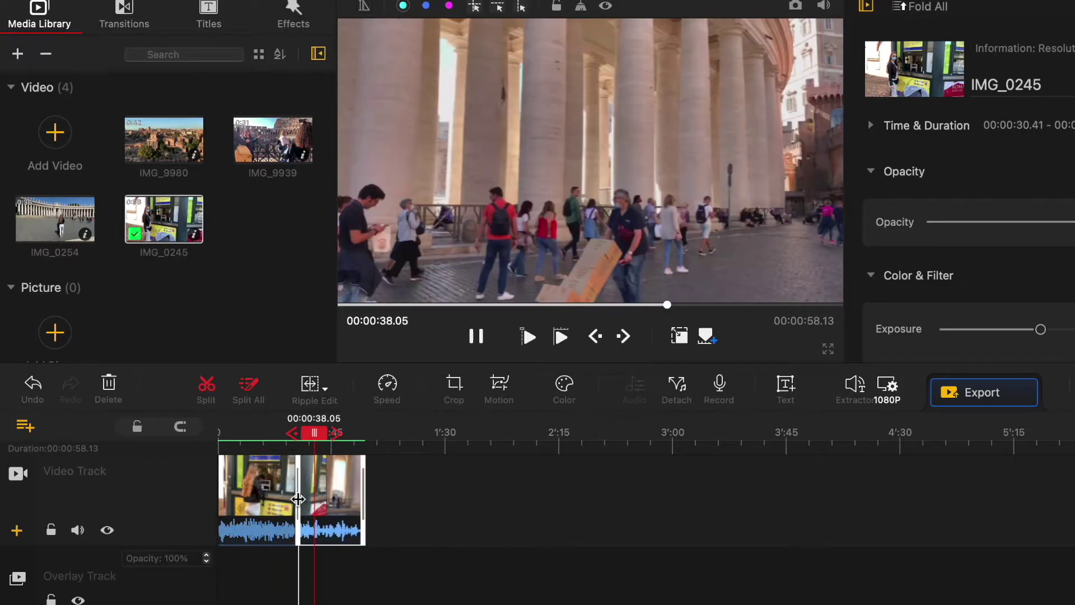
Move the second ticket-booth clip to the track start and split it near 0:16
{"action": "left_click_drag", "start_coordinate": [318, 505], "coordinate": [318, 499]}
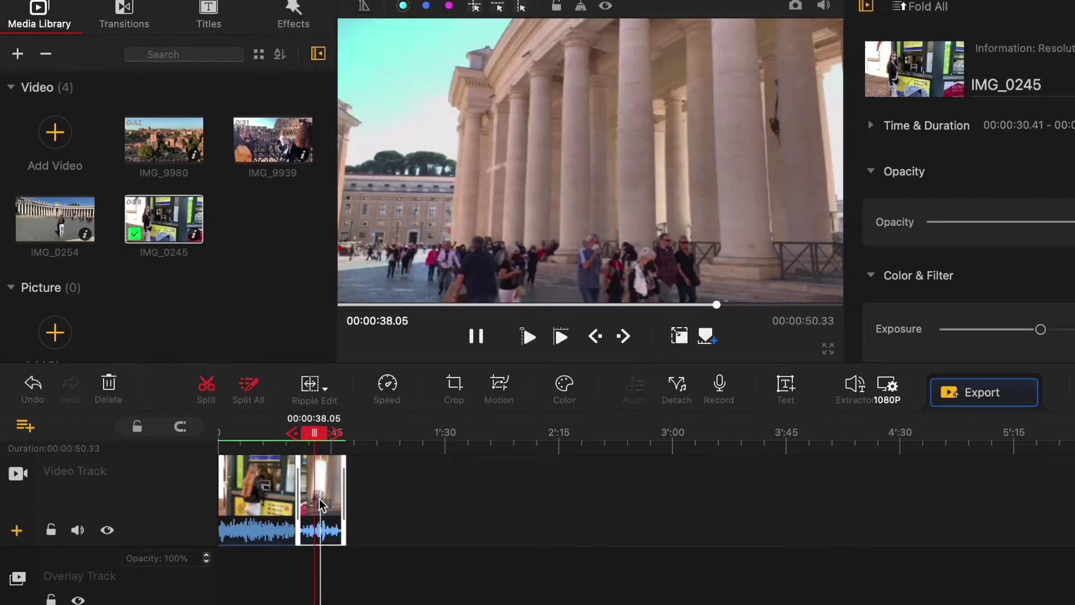
{"action": "left_click_drag", "start_coordinate": [319, 499], "coordinate": [282, 496]}
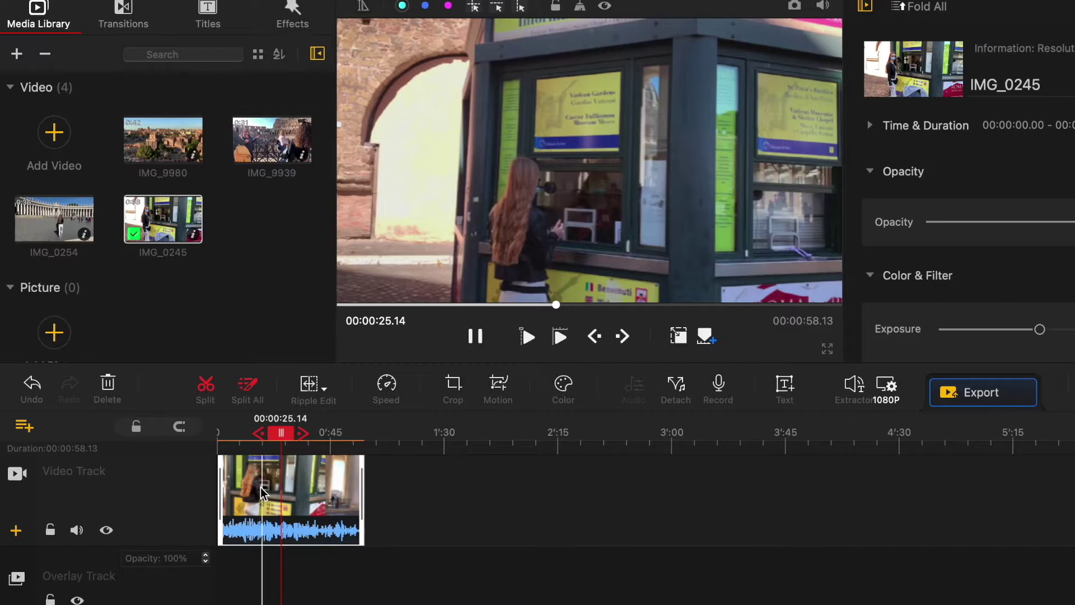
{"action": "left_click", "coordinate": [260, 494]}
{"action": "right_click", "coordinate": [259, 494]}
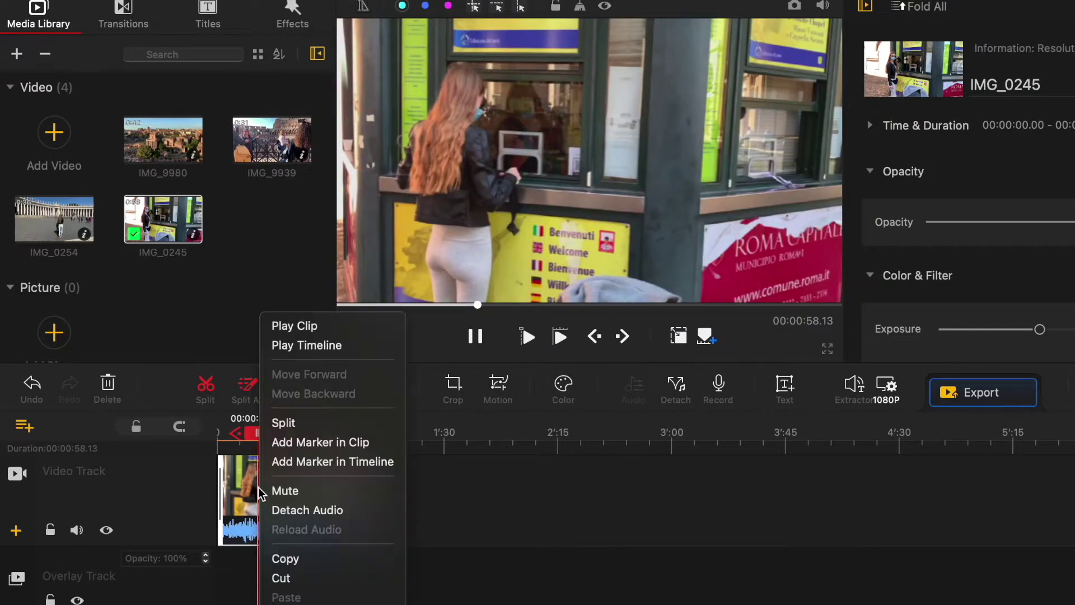
{"action": "left_click", "coordinate": [278, 423]}
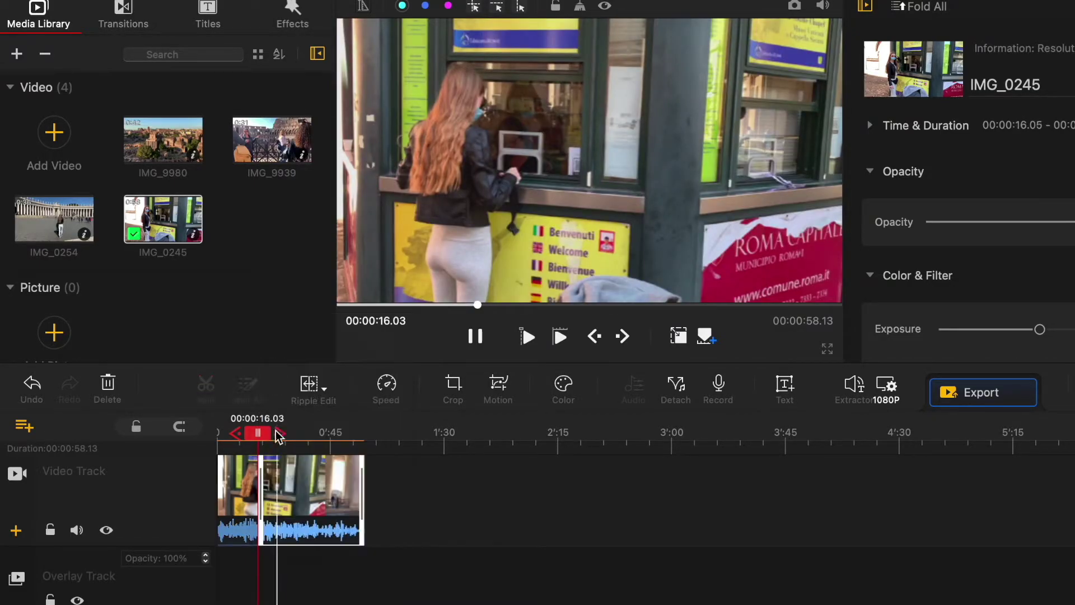
Split off and delete the unwanted part, then place IMG_0254 before IMG_9980
{"action": "right_click", "coordinate": [314, 494]}
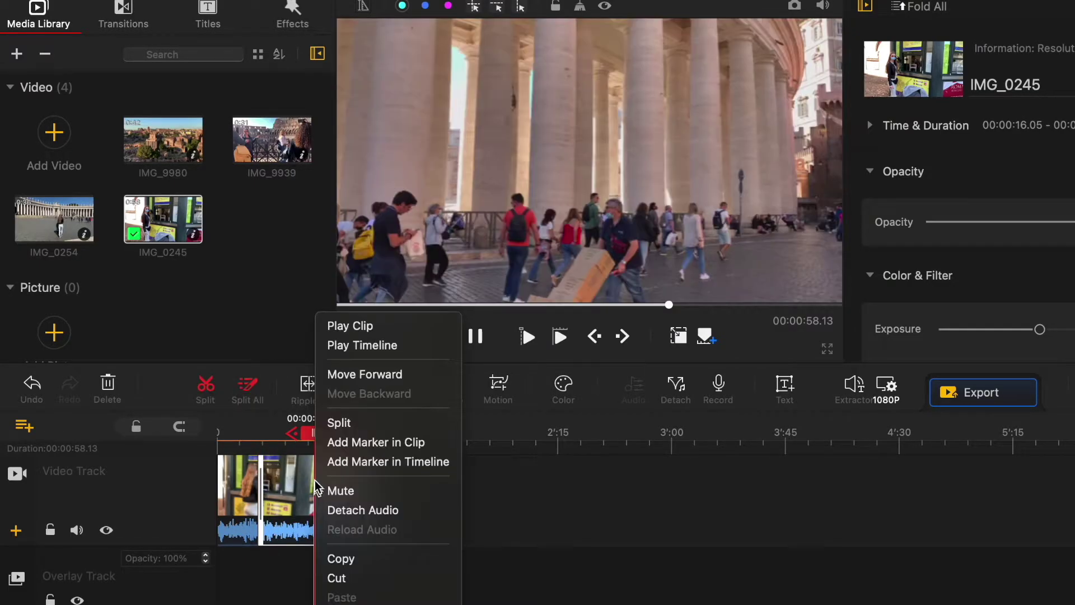
{"action": "left_click", "coordinate": [334, 428]}
{"action": "key", "text": "Delete"}
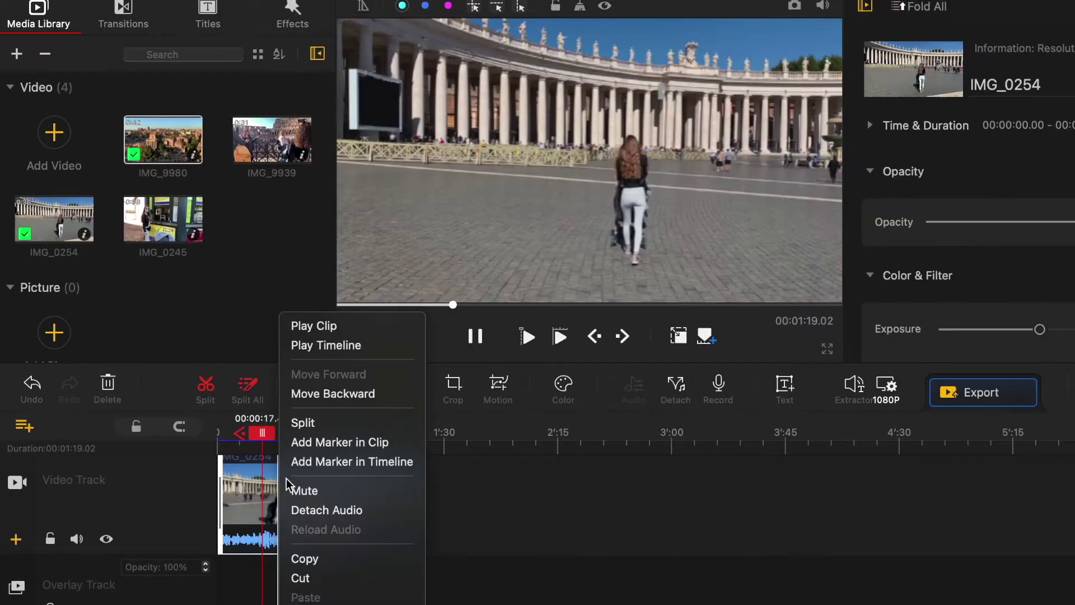
{"action": "left_click", "coordinate": [304, 458]}
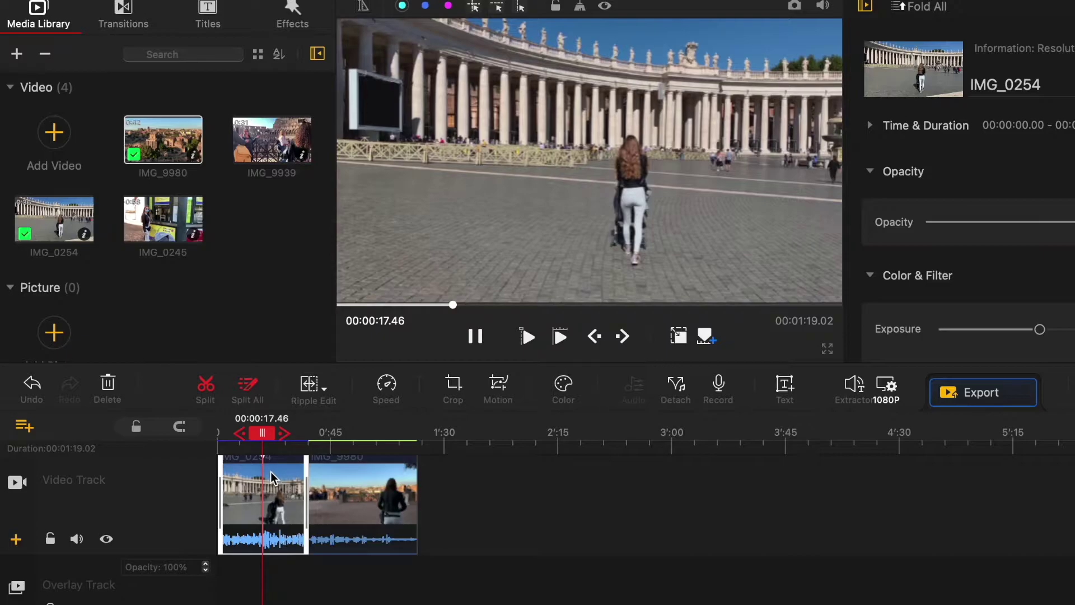
{"action": "right_click", "coordinate": [353, 467]}
{"action": "left_click", "coordinate": [359, 461]}
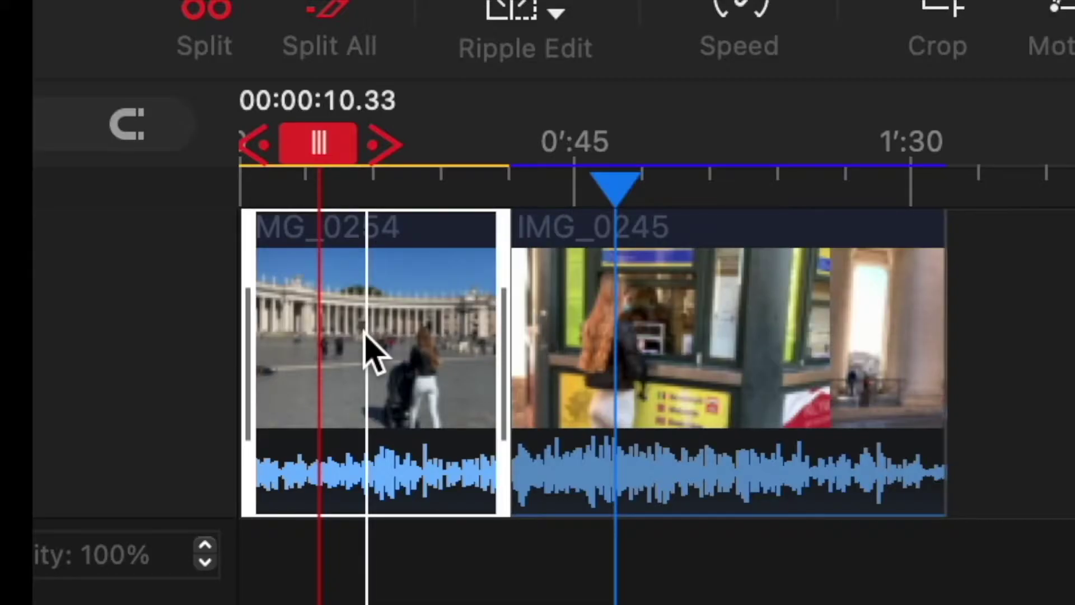
Add a clip marker inside IMG_0254 and a timeline marker at about 1:01
{"action": "right_click", "coordinate": [258, 495]}
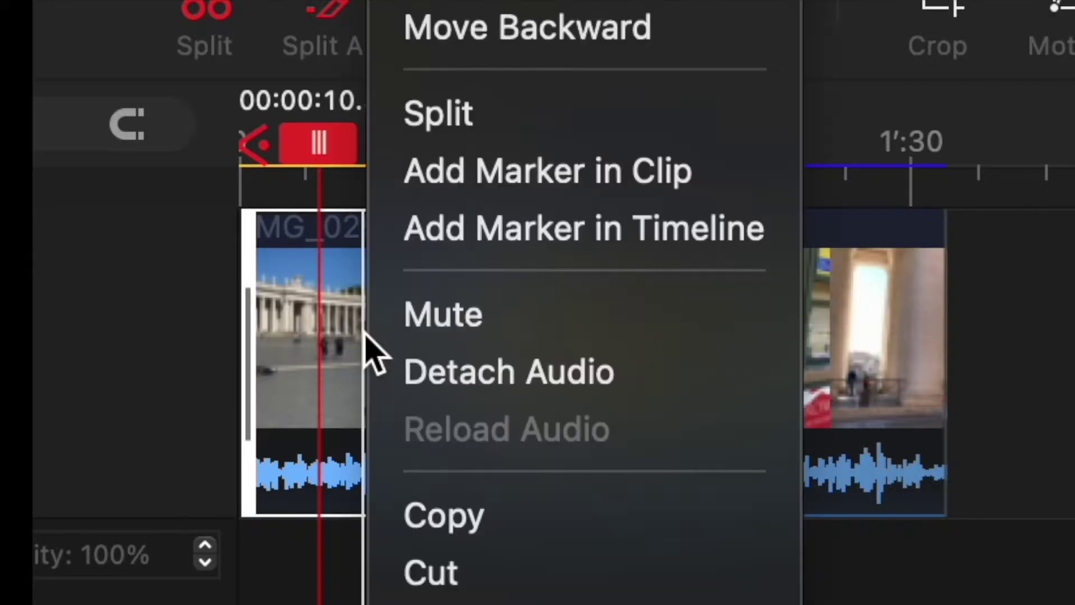
{"action": "left_click", "coordinate": [444, 197]}
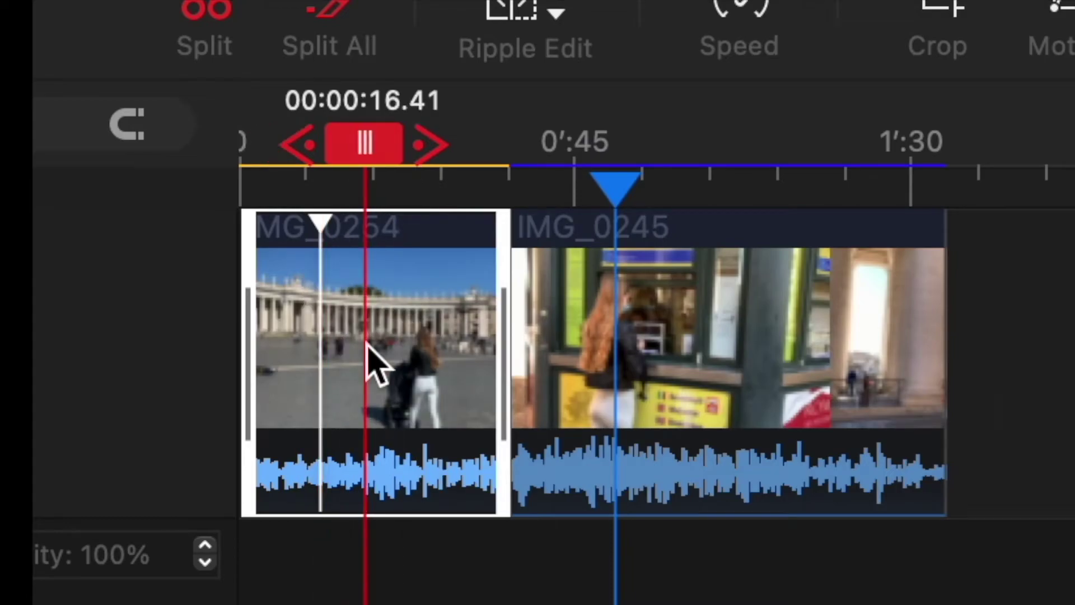
{"action": "right_click", "coordinate": [710, 278]}
{"action": "left_click", "coordinate": [771, 243]}
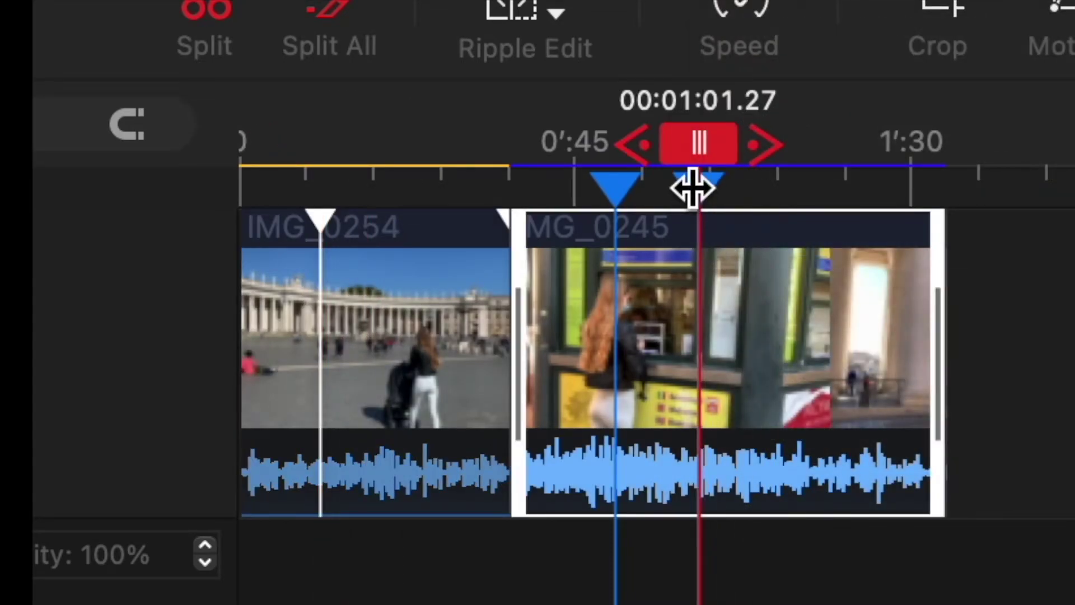
View the timeline markers' options, closing them without splitting
{"action": "left_click", "coordinate": [615, 191]}
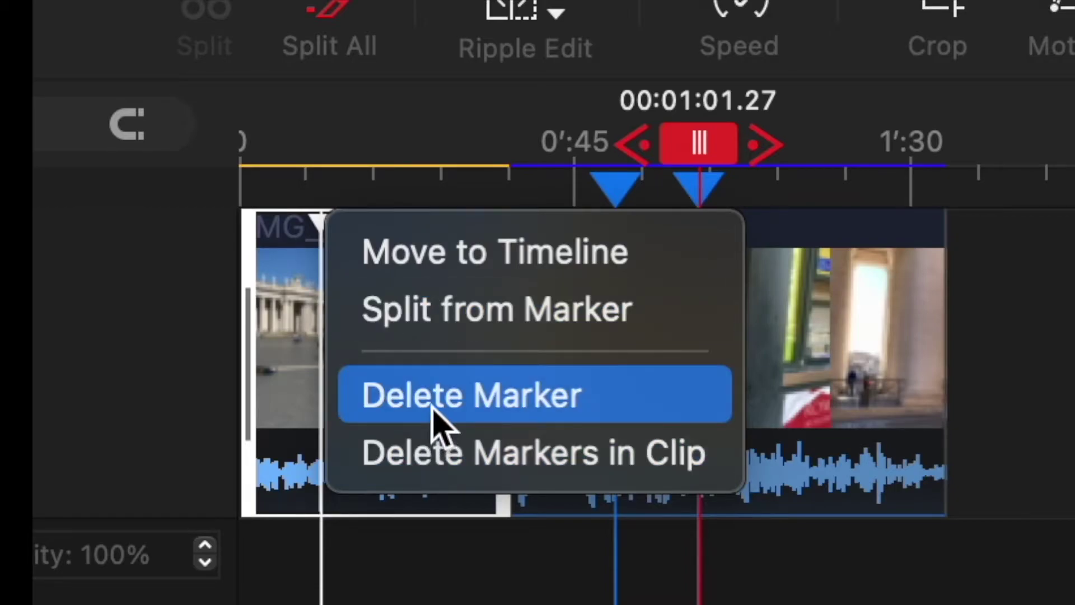
{"action": "left_click", "coordinate": [450, 332]}
{"action": "right_click", "coordinate": [731, 218]}
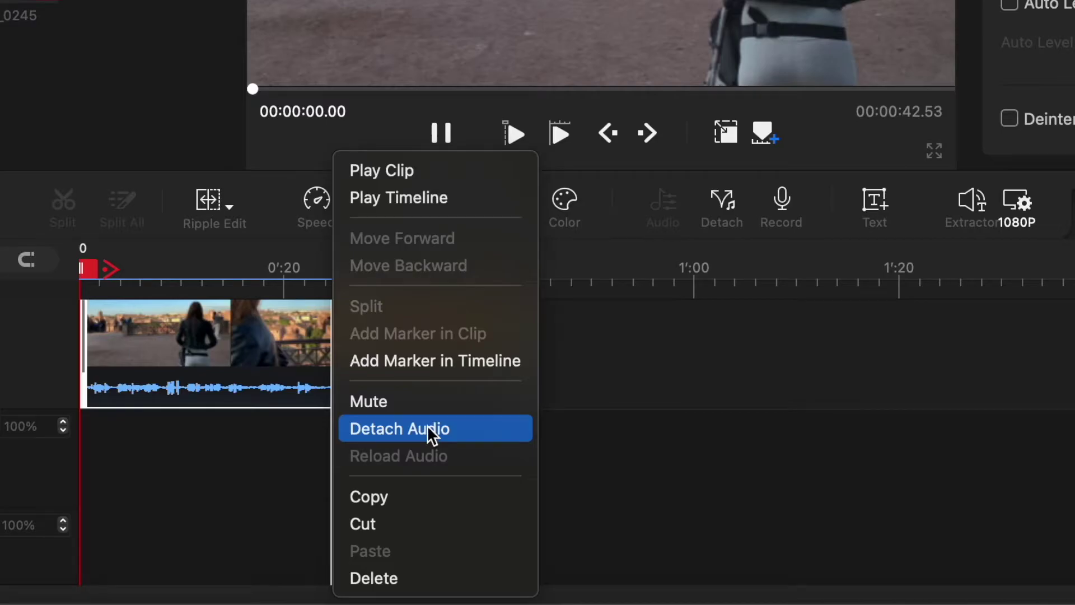
Detach a video clip's audio onto its own track
{"action": "left_click", "coordinate": [427, 428]}
{"action": "right_click", "coordinate": [411, 366]}
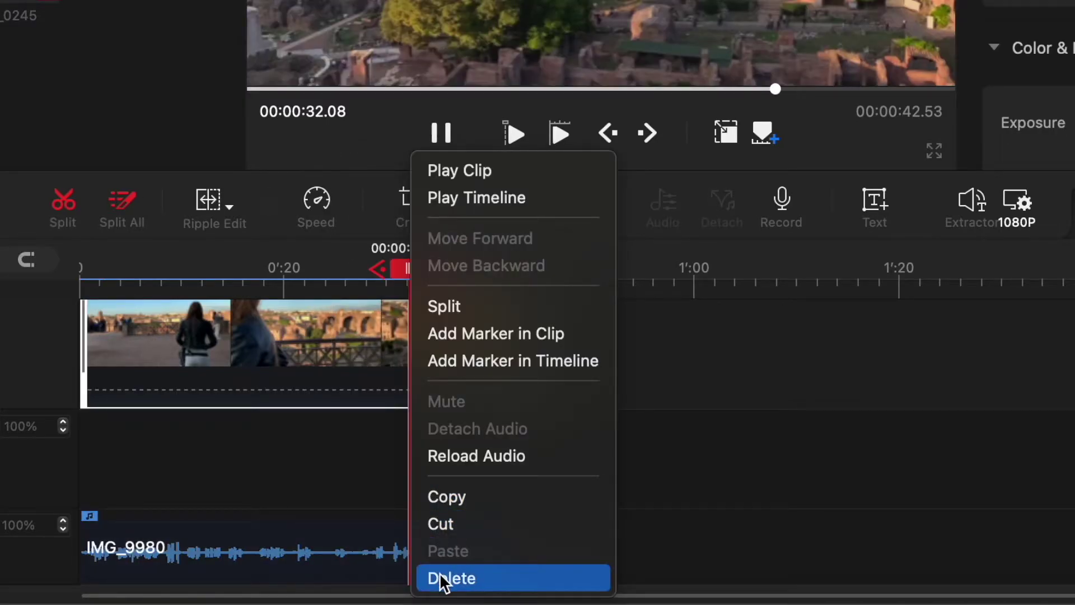
{"action": "left_click", "coordinate": [304, 442]}
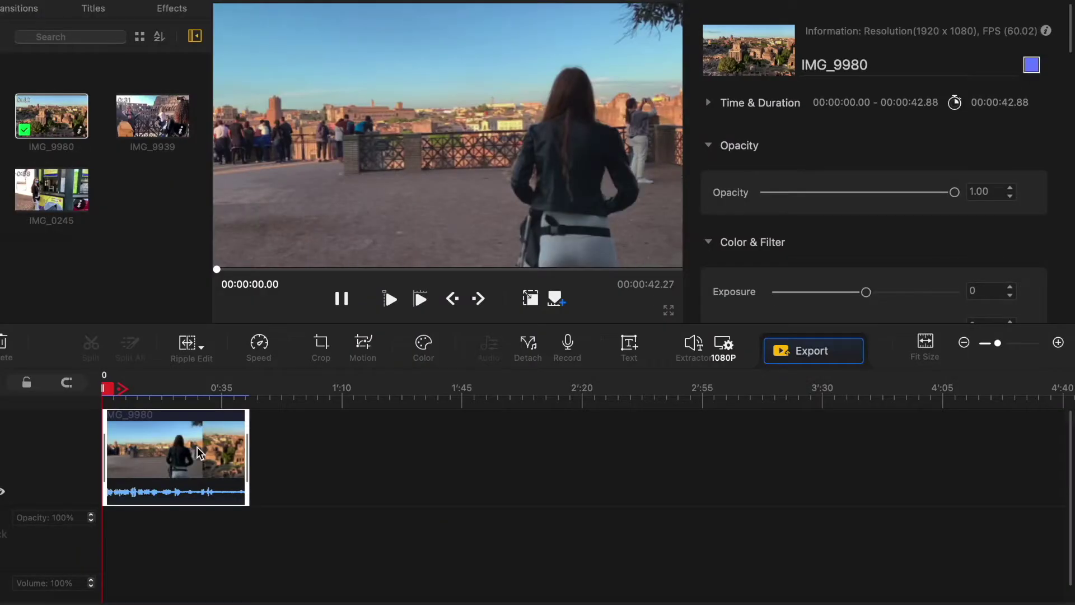
Detach IMG_9980's audio, expand Time & Duration, and load that audio into the Audio Editor
{"action": "right_click", "coordinate": [198, 451]}
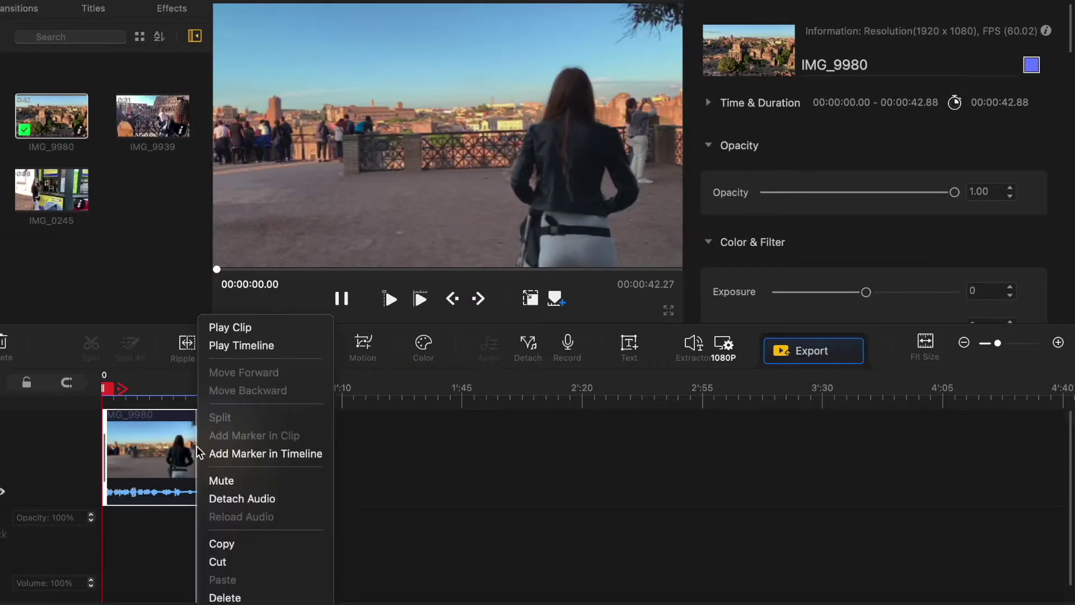
{"action": "left_click", "coordinate": [222, 499]}
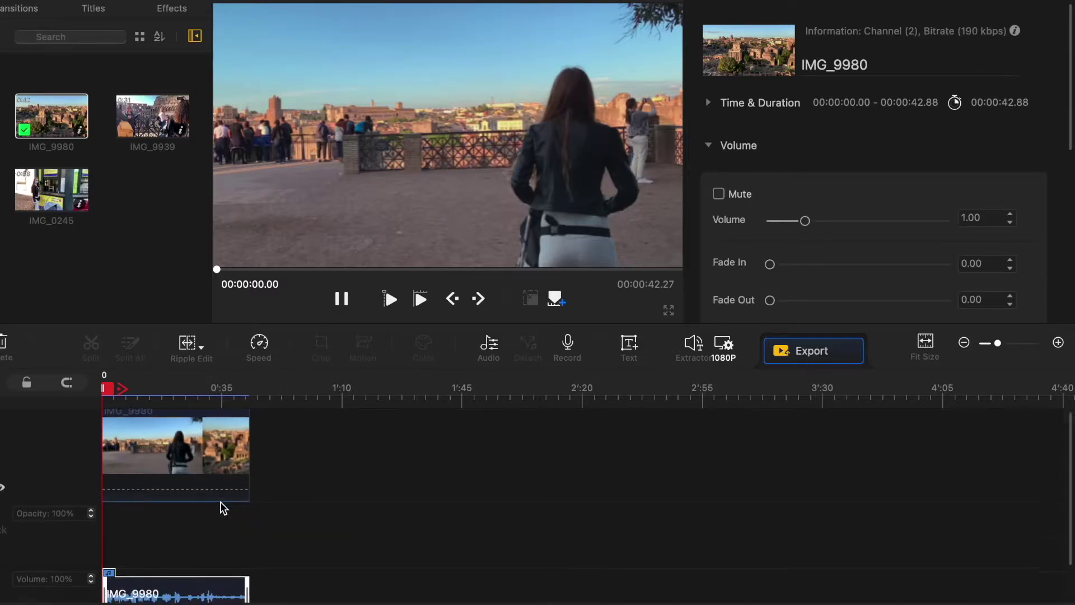
{"action": "left_click", "coordinate": [709, 103]}
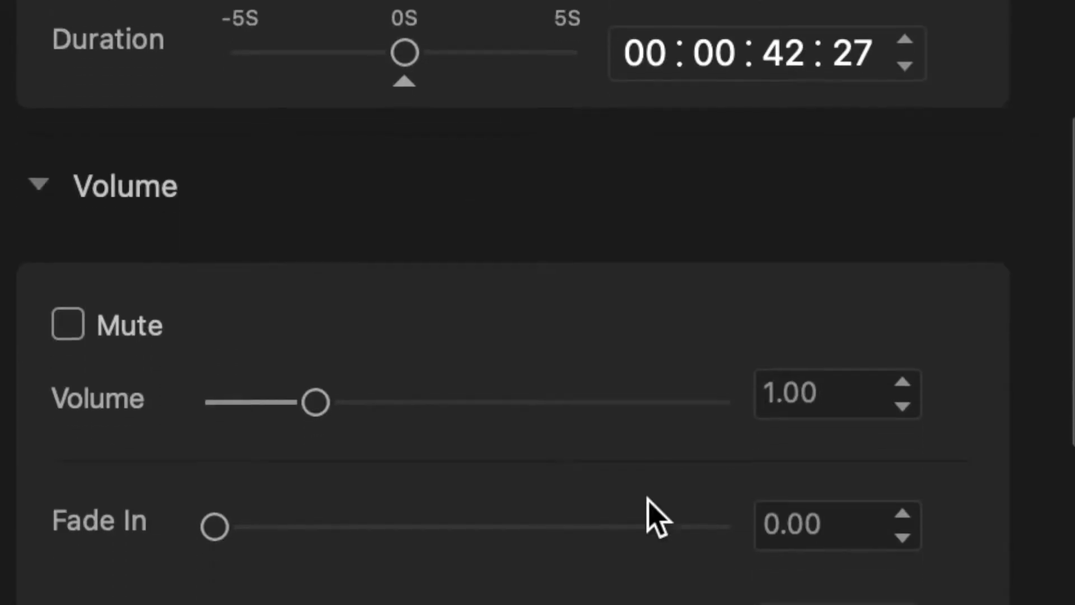
{"action": "scroll", "coordinate": [648, 515], "scroll_direction": "down", "scroll_amount": 1}
{"action": "scroll", "coordinate": [659, 504], "scroll_direction": "down", "scroll_amount": 5}
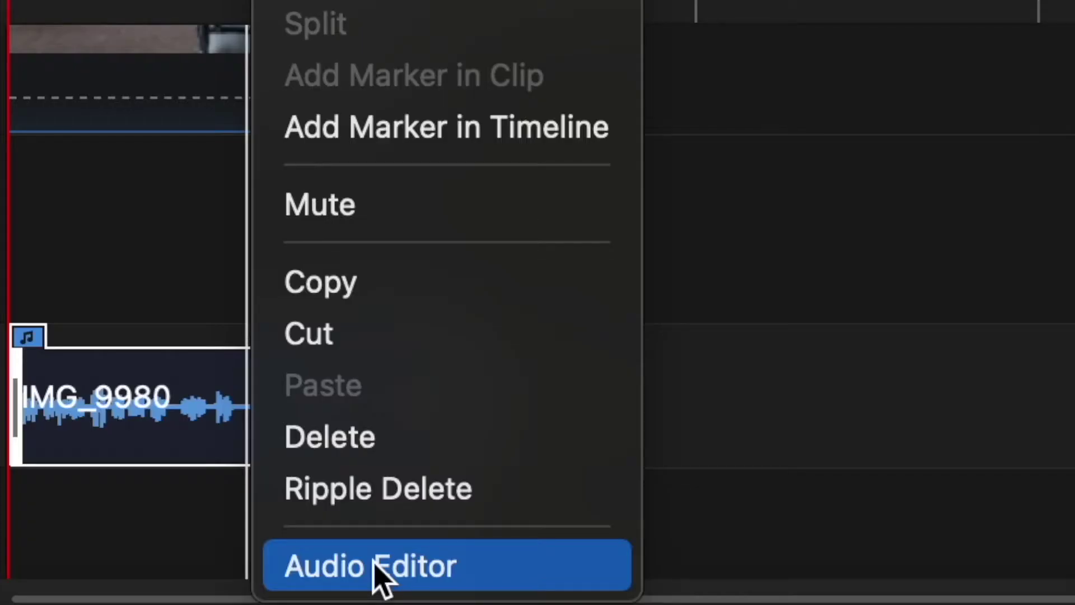
{"action": "left_click", "coordinate": [382, 566]}
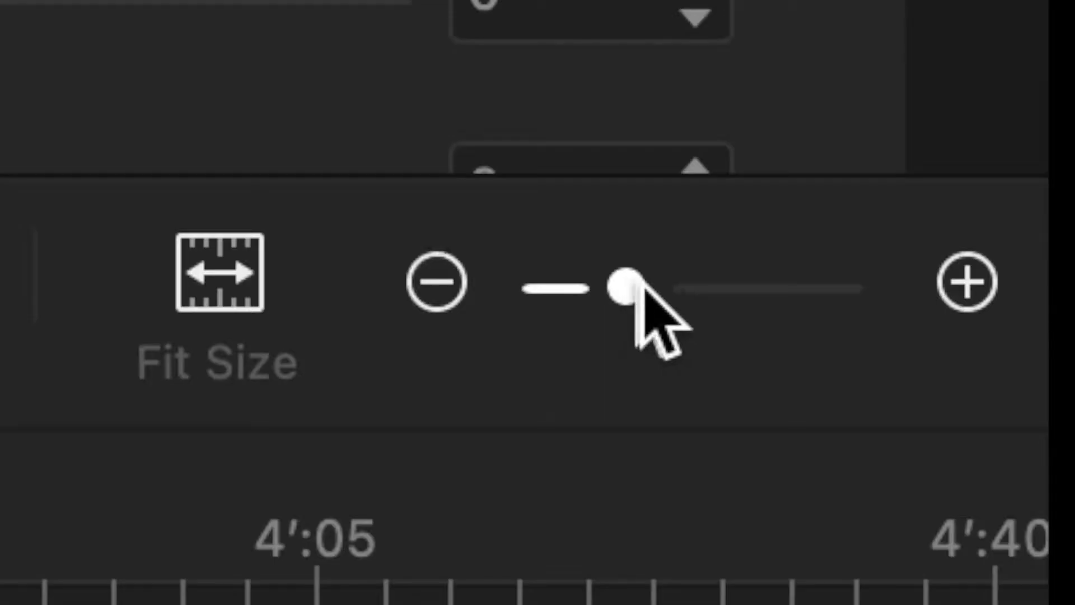
Zoom the timeline to frame level and add a clip marker in IMG_9980 at 0:26.03
{"action": "left_click_drag", "start_coordinate": [1006, 358], "coordinate": [1034, 359]}
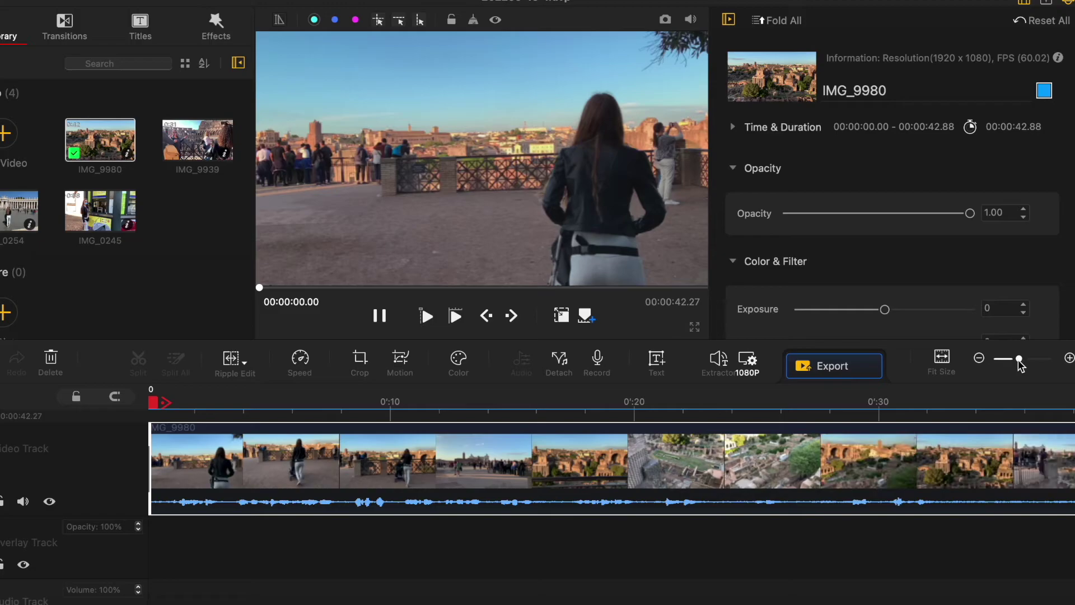
{"action": "left_click", "coordinate": [799, 445]}
{"action": "right_click", "coordinate": [800, 445]}
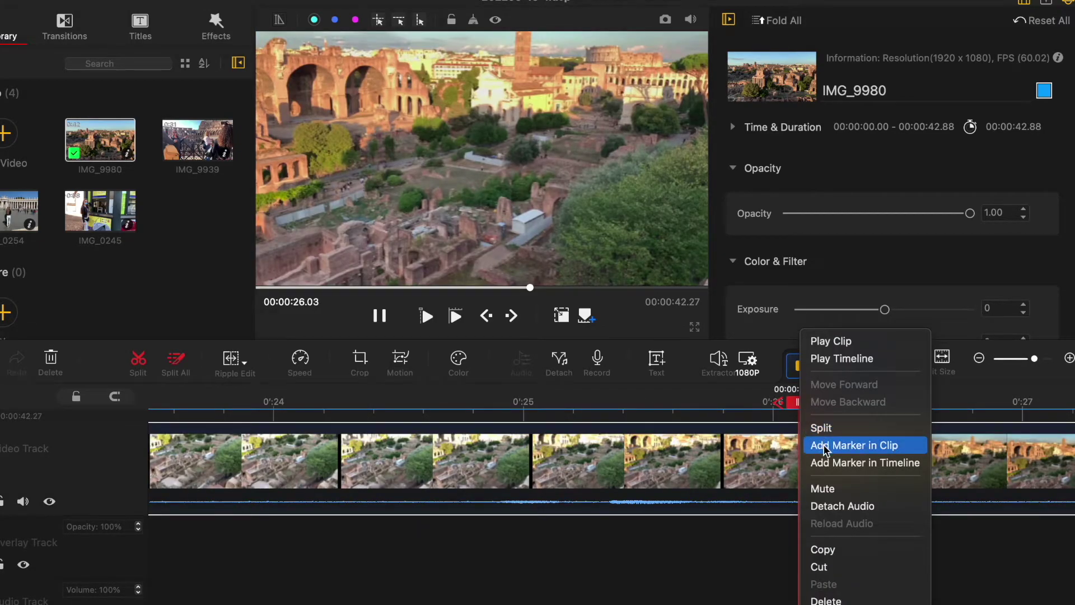
{"action": "left_click", "coordinate": [825, 450]}
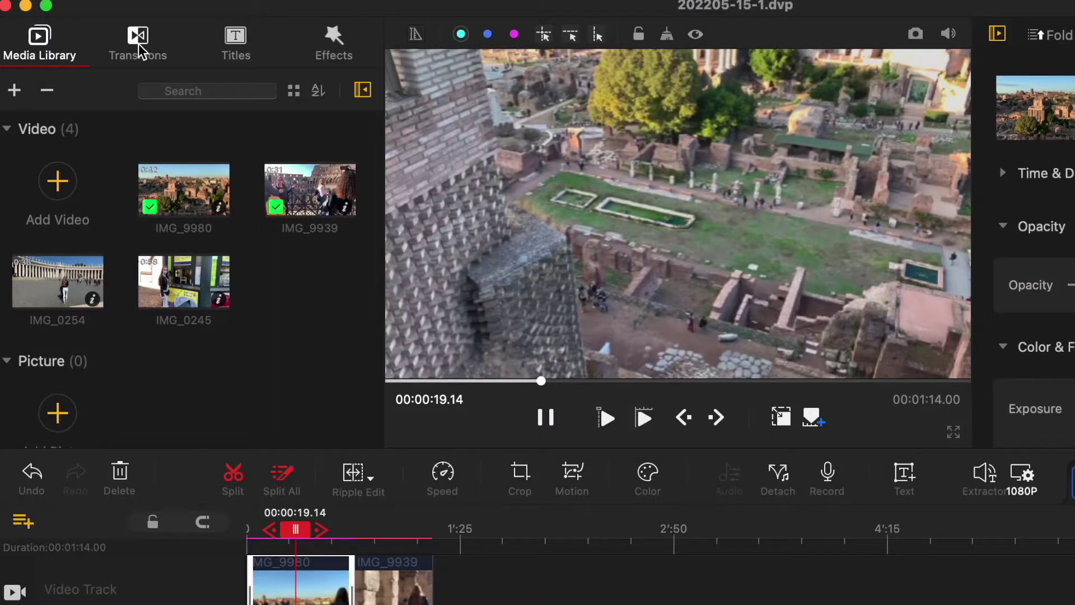
{"action": "left_click", "coordinate": [138, 43]}
{"action": "scroll", "coordinate": [218, 221], "scroll_direction": "down", "scroll_amount": 3}
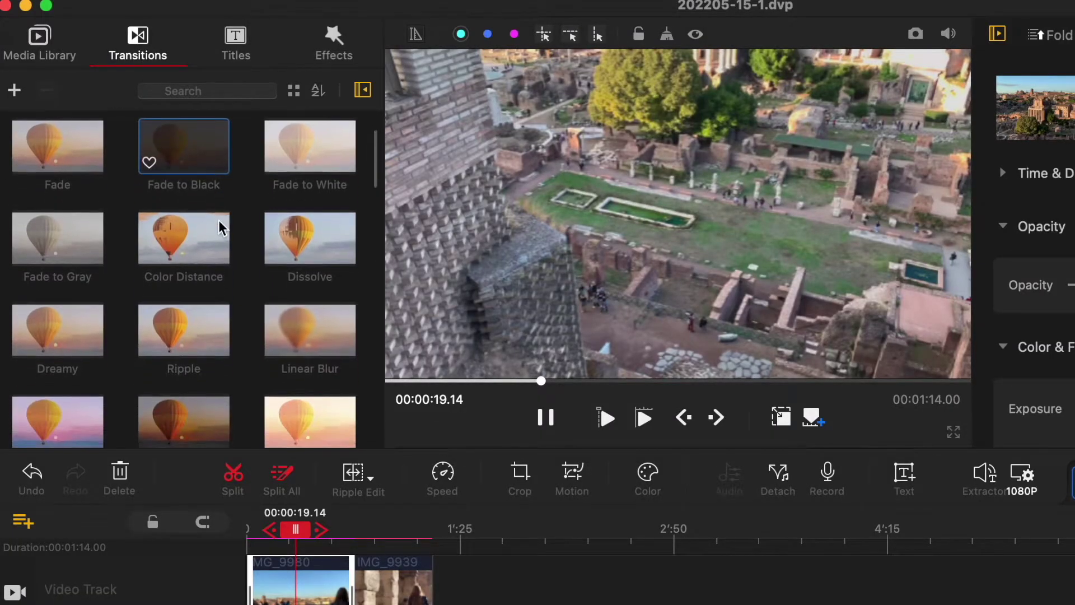
{"action": "scroll", "coordinate": [219, 220], "scroll_direction": "down", "scroll_amount": 3}
{"action": "scroll", "coordinate": [219, 220], "scroll_direction": "down", "scroll_amount": 5}
{"action": "scroll", "coordinate": [218, 220], "scroll_direction": "down", "scroll_amount": 3}
{"action": "scroll", "coordinate": [218, 220], "scroll_direction": "down", "scroll_amount": 3}
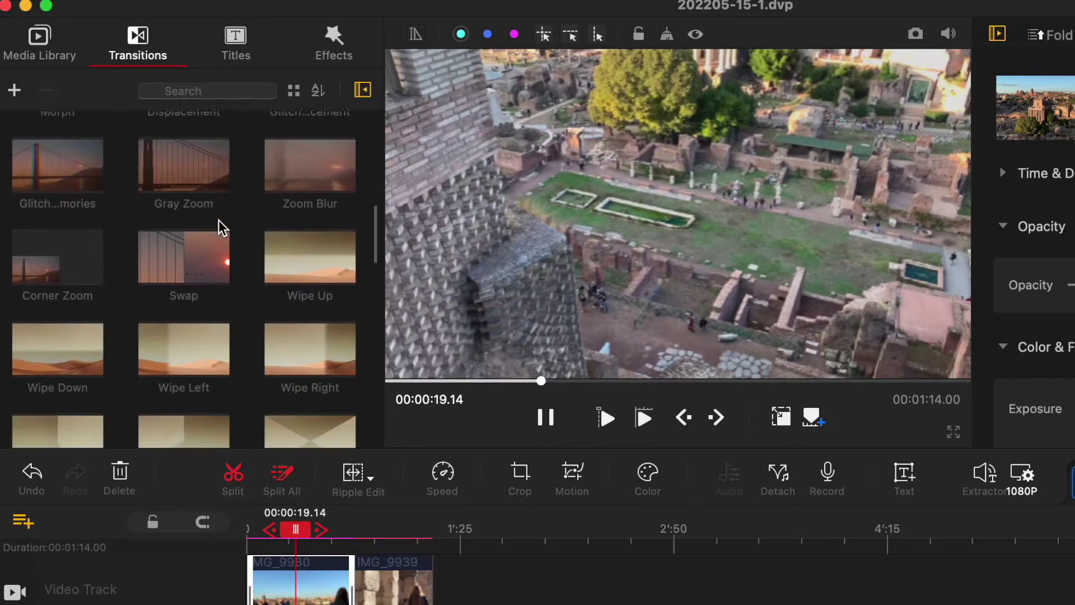
{"action": "scroll", "coordinate": [218, 220], "scroll_direction": "down", "scroll_amount": 3}
{"action": "scroll", "coordinate": [218, 221], "scroll_direction": "down", "scroll_amount": 5}
{"action": "scroll", "coordinate": [218, 220], "scroll_direction": "down", "scroll_amount": 3}
{"action": "scroll", "coordinate": [219, 220], "scroll_direction": "down", "scroll_amount": 3}
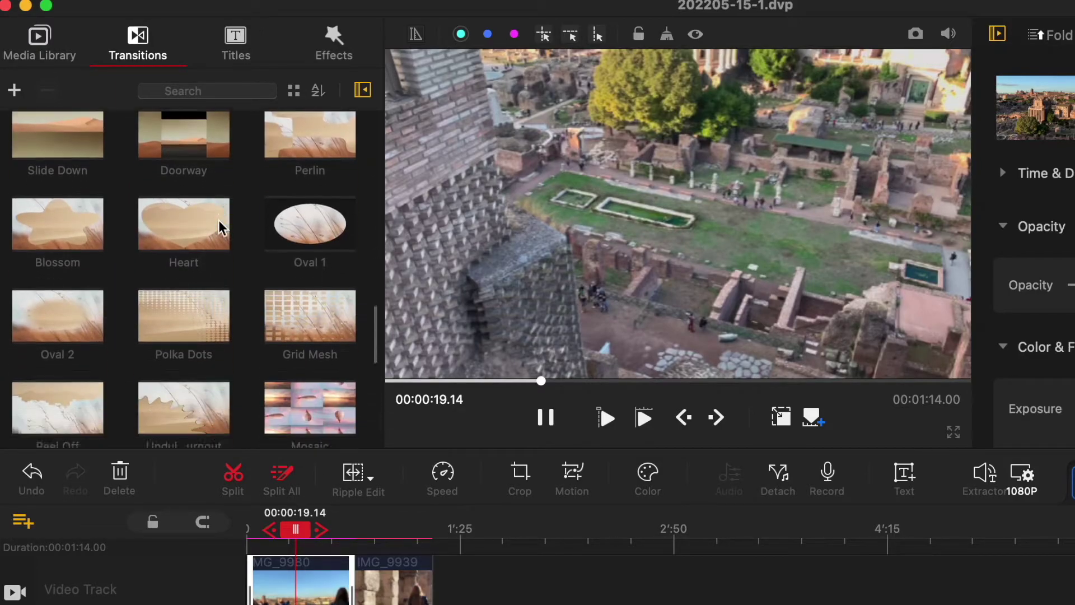
{"action": "scroll", "coordinate": [218, 220], "scroll_direction": "up", "scroll_amount": 15}
{"action": "left_click_drag", "start_coordinate": [169, 247], "coordinate": [351, 577]}
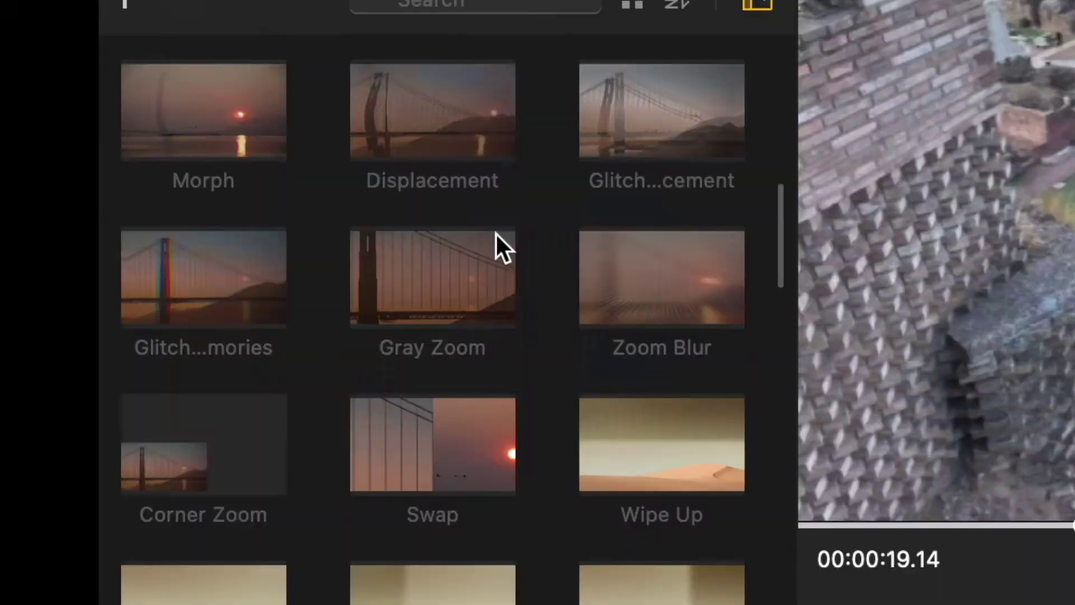
{"action": "scroll", "coordinate": [496, 234], "scroll_direction": "down", "scroll_amount": 3}
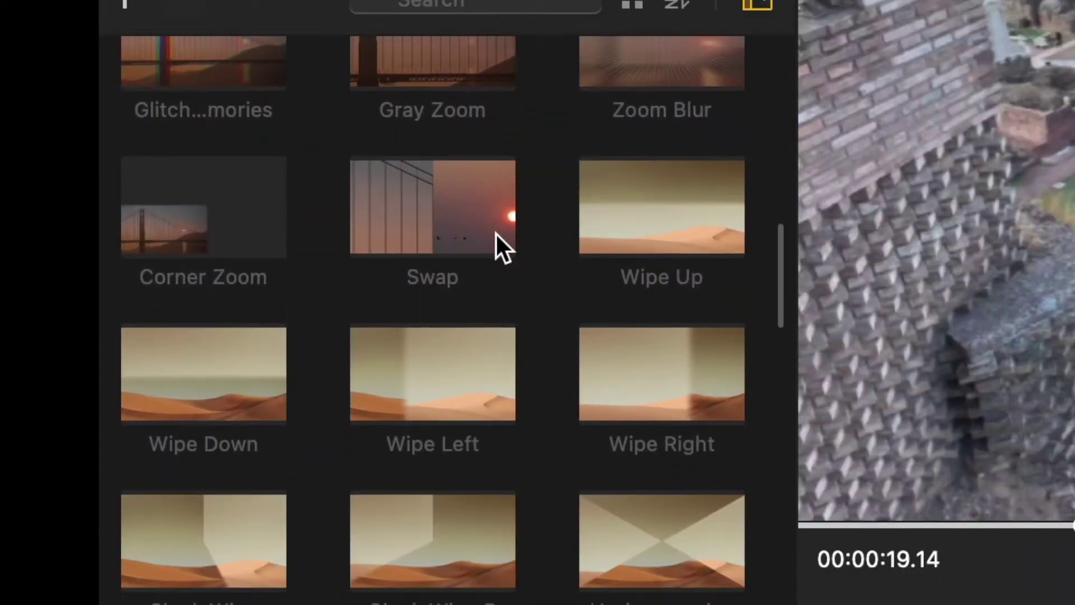
{"action": "scroll", "coordinate": [495, 234], "scroll_direction": "down", "scroll_amount": 3}
{"action": "scroll", "coordinate": [495, 234], "scroll_direction": "down", "scroll_amount": 5}
{"action": "scroll", "coordinate": [495, 232], "scroll_direction": "down", "scroll_amount": 3}
{"action": "scroll", "coordinate": [496, 233], "scroll_direction": "down", "scroll_amount": 5}
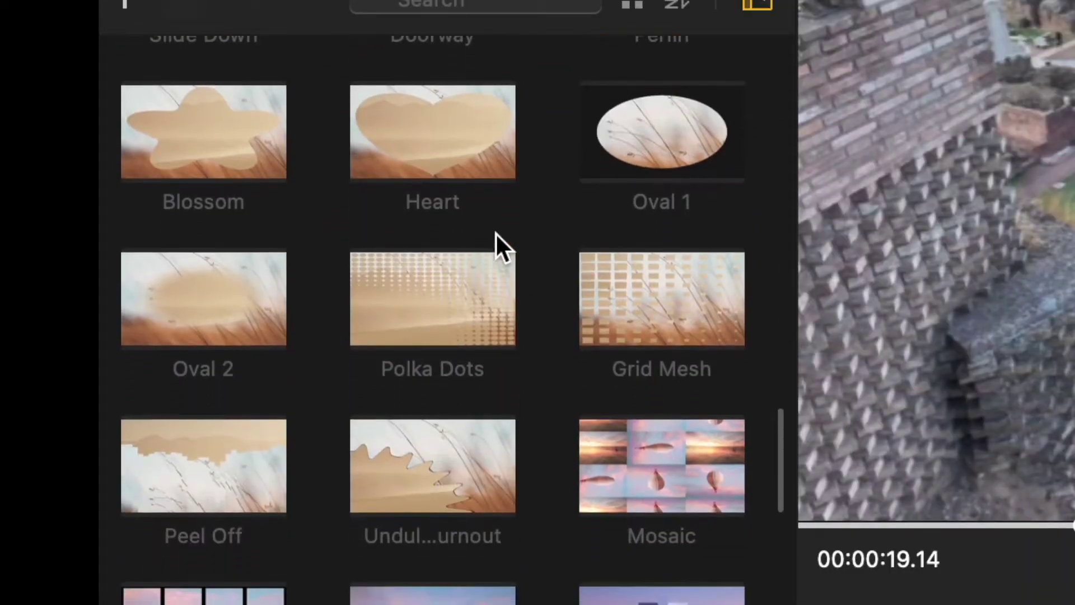
{"action": "scroll", "coordinate": [496, 232], "scroll_direction": "down", "scroll_amount": 3}
{"action": "scroll", "coordinate": [495, 233], "scroll_direction": "down", "scroll_amount": 6}
{"action": "scroll", "coordinate": [495, 233], "scroll_direction": "down", "scroll_amount": 3}
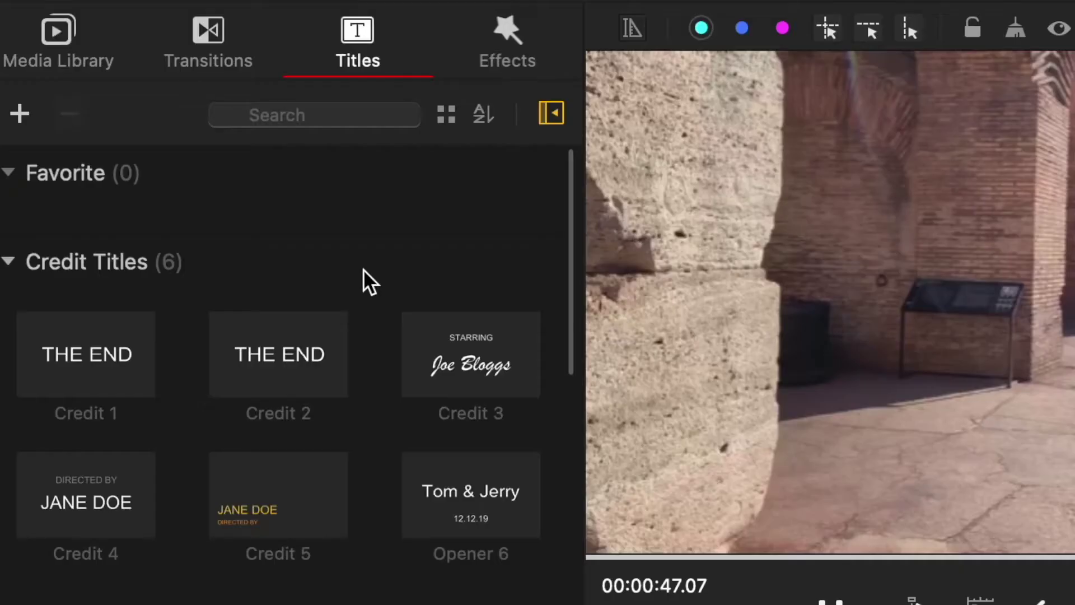
{"action": "scroll", "coordinate": [364, 263], "scroll_direction": "down", "scroll_amount": 2}
{"action": "scroll", "coordinate": [362, 263], "scroll_direction": "down", "scroll_amount": 5}
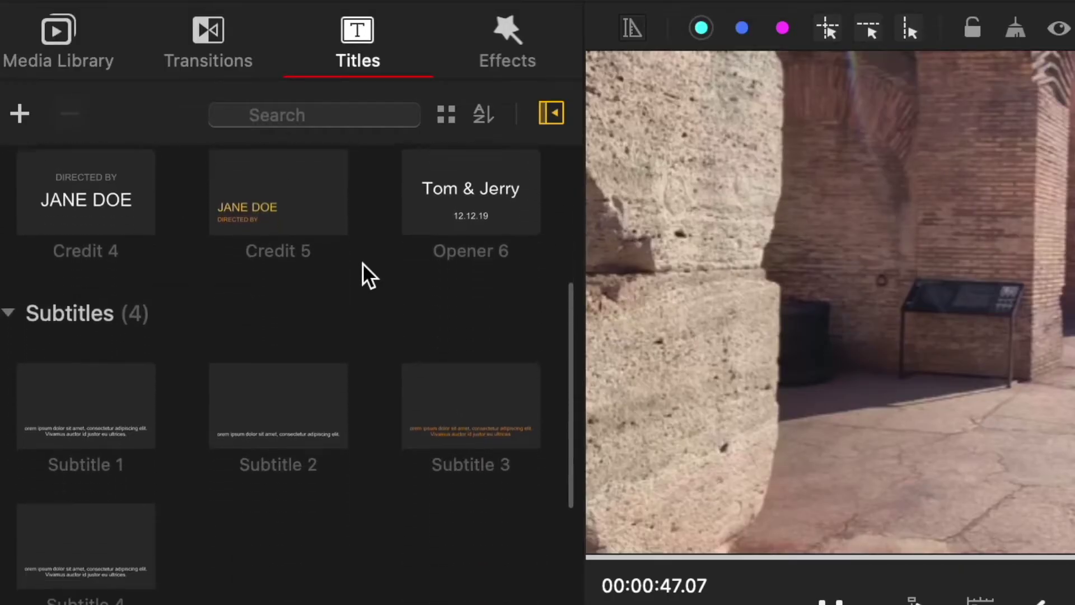
{"action": "scroll", "coordinate": [362, 263], "scroll_direction": "down", "scroll_amount": 3}
{"action": "scroll", "coordinate": [363, 262], "scroll_direction": "down", "scroll_amount": 3}
{"action": "scroll", "coordinate": [362, 263], "scroll_direction": "up", "scroll_amount": 1}
{"action": "scroll", "coordinate": [197, 135], "scroll_direction": "up", "scroll_amount": 3}
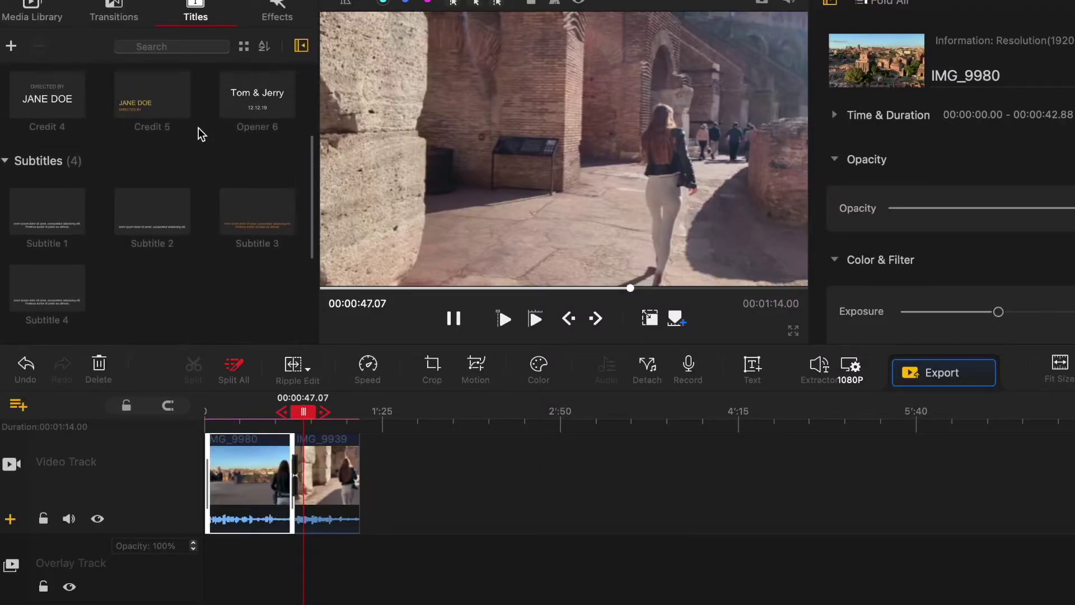
{"action": "scroll", "coordinate": [197, 134], "scroll_direction": "up", "scroll_amount": 3}
{"action": "scroll", "coordinate": [197, 135], "scroll_direction": "up", "scroll_amount": 1}
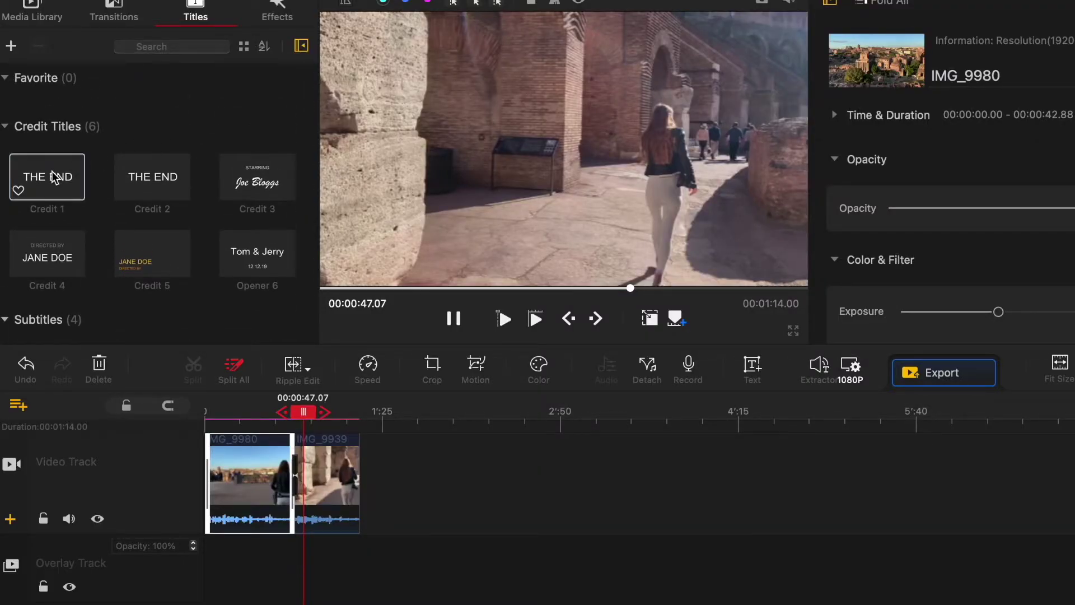
Place the Credit 1 'THE END' title on the Overlay Track and open its text for editing
{"action": "mouse_move", "coordinate": [155, 336]}
{"action": "left_mouse_down"}
{"action": "mouse_move", "coordinate": [252, 497]}
{"action": "mouse_move", "coordinate": [262, 568]}
{"action": "left_mouse_up"}
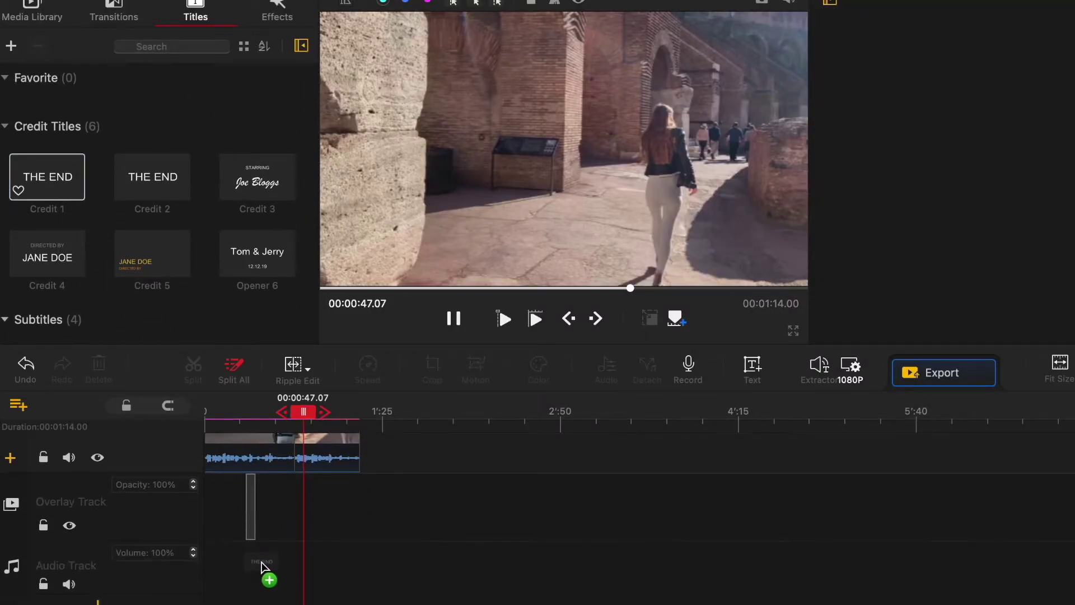
{"action": "left_click_drag", "start_coordinate": [252, 522], "coordinate": [254, 522]}
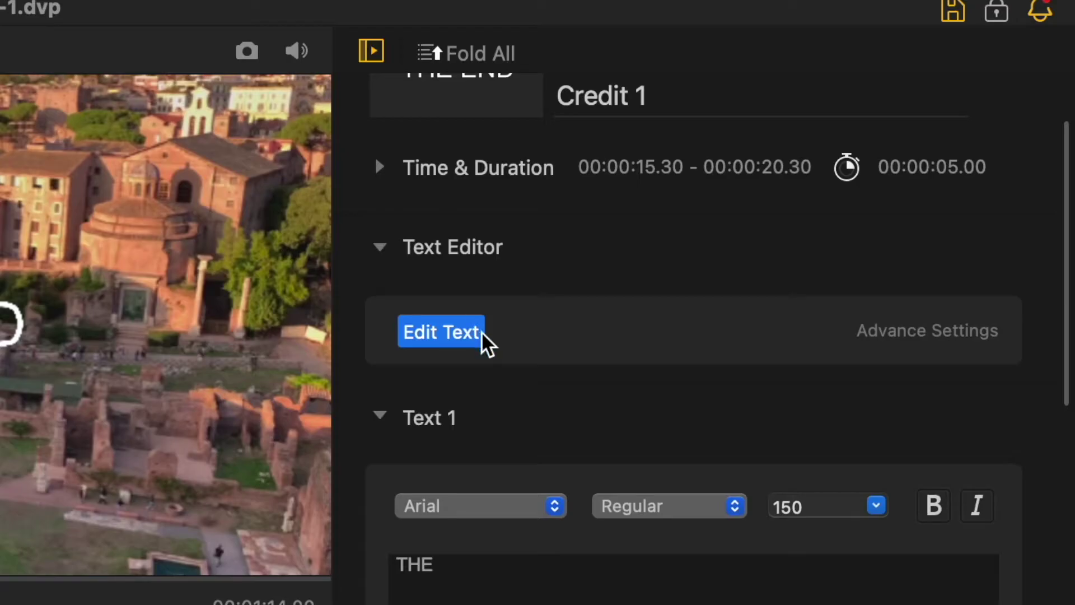
{"action": "left_click", "coordinate": [480, 331]}
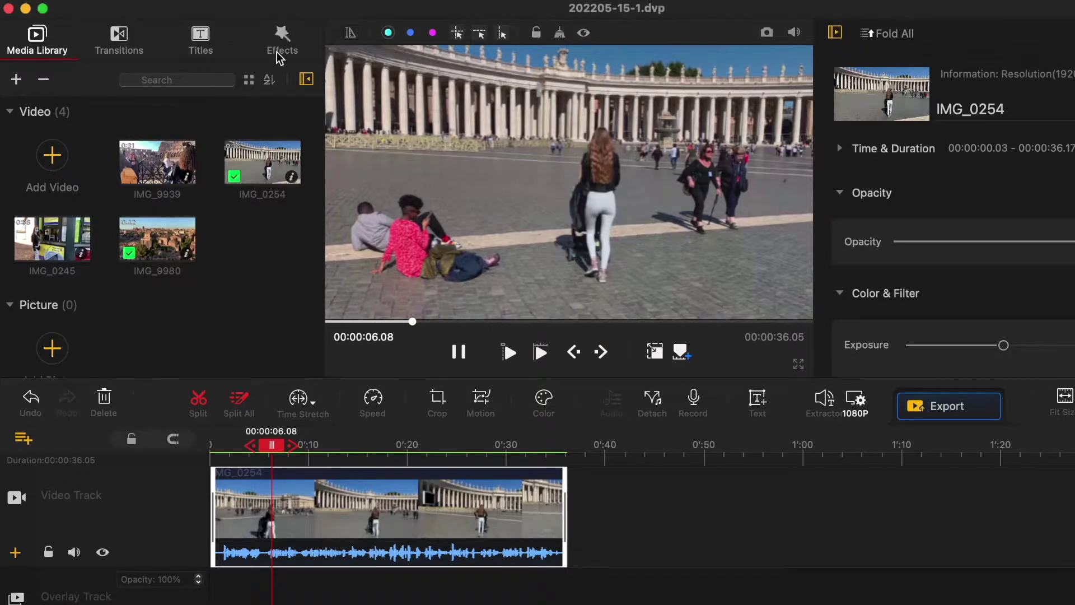
{"action": "left_click", "coordinate": [277, 56]}
{"action": "scroll", "coordinate": [252, 168], "scroll_direction": "down", "scroll_amount": 2}
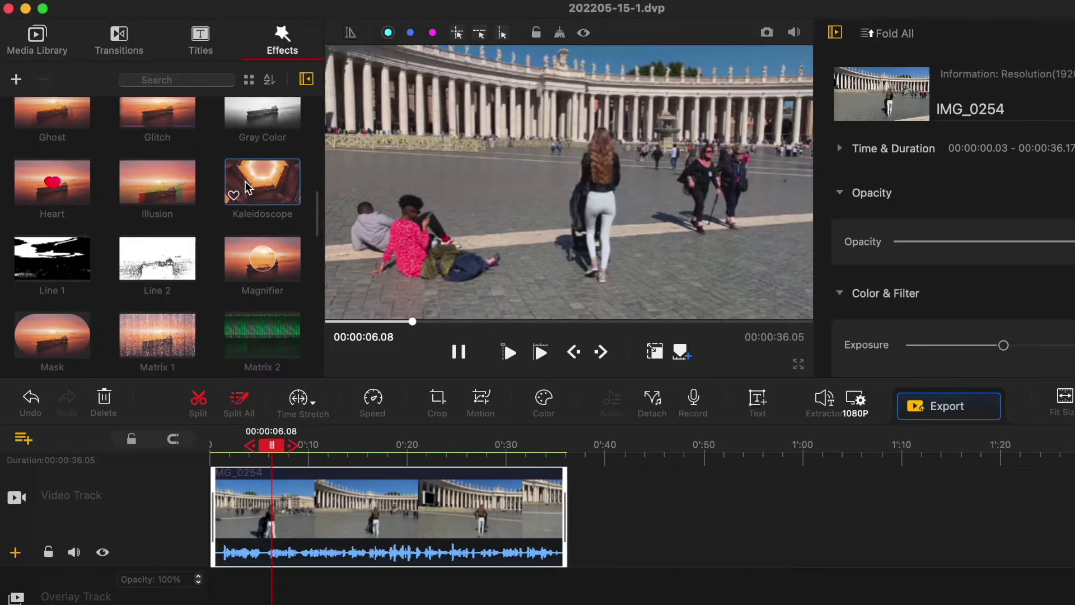
{"action": "scroll", "coordinate": [252, 168], "scroll_direction": "down", "scroll_amount": 3}
{"action": "scroll", "coordinate": [246, 187], "scroll_direction": "down", "scroll_amount": 3}
{"action": "scroll", "coordinate": [246, 187], "scroll_direction": "down", "scroll_amount": 3}
{"action": "scroll", "coordinate": [246, 187], "scroll_direction": "down", "scroll_amount": 3}
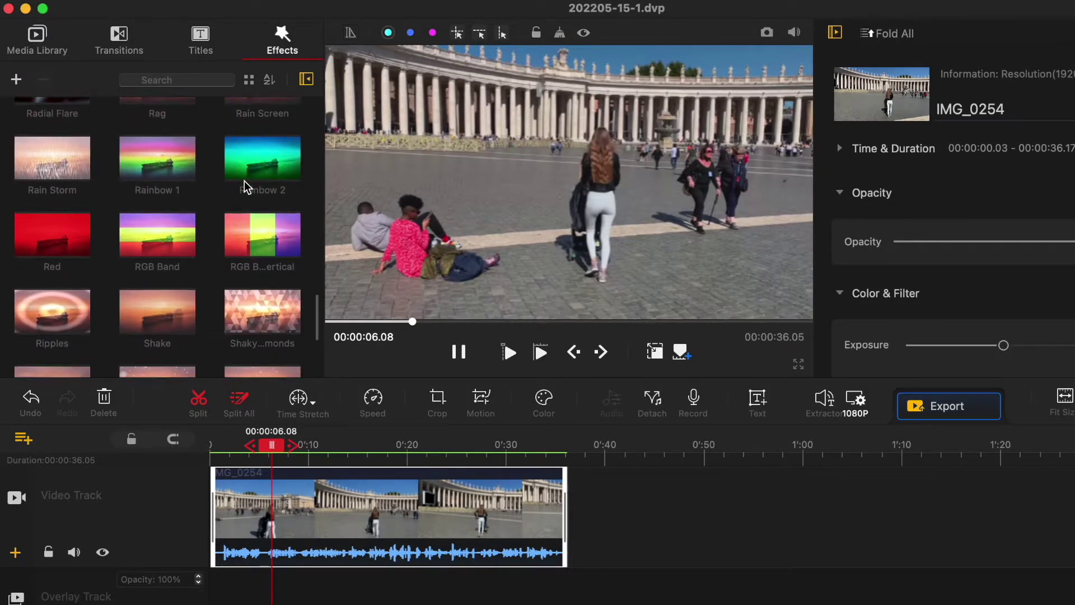
{"action": "scroll", "coordinate": [245, 187], "scroll_direction": "down", "scroll_amount": 3}
{"action": "scroll", "coordinate": [245, 186], "scroll_direction": "down", "scroll_amount": 2}
{"action": "scroll", "coordinate": [258, 289], "scroll_direction": "up", "scroll_amount": 5}
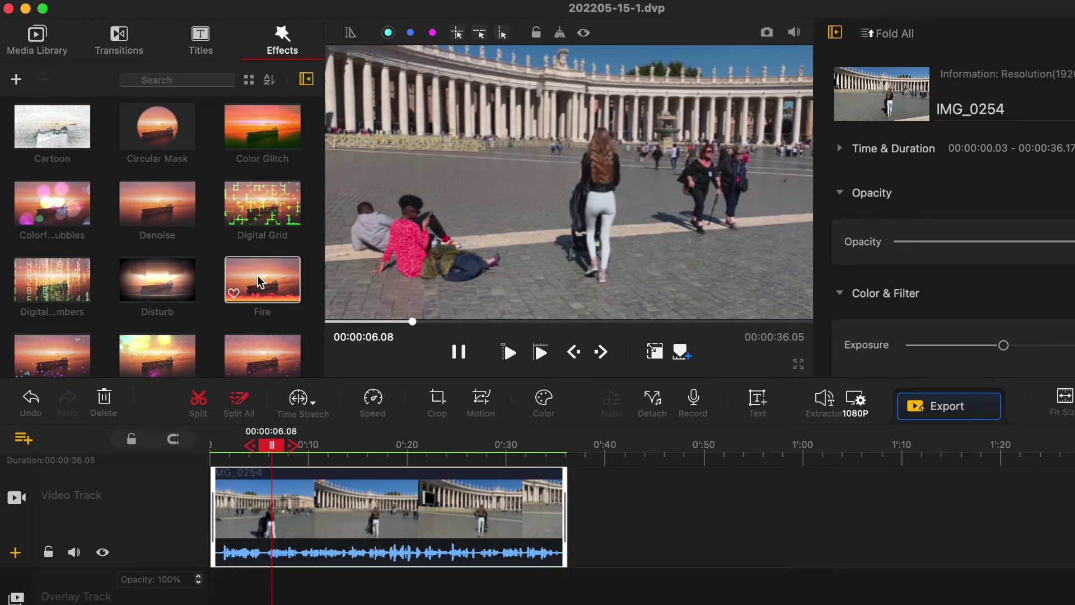
Drop the Fire effect onto the Effect Track and shift it to start at 0:10
{"action": "mouse_move", "coordinate": [263, 335]}
{"action": "left_mouse_down"}
{"action": "mouse_move", "coordinate": [288, 540]}
{"action": "mouse_move", "coordinate": [565, 569]}
{"action": "left_mouse_up"}
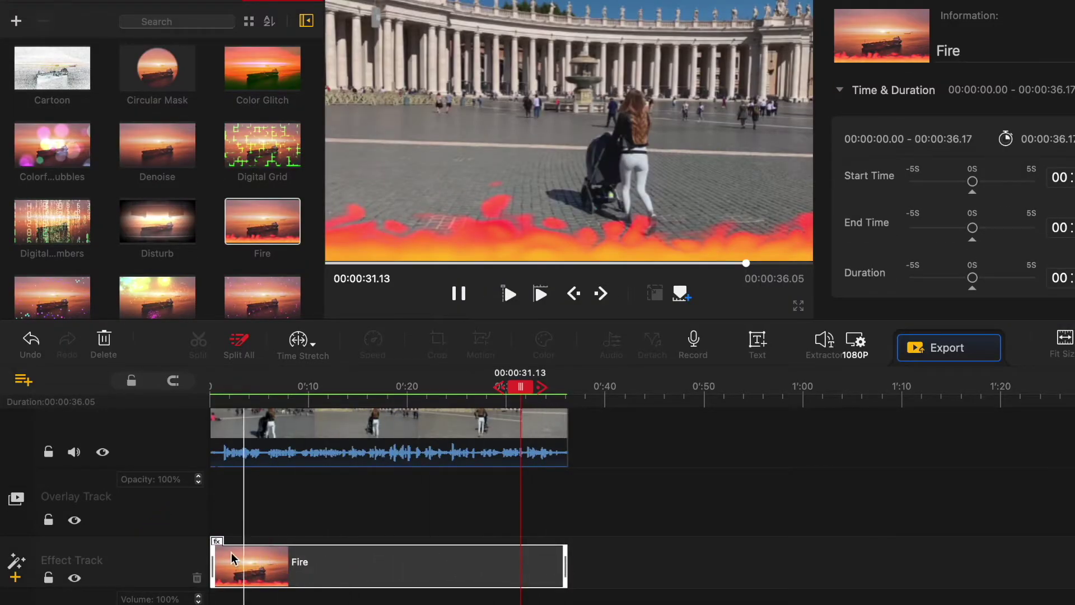
{"action": "left_click_drag", "start_coordinate": [348, 561], "coordinate": [449, 557]}
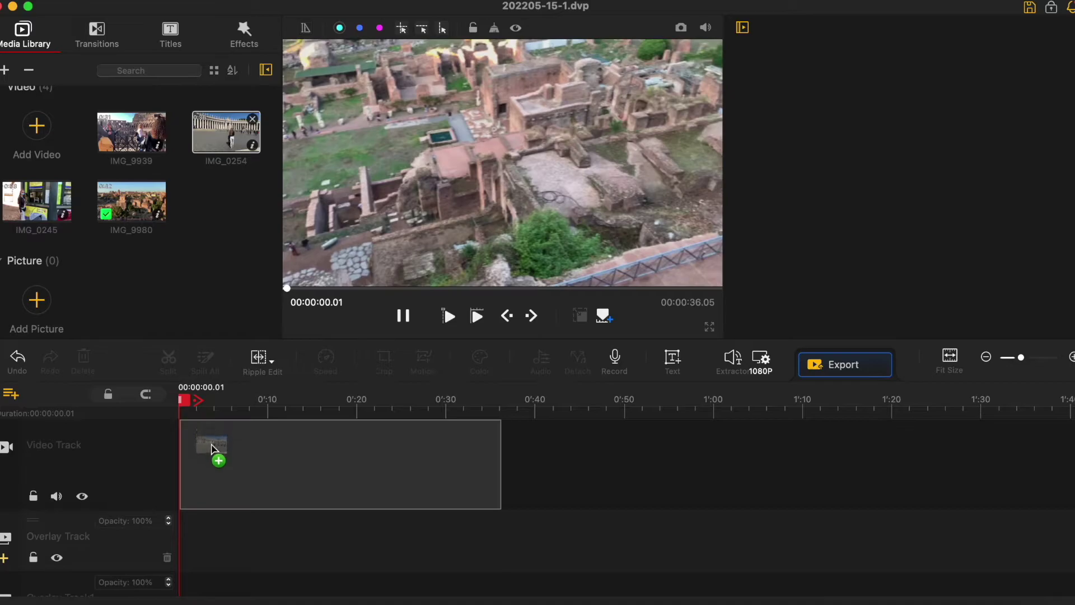
Add IMG_0254 to the Video Track and IMG_9939 as an overlay trimmed to about 11 seconds
{"action": "left_click_drag", "start_coordinate": [213, 420], "coordinate": [211, 445]}
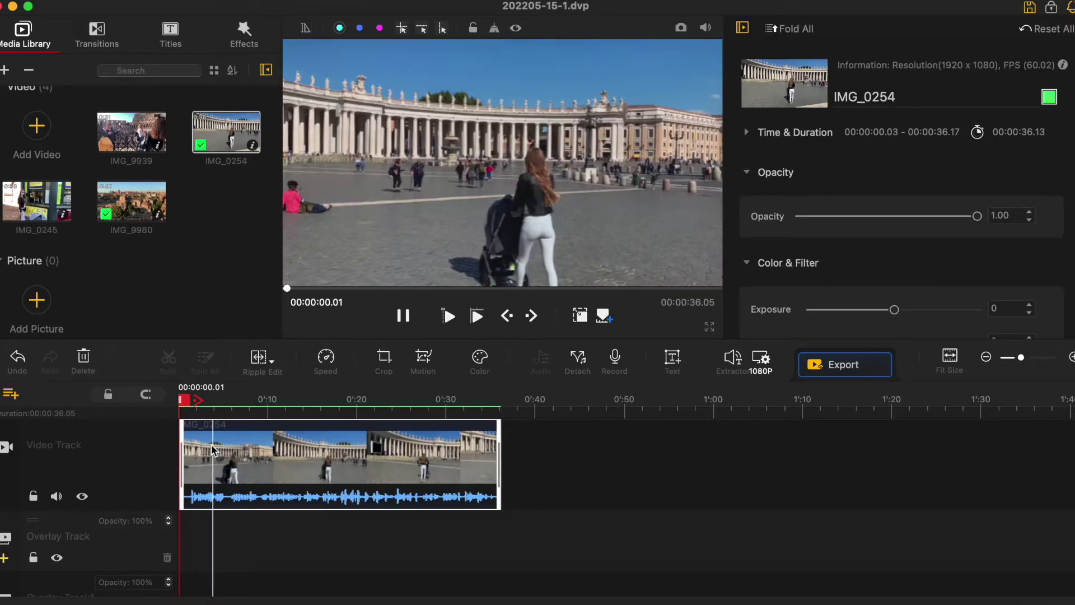
{"action": "left_click_drag", "start_coordinate": [130, 130], "coordinate": [256, 538]}
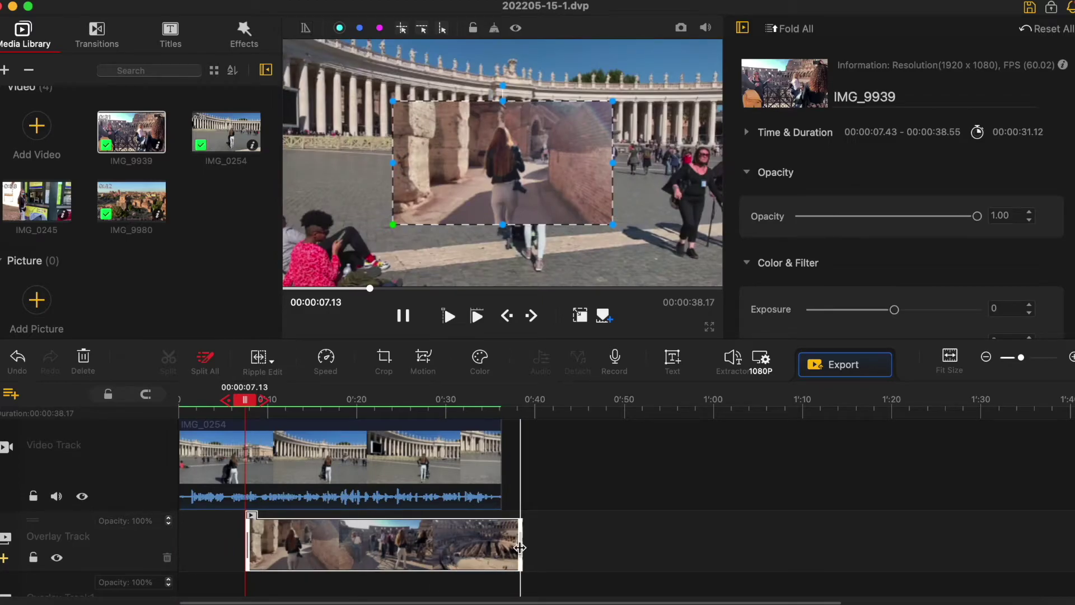
{"action": "left_click_drag", "start_coordinate": [520, 547], "coordinate": [344, 541]}
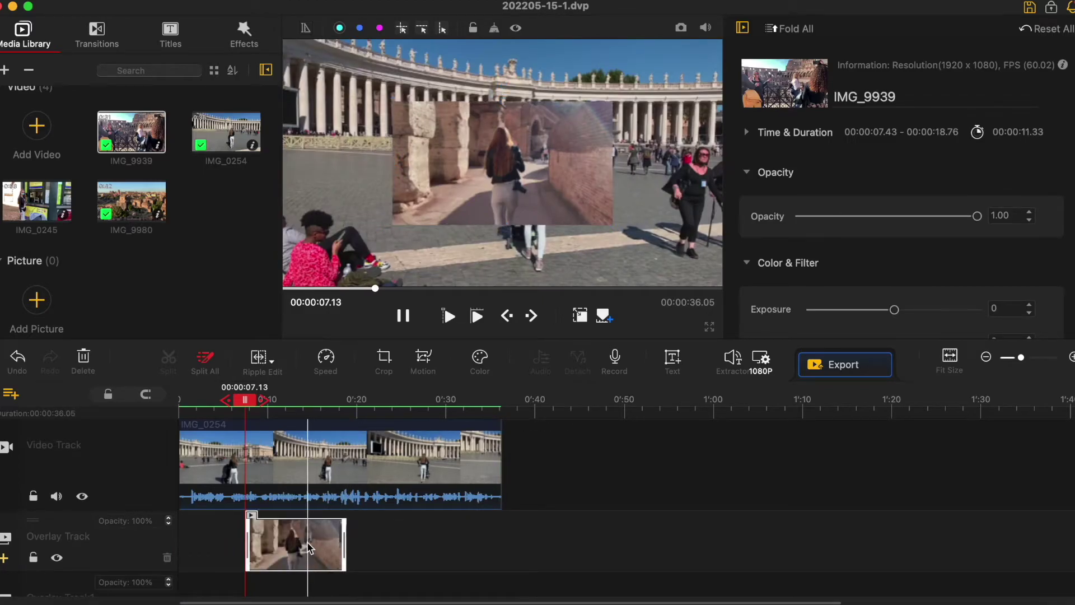
{"action": "left_click", "coordinate": [308, 546]}
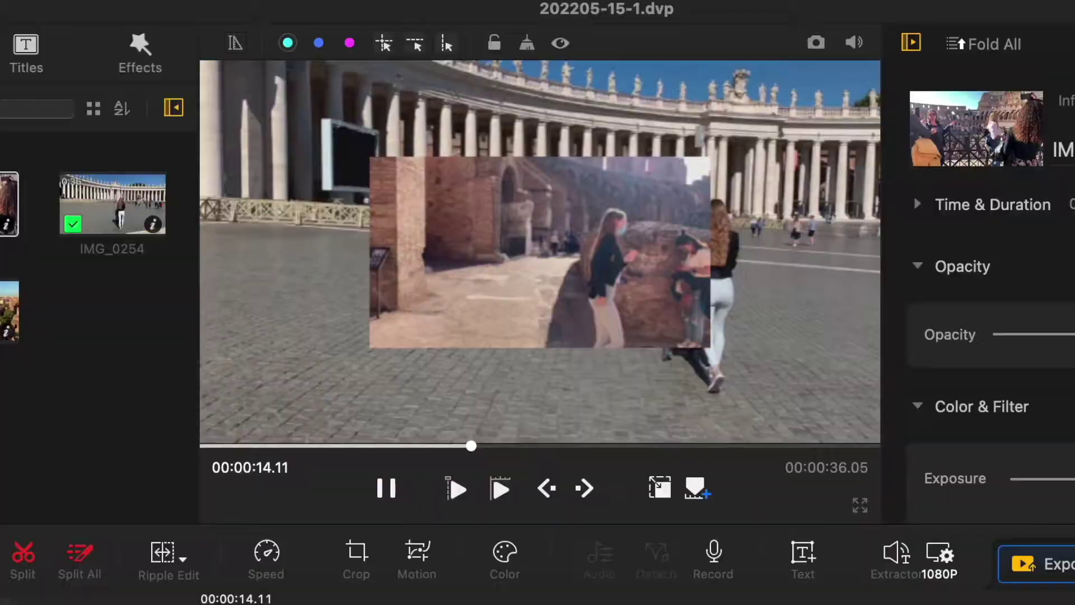
Shrink the IMG_9939 overlay picture and move it to the upper left of the frame
{"action": "left_click", "coordinate": [506, 297]}
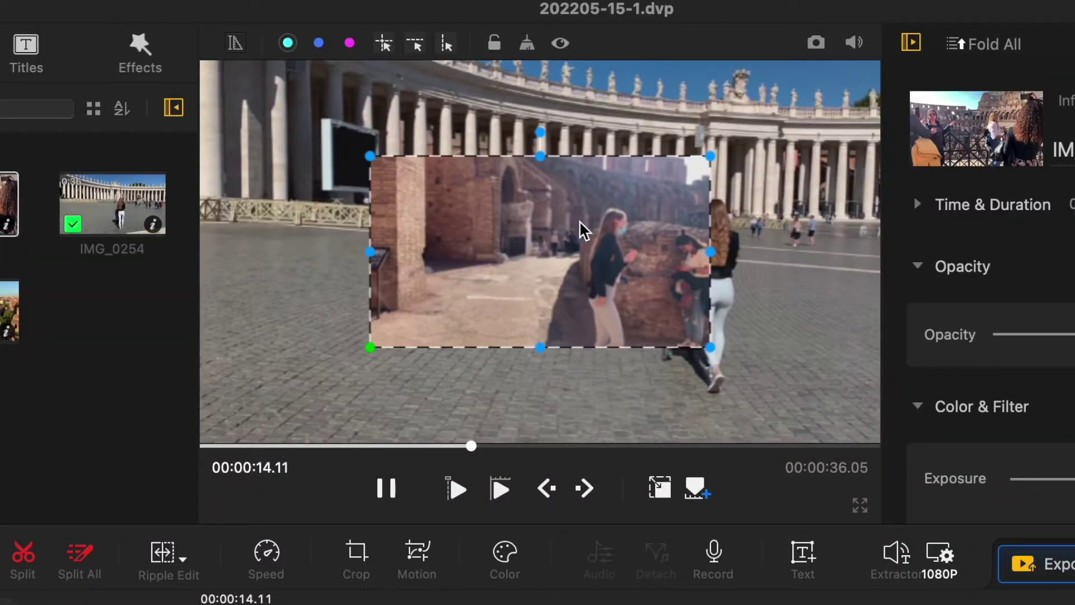
{"action": "left_click_drag", "start_coordinate": [711, 157], "coordinate": [880, 81]}
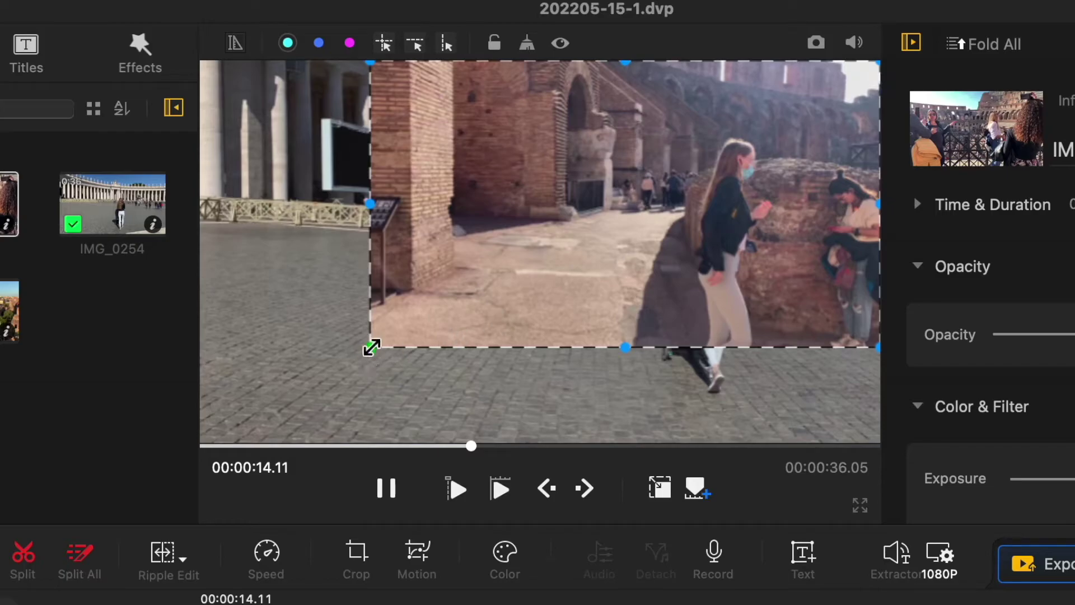
{"action": "mouse_move", "coordinate": [371, 348]}
{"action": "left_mouse_down"}
{"action": "mouse_move", "coordinate": [585, 219]}
{"action": "mouse_move", "coordinate": [616, 212]}
{"action": "left_mouse_up"}
{"action": "mouse_move", "coordinate": [710, 146]}
{"action": "left_mouse_down"}
{"action": "mouse_move", "coordinate": [372, 205]}
{"action": "mouse_move", "coordinate": [348, 241]}
{"action": "mouse_move", "coordinate": [348, 278]}
{"action": "left_mouse_up"}
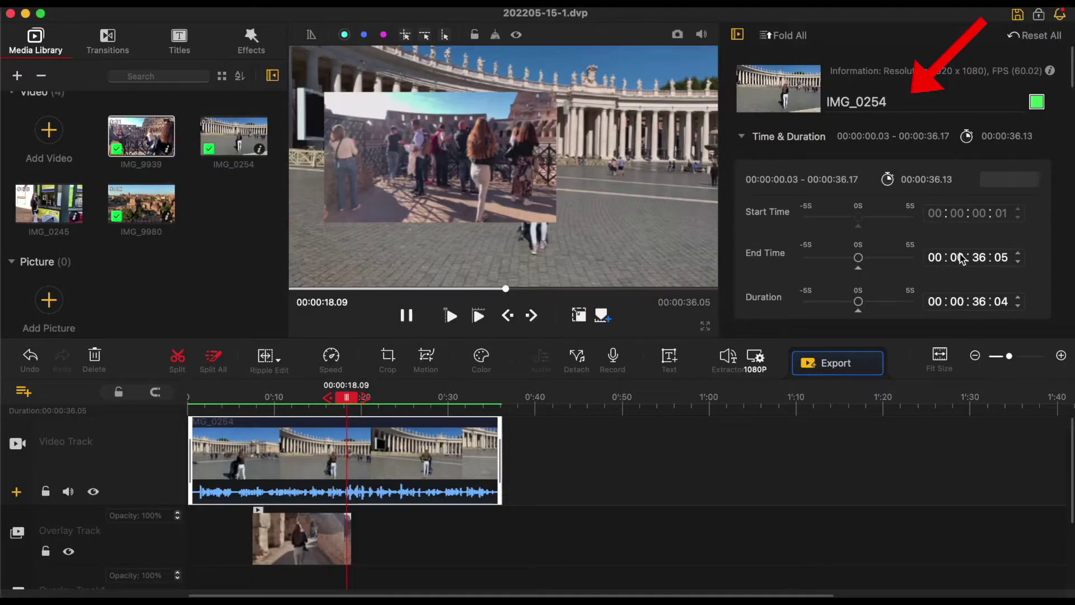
{"action": "scroll", "coordinate": [962, 258], "scroll_direction": "down", "scroll_amount": 1}
{"action": "scroll", "coordinate": [962, 258], "scroll_direction": "down", "scroll_amount": 2}
{"action": "scroll", "coordinate": [962, 258], "scroll_direction": "down", "scroll_amount": 2}
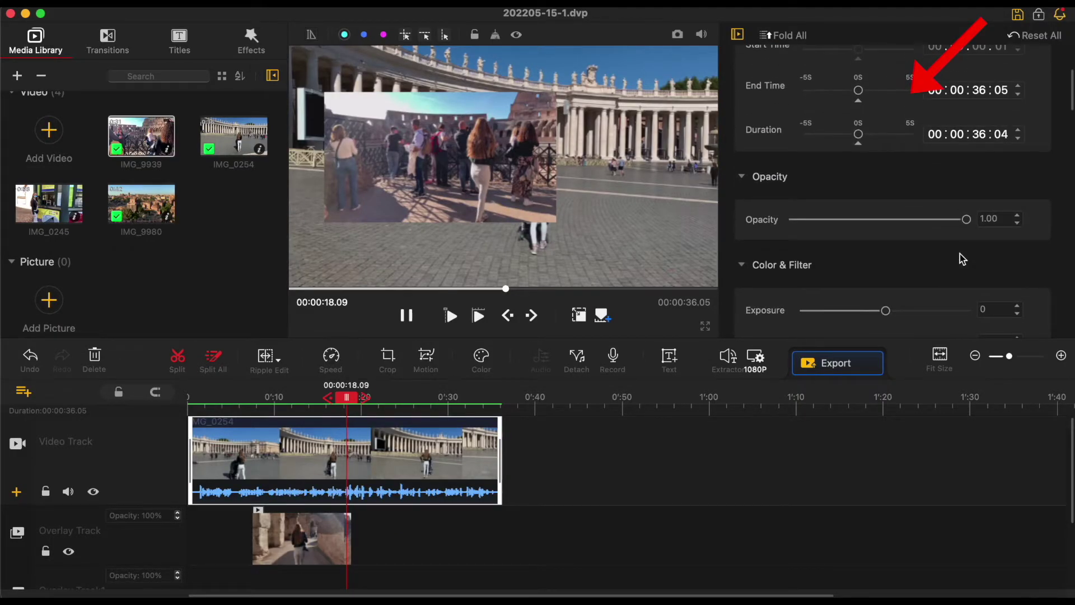
Lower IMG_0254's exposure, set contrast 66 and rotation 144°, try Reverse Play, and choose Custom speed
{"action": "left_click_drag", "start_coordinate": [966, 222], "coordinate": [882, 222]}
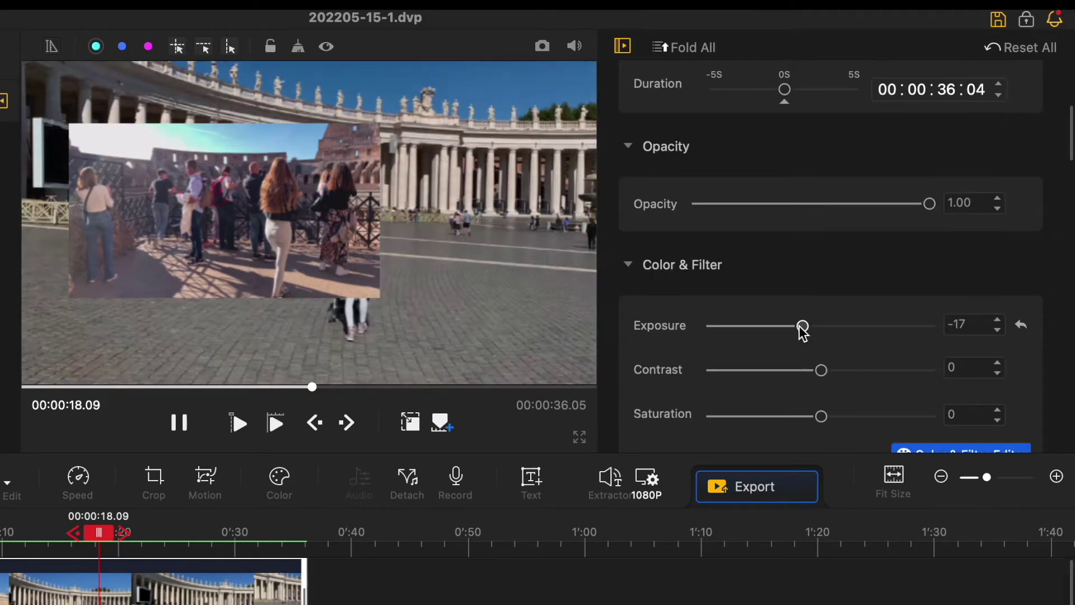
{"action": "left_click_drag", "start_coordinate": [799, 327], "coordinate": [852, 328]}
{"action": "left_click_drag", "start_coordinate": [786, 305], "coordinate": [812, 311]}
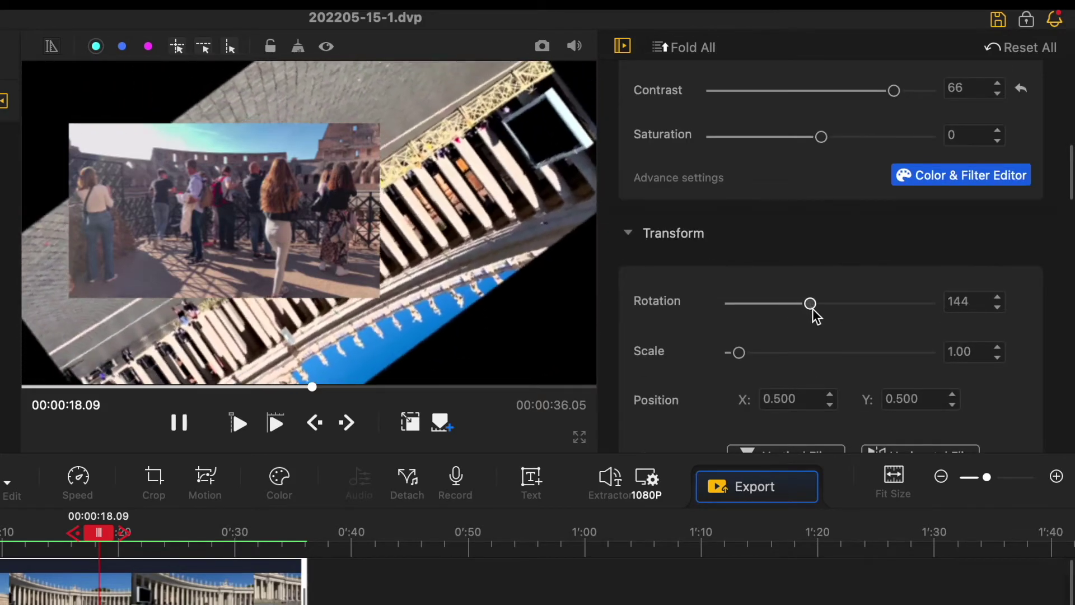
{"action": "left_click", "coordinate": [640, 257]}
{"action": "scroll", "coordinate": [840, 253], "scroll_direction": "down", "scroll_amount": 4}
{"action": "left_click", "coordinate": [1012, 248]}
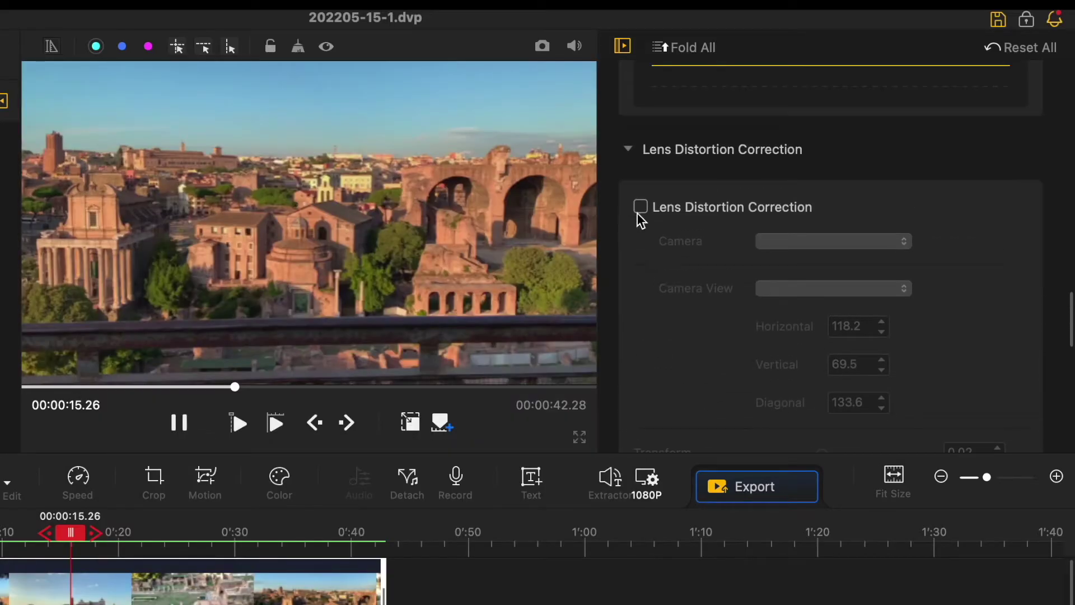
Enable Lens Distortion Correction for GOPRO HERO 10, Narrow view, and adjust its transform amount
{"action": "left_click", "coordinate": [640, 207]}
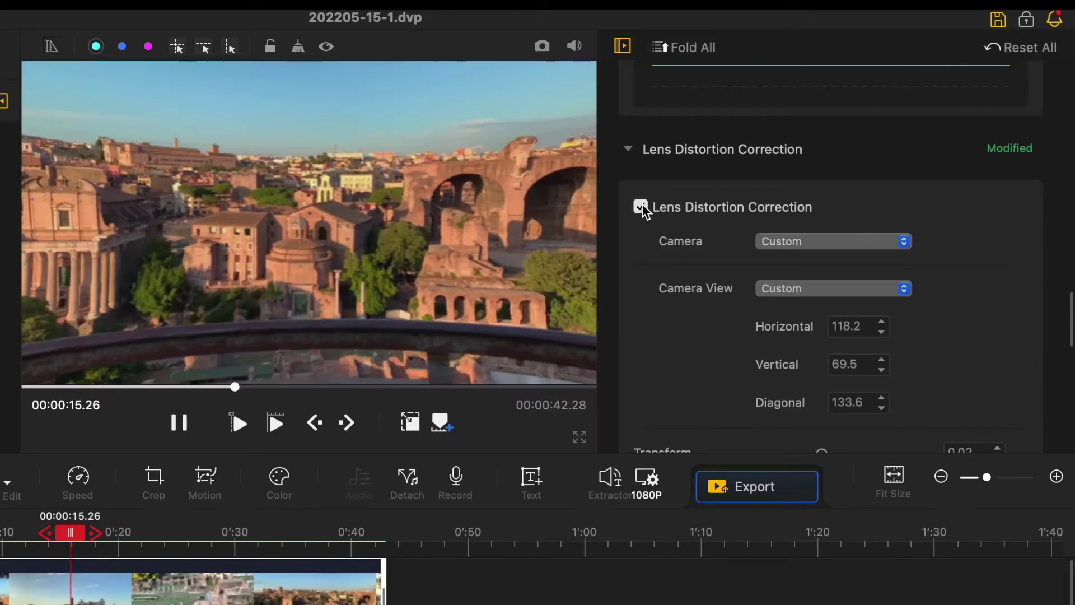
{"action": "left_click", "coordinate": [773, 241]}
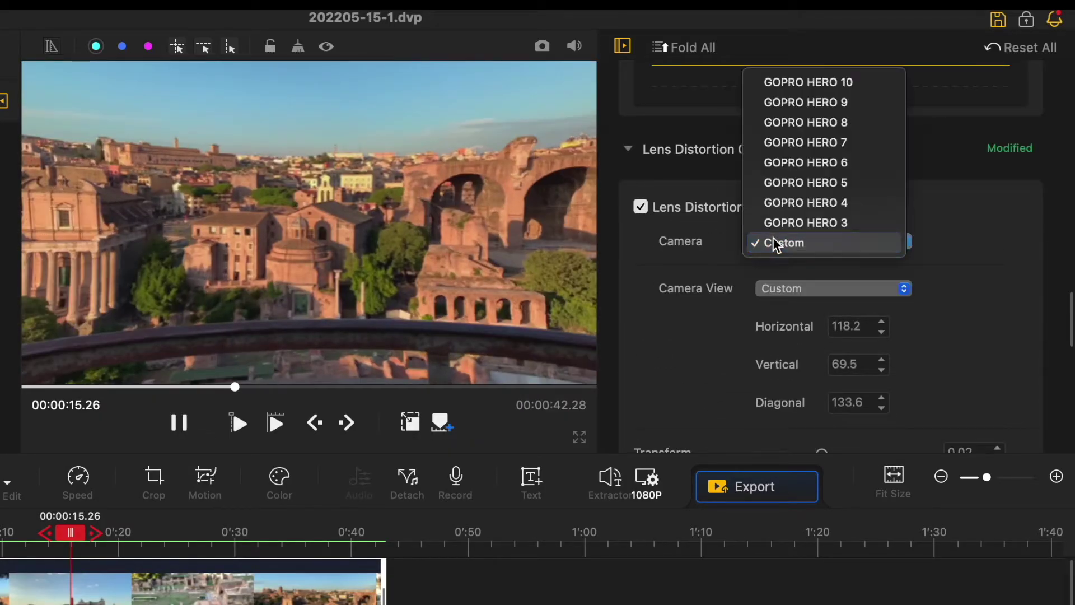
{"action": "left_click", "coordinate": [781, 84]}
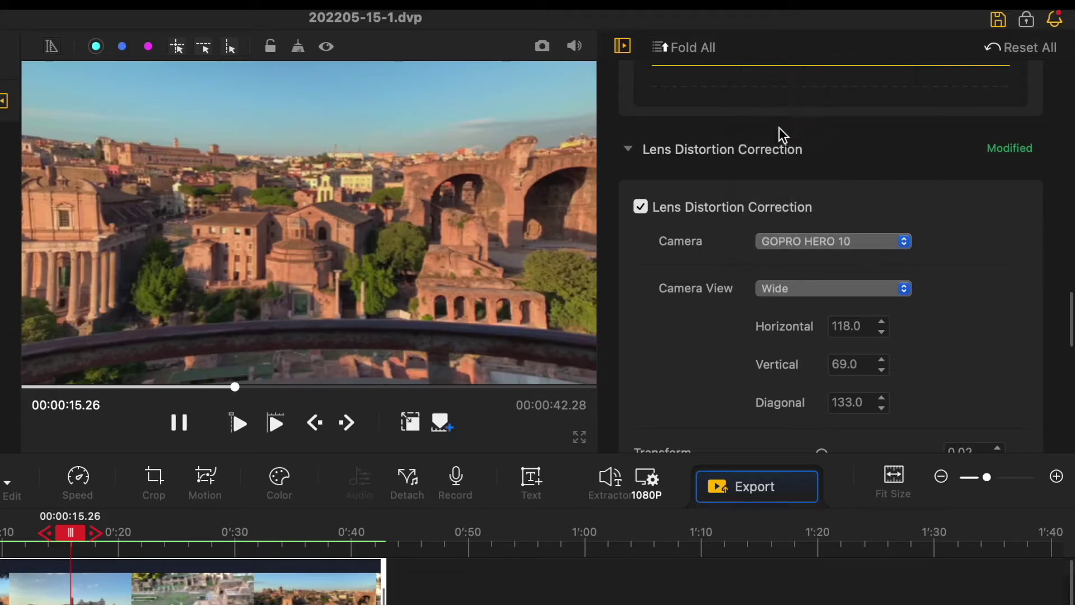
{"action": "left_click", "coordinate": [774, 287]}
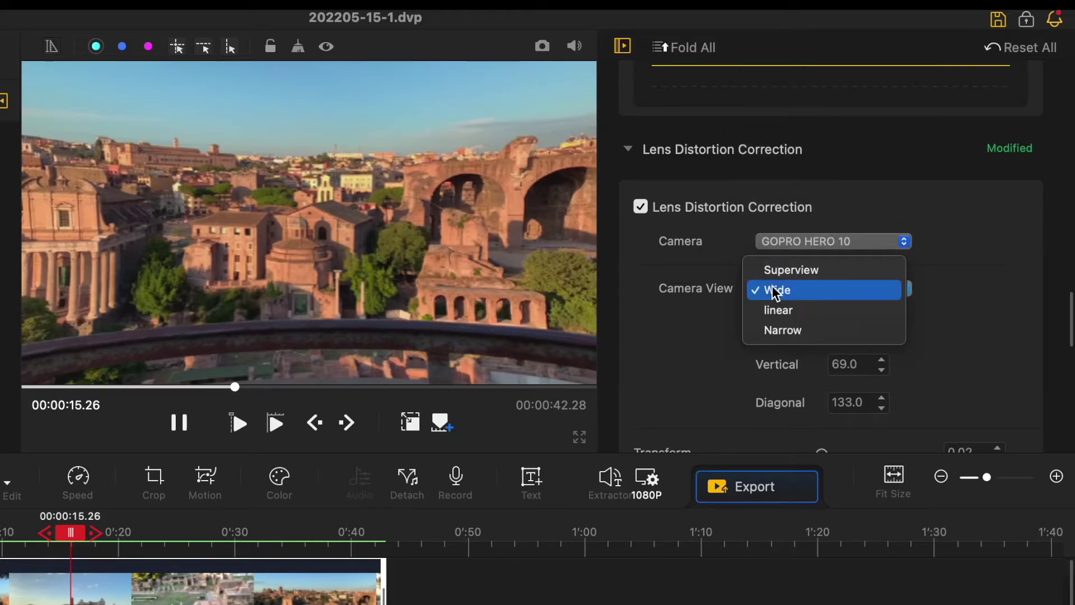
{"action": "left_click", "coordinate": [780, 329]}
{"action": "scroll", "coordinate": [834, 367], "scroll_direction": "down", "scroll_amount": 2}
{"action": "mouse_move", "coordinate": [834, 368]}
{"action": "left_mouse_down"}
{"action": "mouse_move", "coordinate": [965, 365]}
{"action": "mouse_move", "coordinate": [683, 391]}
{"action": "mouse_move", "coordinate": [737, 367]}
{"action": "mouse_move", "coordinate": [932, 365]}
{"action": "mouse_move", "coordinate": [787, 412]}
{"action": "left_mouse_up"}
{"action": "scroll", "coordinate": [788, 412], "scroll_direction": "down", "scroll_amount": 3}
Toggle image blurring on then off, and try the Man, Woman and Child voice presets
{"action": "left_click", "coordinate": [640, 290]}
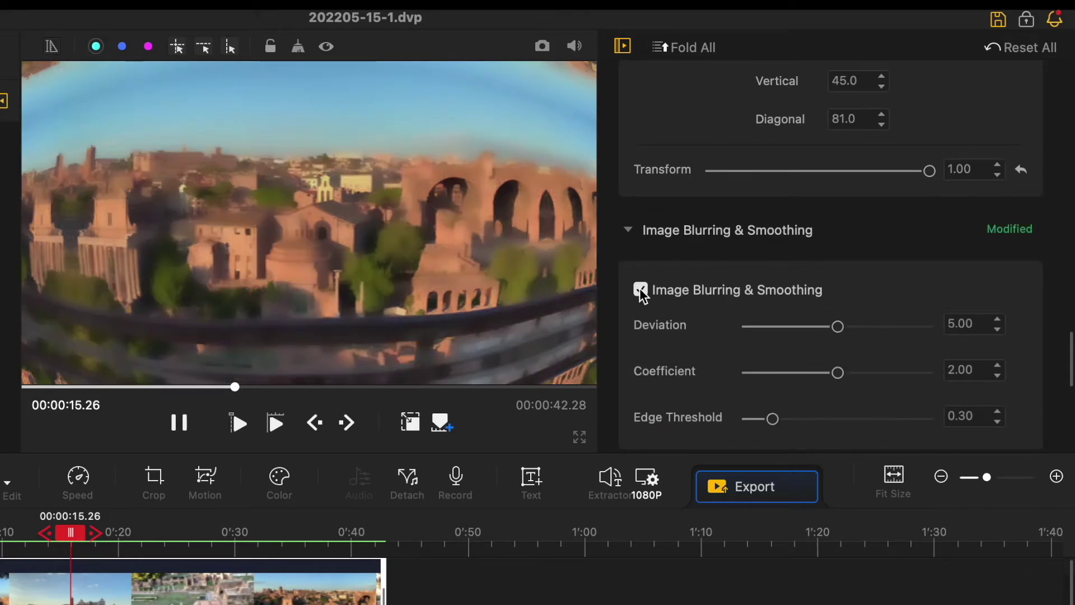
{"action": "left_click", "coordinate": [641, 289]}
{"action": "scroll", "coordinate": [640, 292], "scroll_direction": "down", "scroll_amount": 5}
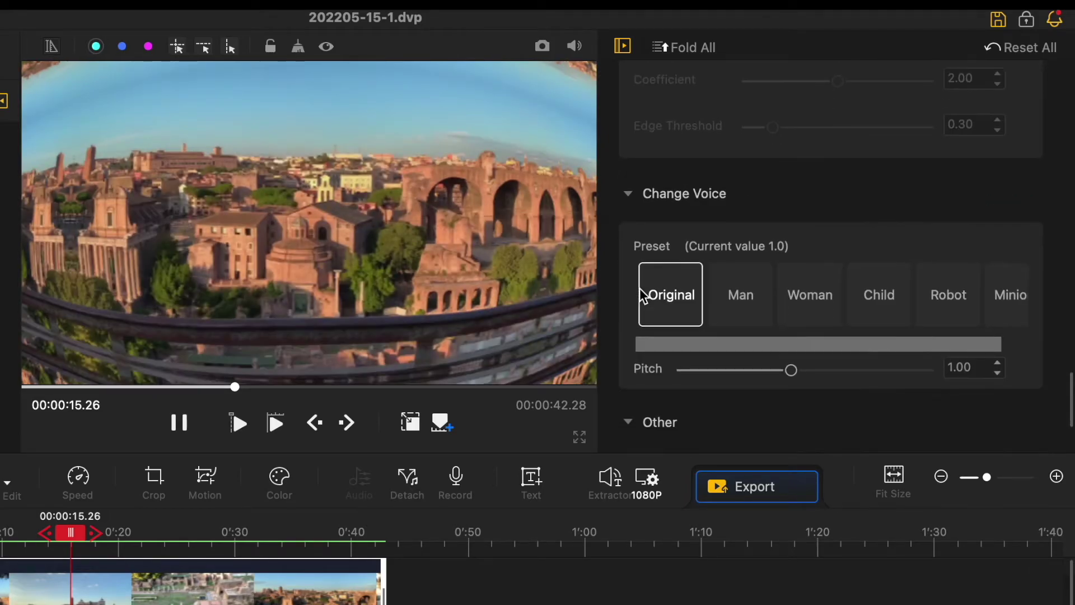
{"action": "left_click", "coordinate": [744, 299]}
{"action": "left_click", "coordinate": [807, 303]}
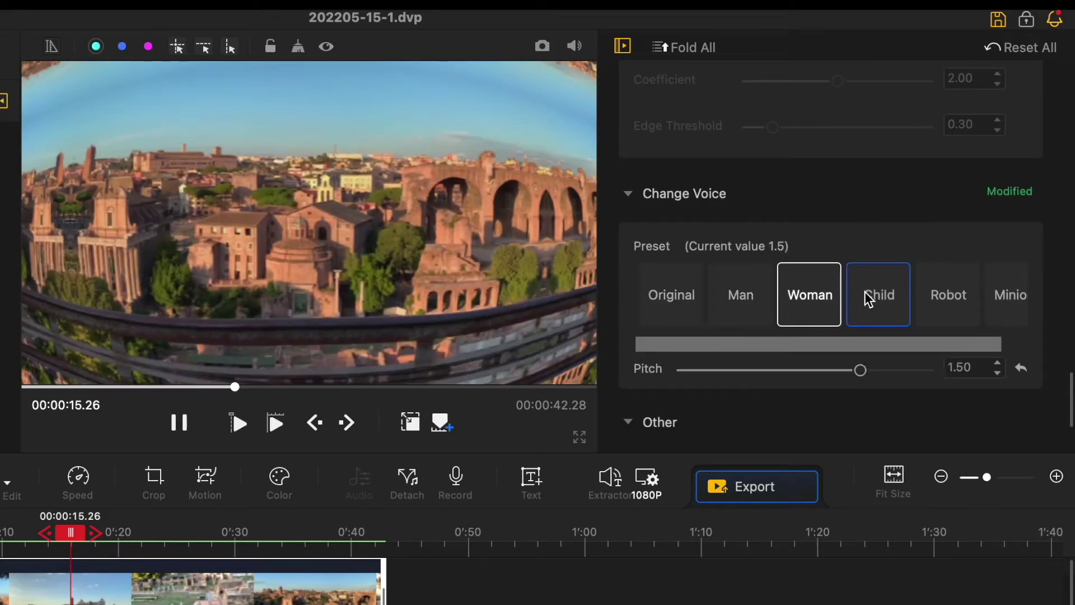
{"action": "left_click", "coordinate": [874, 296]}
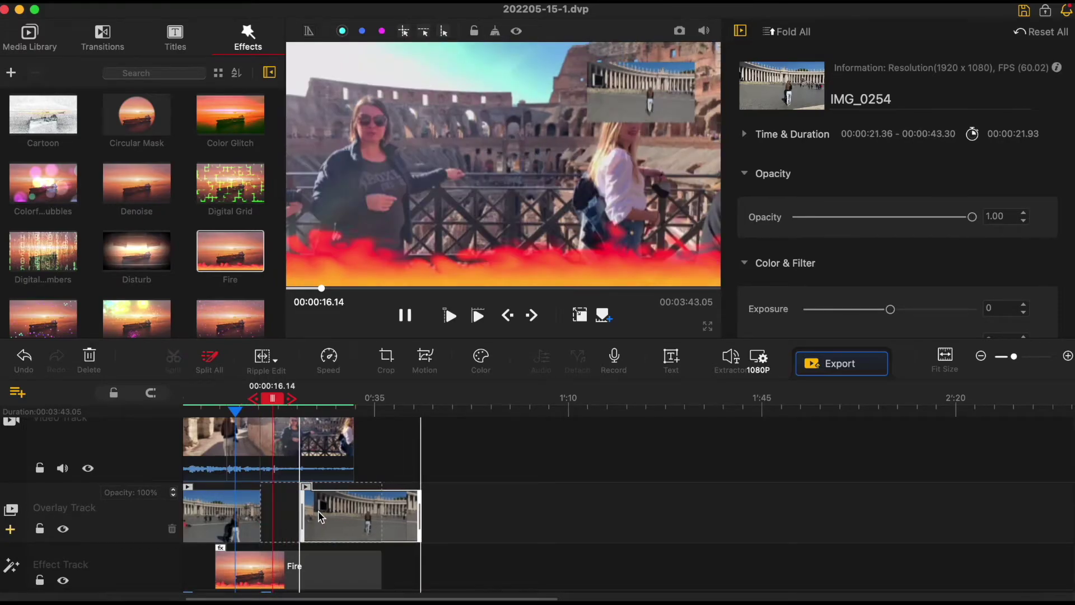
Nudge the second overlay clip later, delete two middle video clips, and open the Speed editor
{"action": "left_click_drag", "start_coordinate": [283, 515], "coordinate": [296, 514]}
{"action": "scroll", "coordinate": [296, 514], "scroll_direction": "down", "scroll_amount": 2}
{"action": "left_click", "coordinate": [294, 563]}
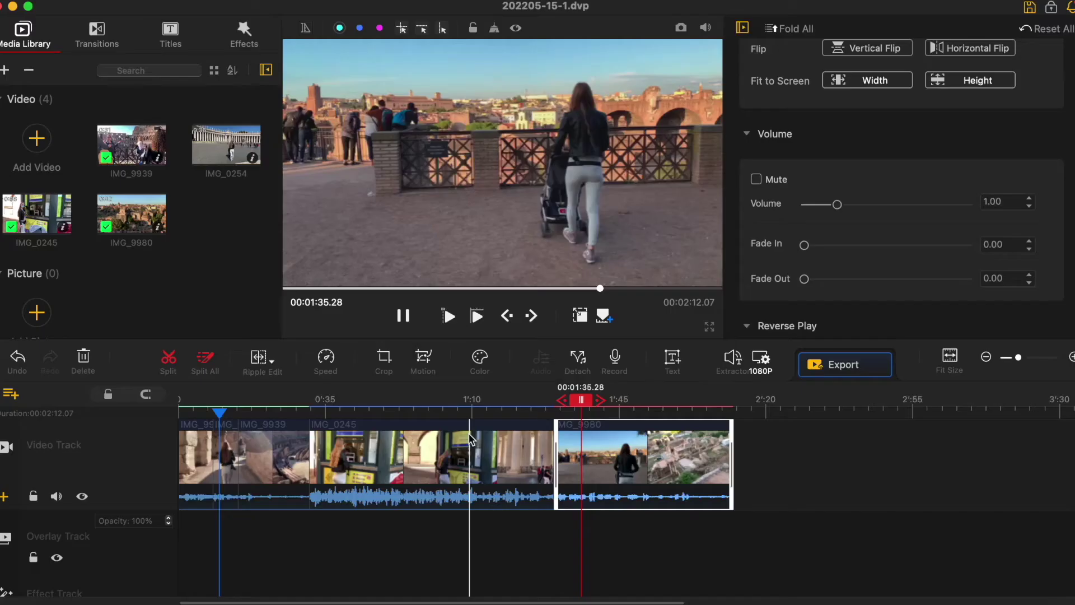
{"action": "left_click", "coordinate": [469, 445]}
{"action": "key", "text": "Delete"}
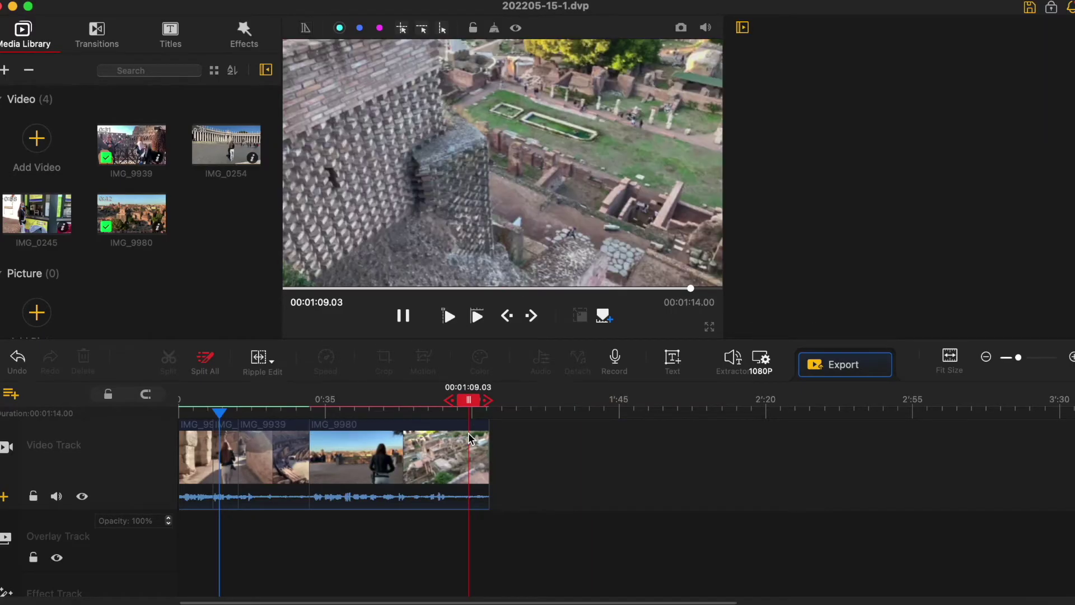
{"action": "left_click", "coordinate": [257, 467]}
{"action": "key", "text": "Delete"}
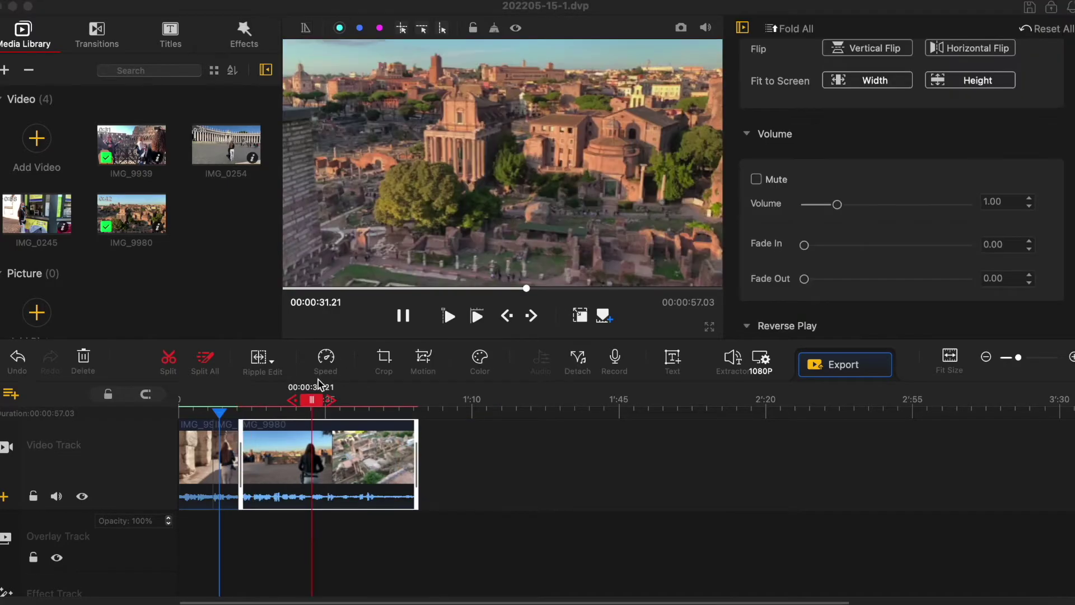
{"action": "left_click", "coordinate": [326, 360]}
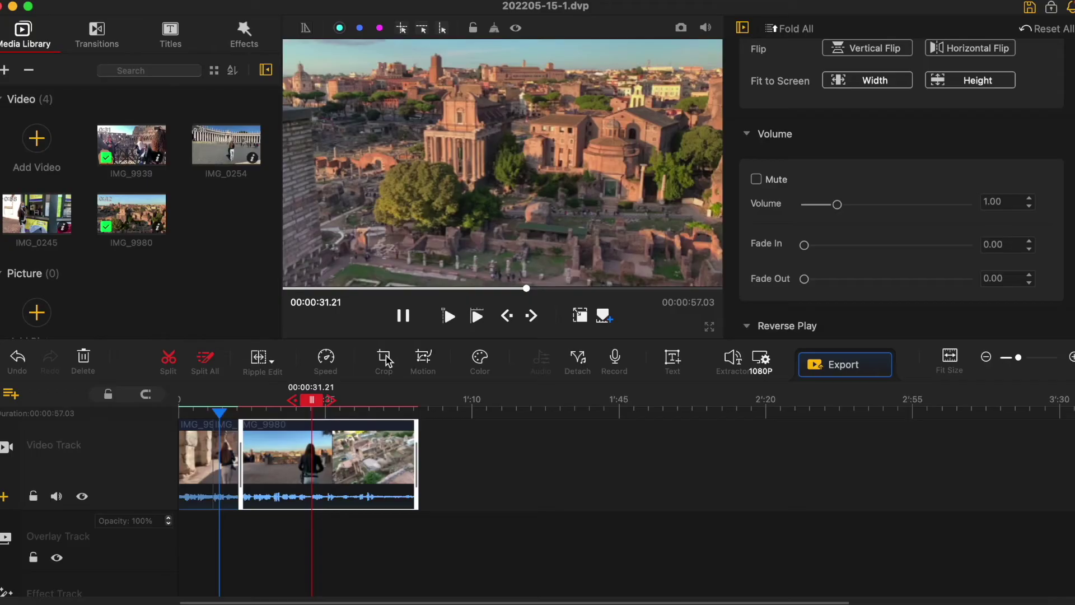
{"action": "left_click", "coordinate": [386, 358]}
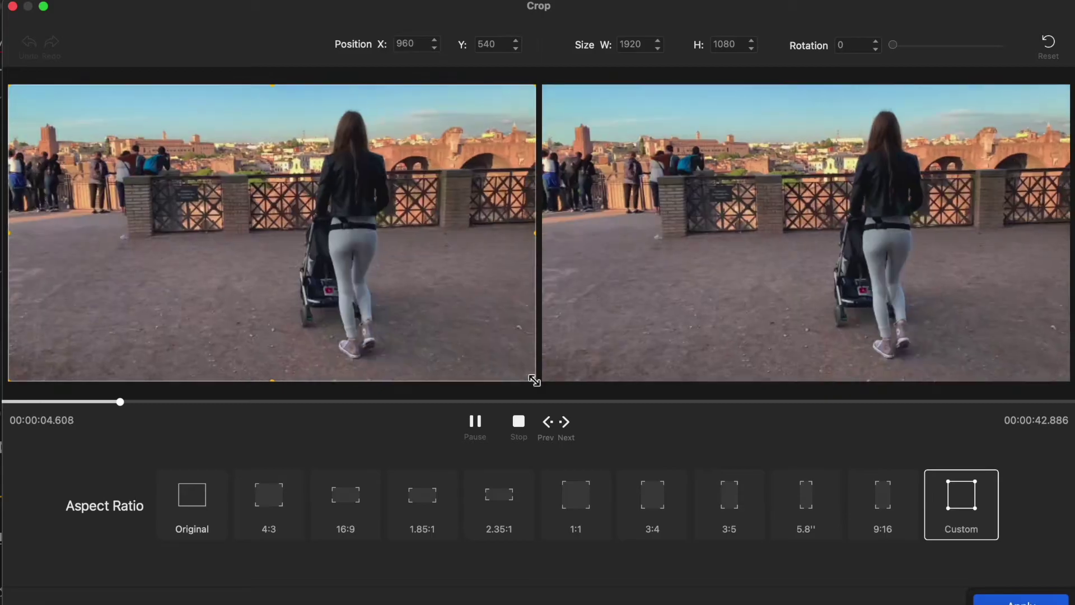
Apply a tighter crop to IMG_9980 and move its second motion keyframe's box up-right
{"action": "left_click_drag", "start_coordinate": [534, 379], "coordinate": [324, 295]}
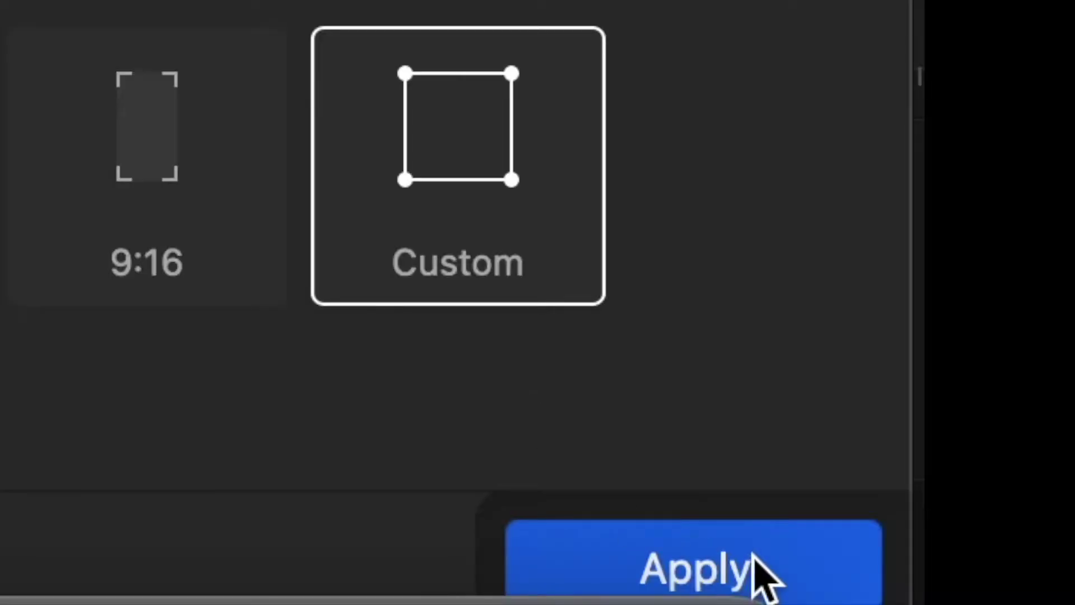
{"action": "left_click", "coordinate": [754, 556]}
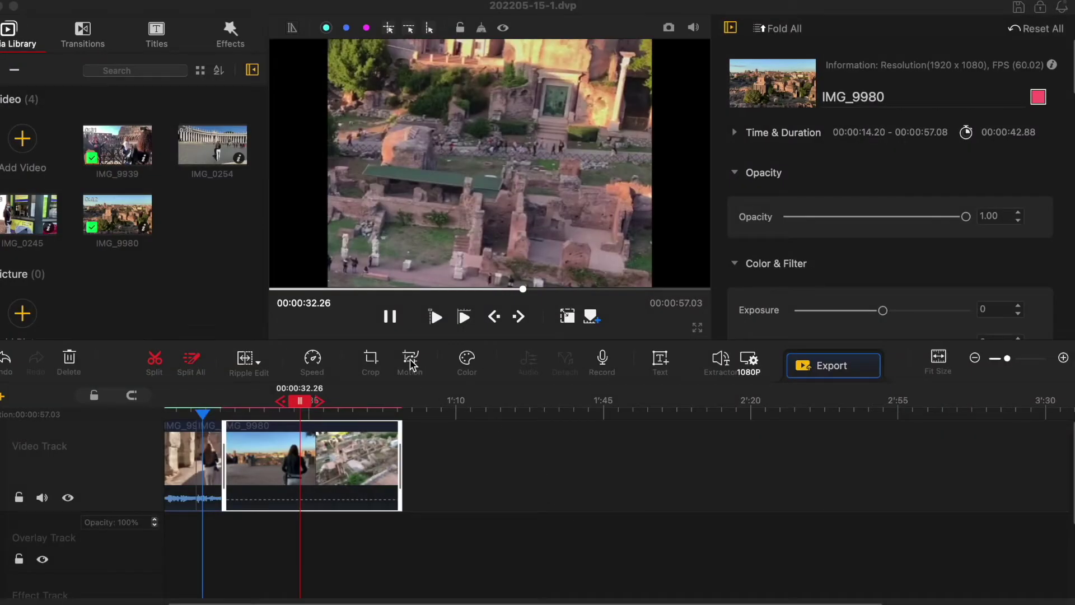
{"action": "left_click", "coordinate": [410, 363]}
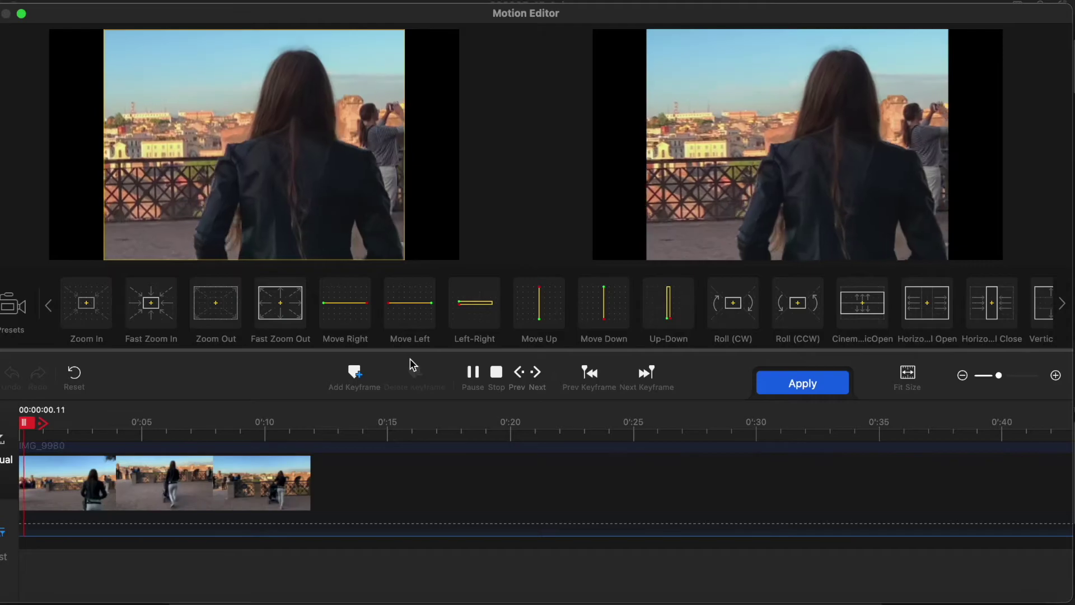
{"action": "left_click_drag", "start_coordinate": [284, 145], "coordinate": [318, 101]}
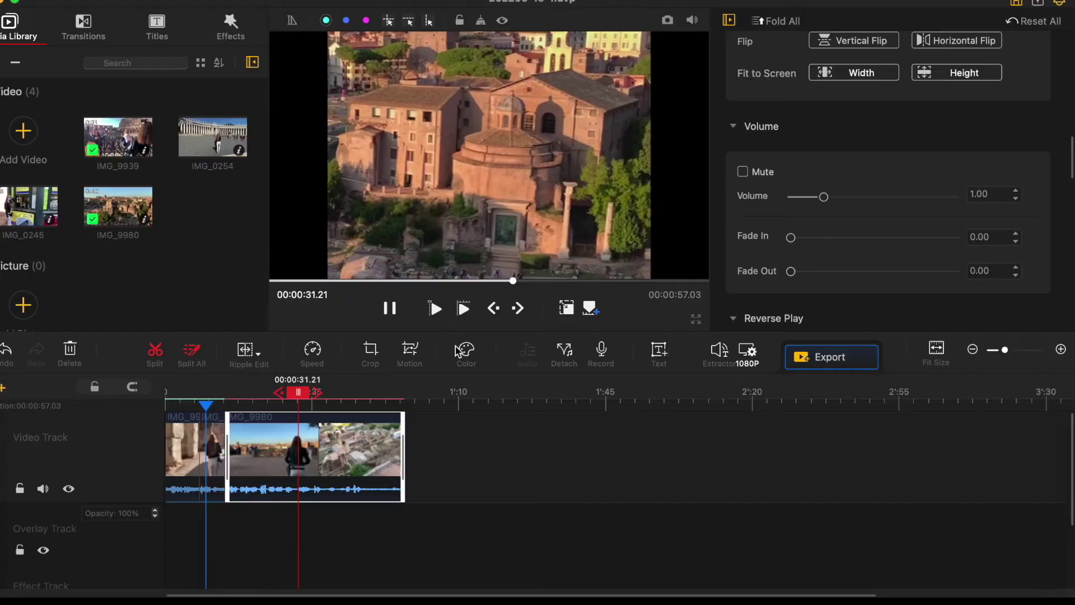
Apply the Travel3 color look with contrast -23 and detach the clip's audio
{"action": "left_click", "coordinate": [466, 353]}
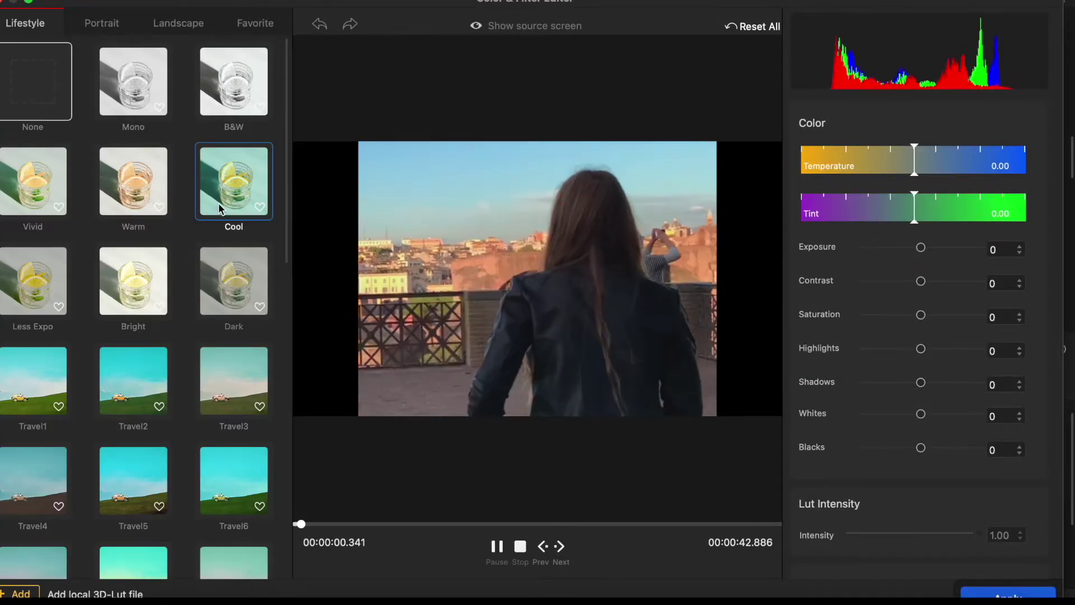
{"action": "mouse_move", "coordinate": [919, 280]}
{"action": "left_mouse_down"}
{"action": "mouse_move", "coordinate": [944, 281]}
{"action": "mouse_move", "coordinate": [908, 290]}
{"action": "left_mouse_up"}
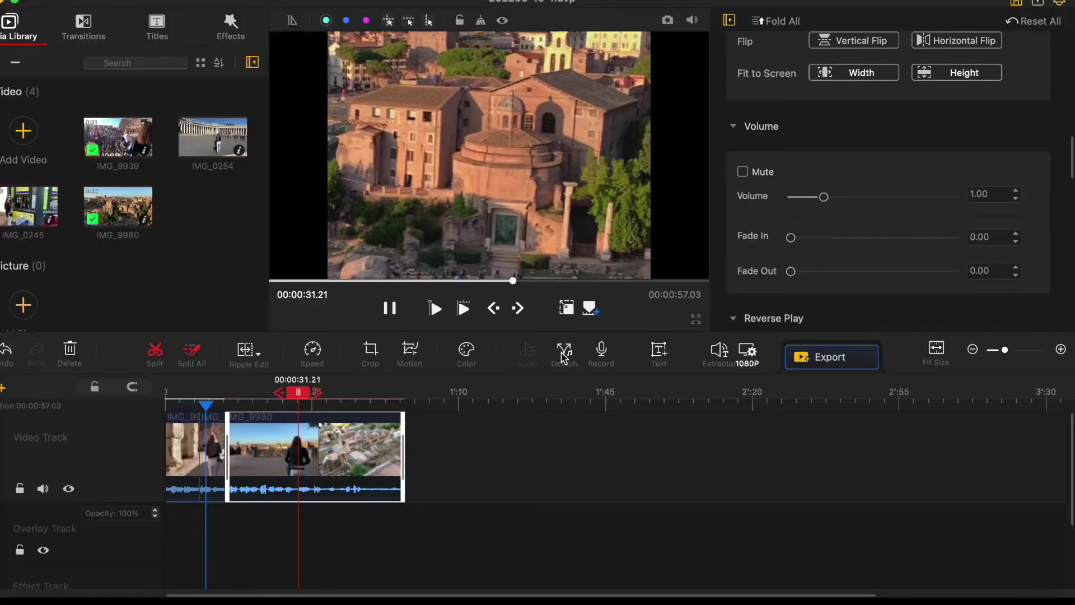
{"action": "left_click", "coordinate": [564, 353]}
{"action": "scroll", "coordinate": [265, 465], "scroll_direction": "down", "scroll_amount": 3}
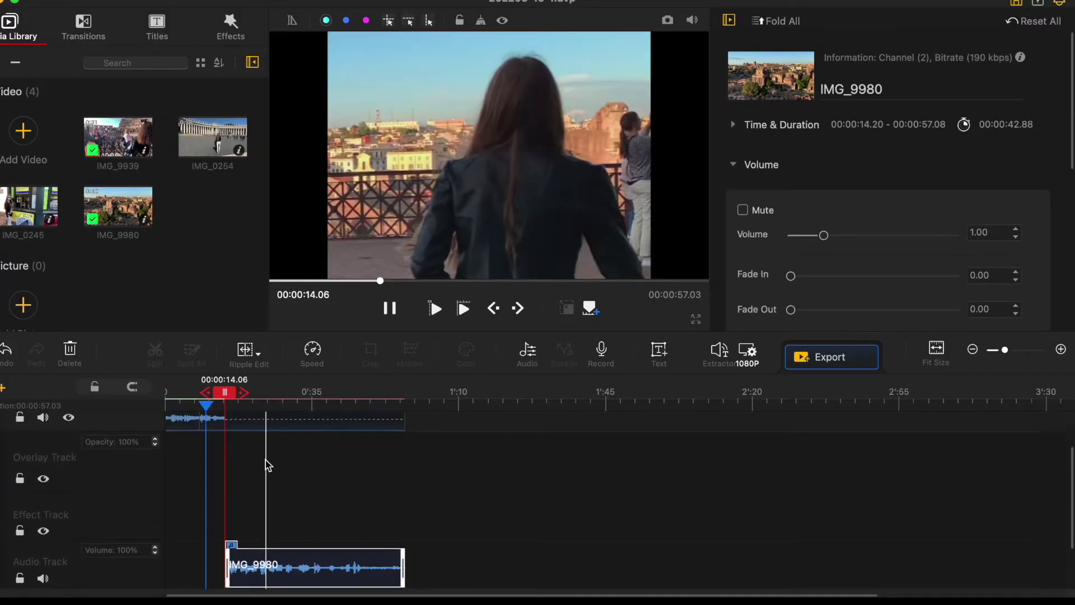
{"action": "scroll", "coordinate": [267, 469], "scroll_direction": "up", "scroll_amount": 3}
Open and dismiss the voice Record window, then open Audio To Text
{"action": "left_click", "coordinate": [603, 352]}
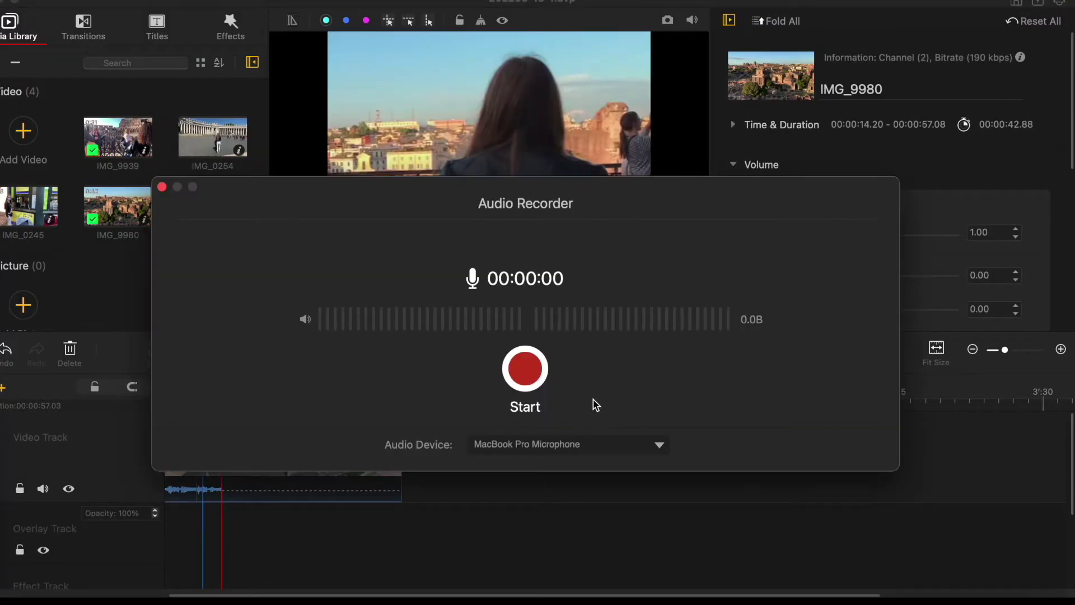
{"action": "key", "text": "Escape"}
{"action": "left_click", "coordinate": [720, 355]}
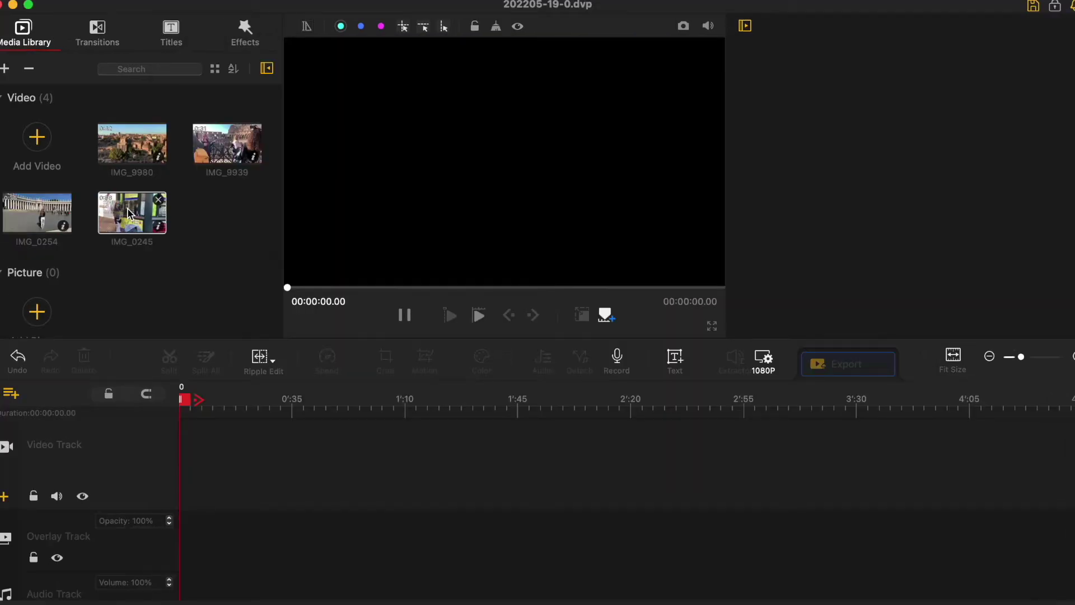
Place IMG_0245 then IMG_0254 on the video track, with Fade to White at the start
{"action": "left_click_drag", "start_coordinate": [199, 390], "coordinate": [219, 456]}
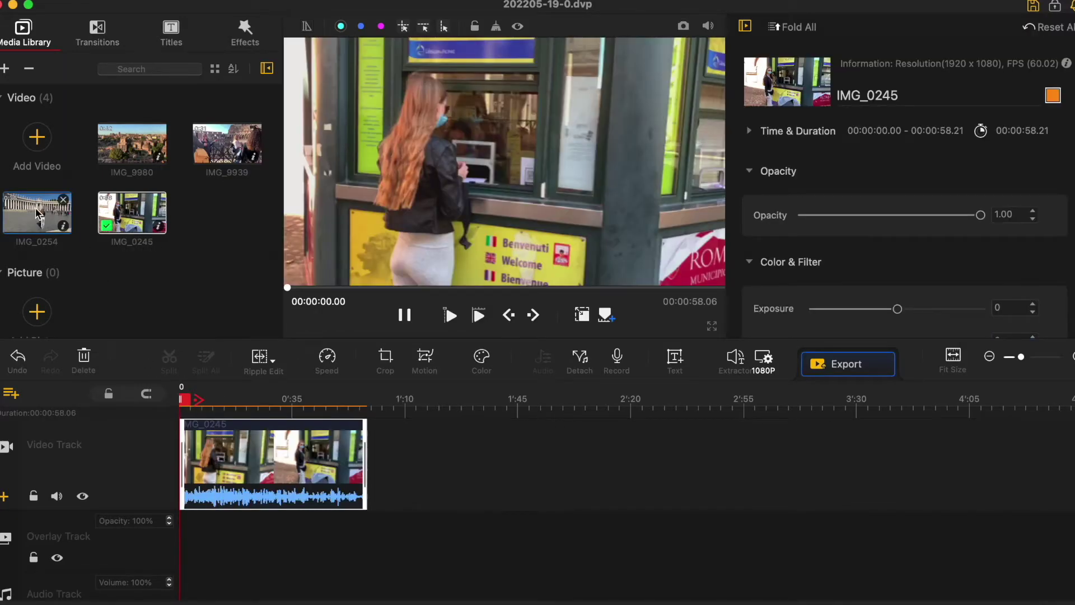
{"action": "mouse_move", "coordinate": [37, 216]}
{"action": "left_mouse_down"}
{"action": "mouse_move", "coordinate": [361, 442]}
{"action": "mouse_move", "coordinate": [404, 450]}
{"action": "left_mouse_up"}
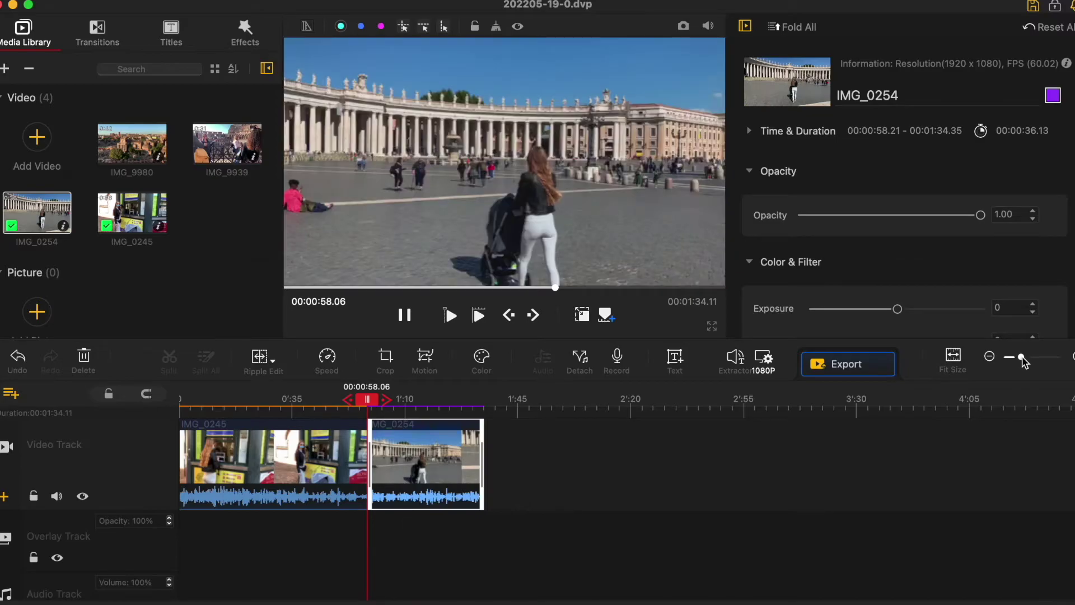
{"action": "left_click_drag", "start_coordinate": [1023, 361], "coordinate": [1025, 357]}
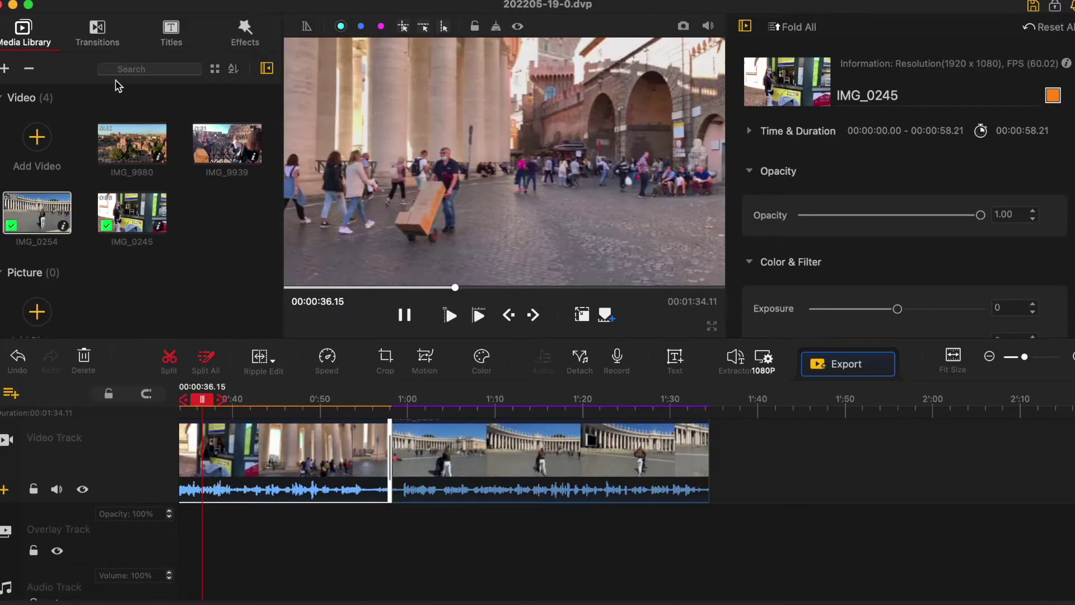
{"action": "left_click", "coordinate": [99, 34]}
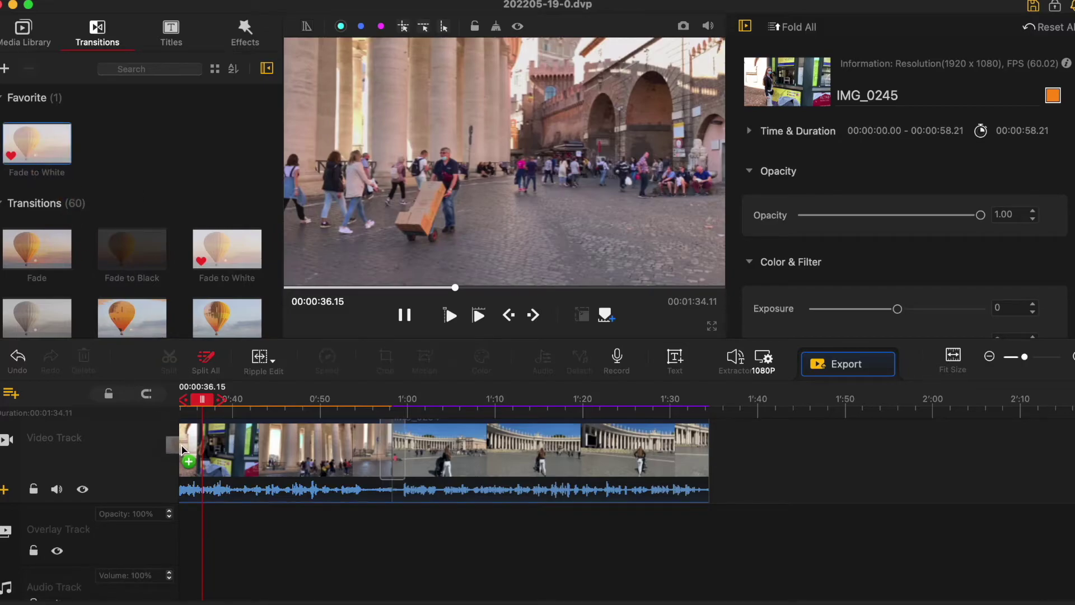
{"action": "left_click_drag", "start_coordinate": [171, 433], "coordinate": [185, 450]}
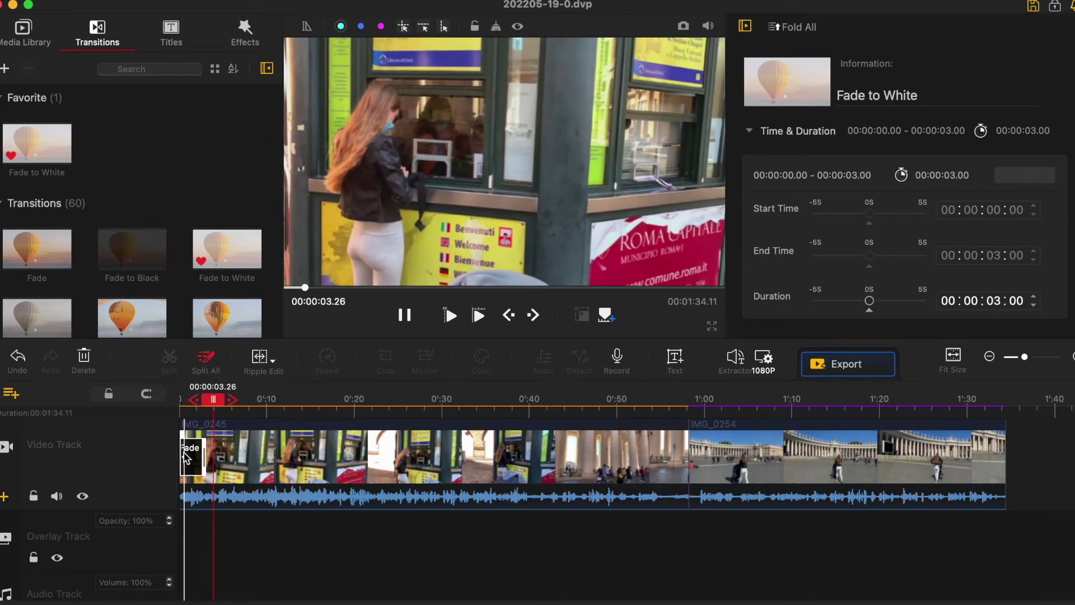
Add a Title 1 reading 'Rome' in Iowan Old Style Bold Italic, size 196
{"action": "left_click", "coordinate": [178, 32]}
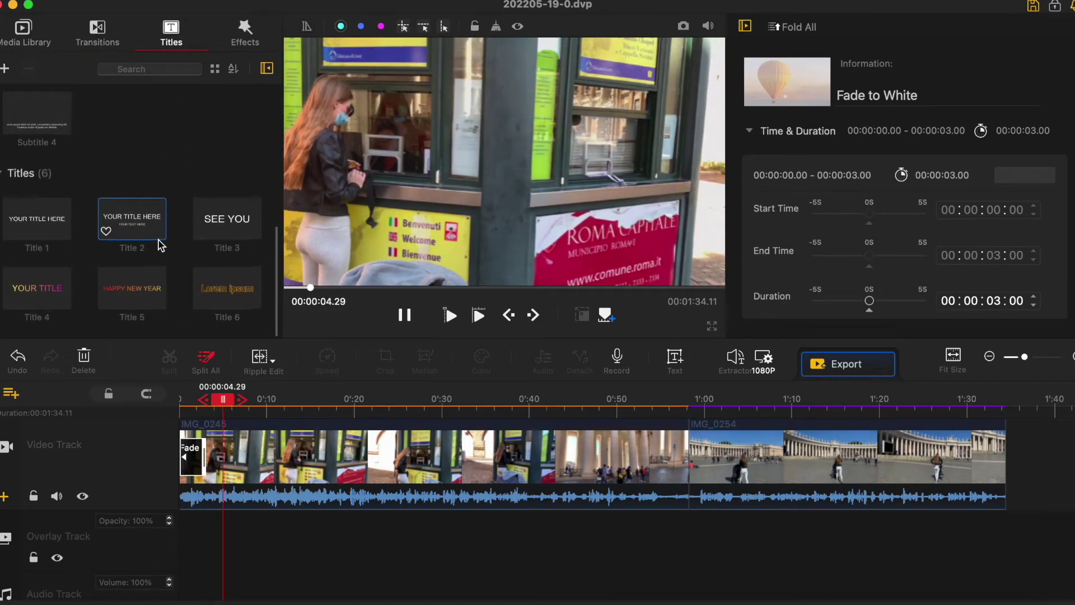
{"action": "scroll", "coordinate": [27, 248], "scroll_direction": "up", "scroll_amount": 1}
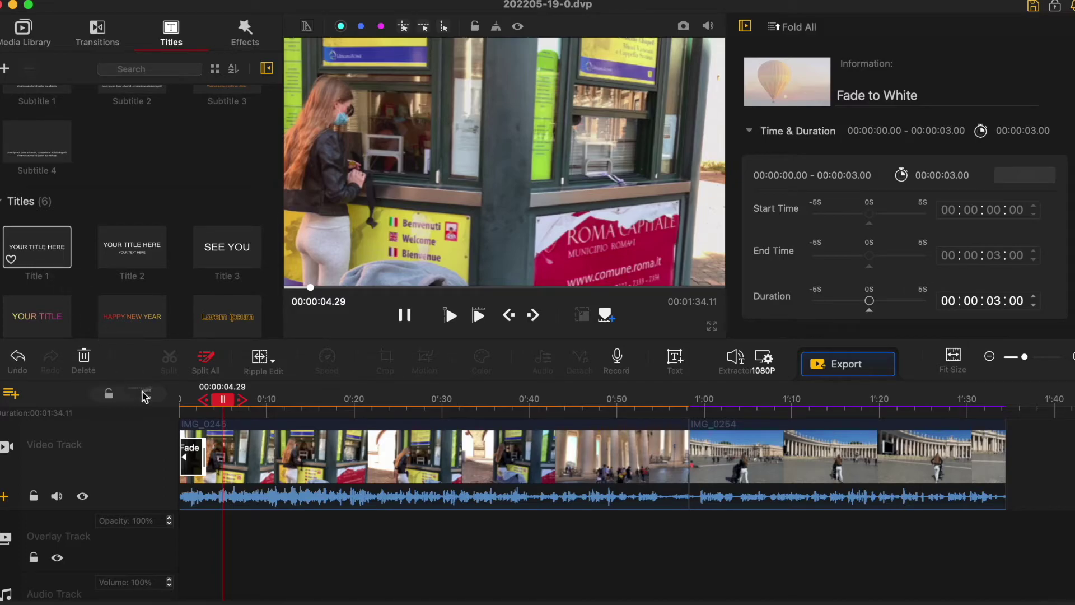
{"action": "left_click_drag", "start_coordinate": [143, 397], "coordinate": [204, 546]}
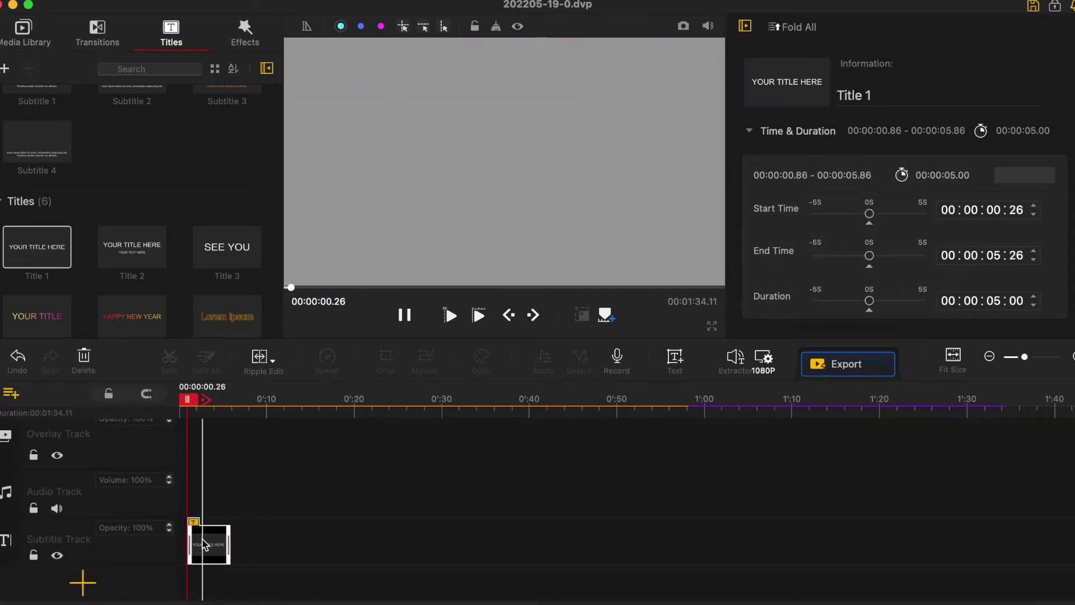
{"action": "key", "text": "super+a"}
{"action": "type", "text": "Rom"}
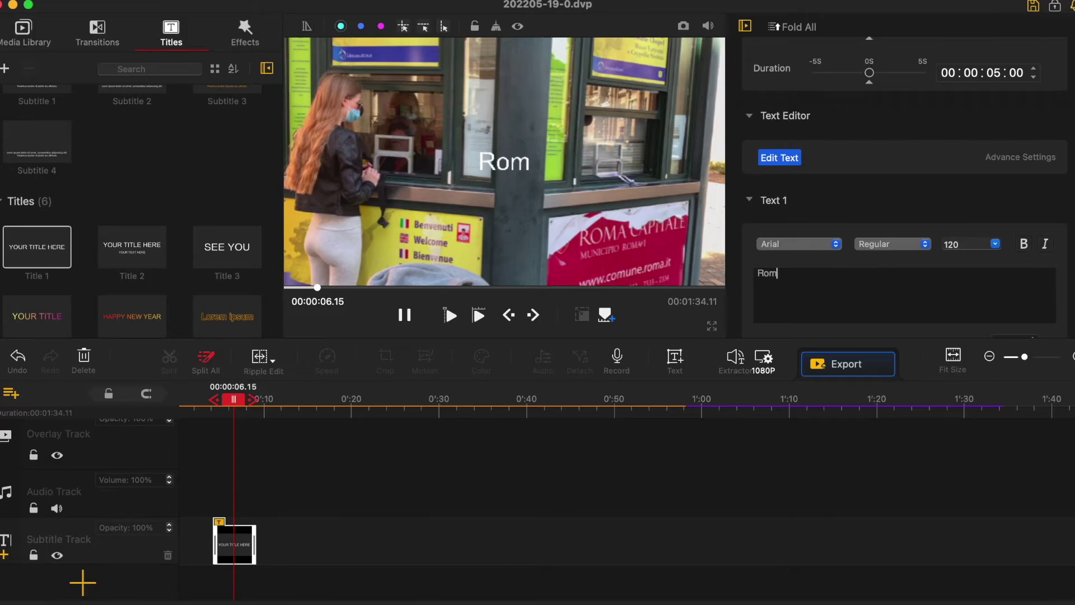
{"action": "type", "text": "e"}
{"action": "left_click", "coordinate": [995, 244]}
{"action": "left_click", "coordinate": [837, 245]}
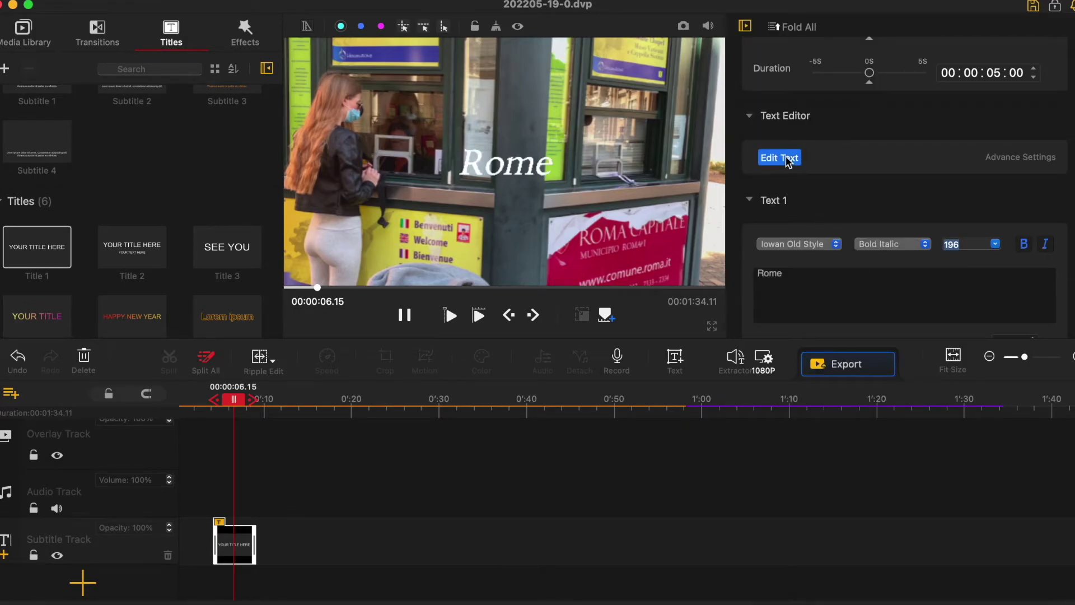
Give the Rome title the orange-yellow gradient Style 9 in the text editor
{"action": "left_click", "coordinate": [787, 159]}
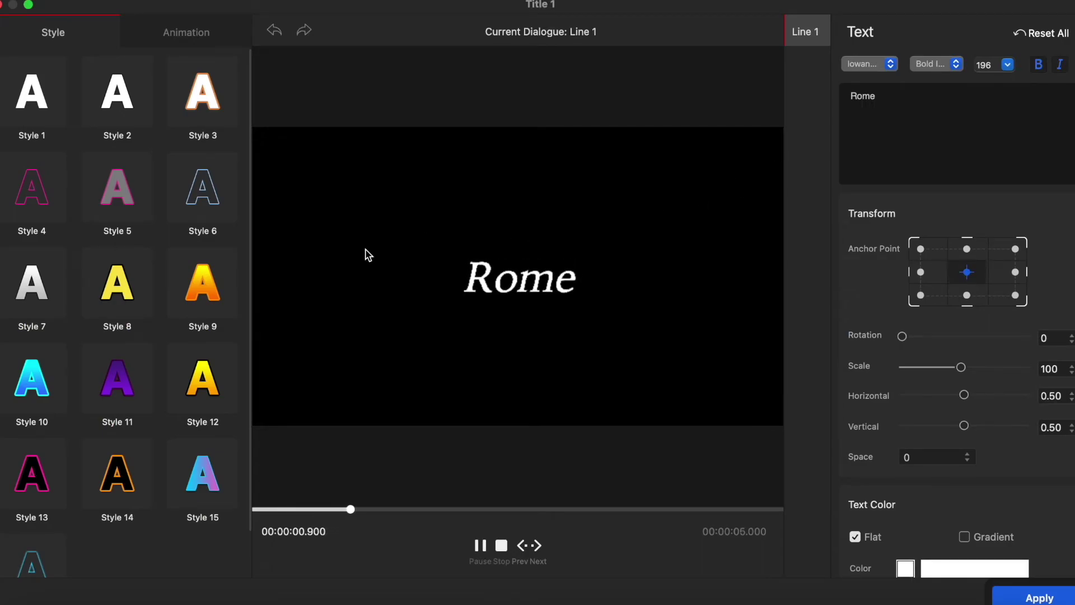
{"action": "left_click", "coordinate": [118, 189]}
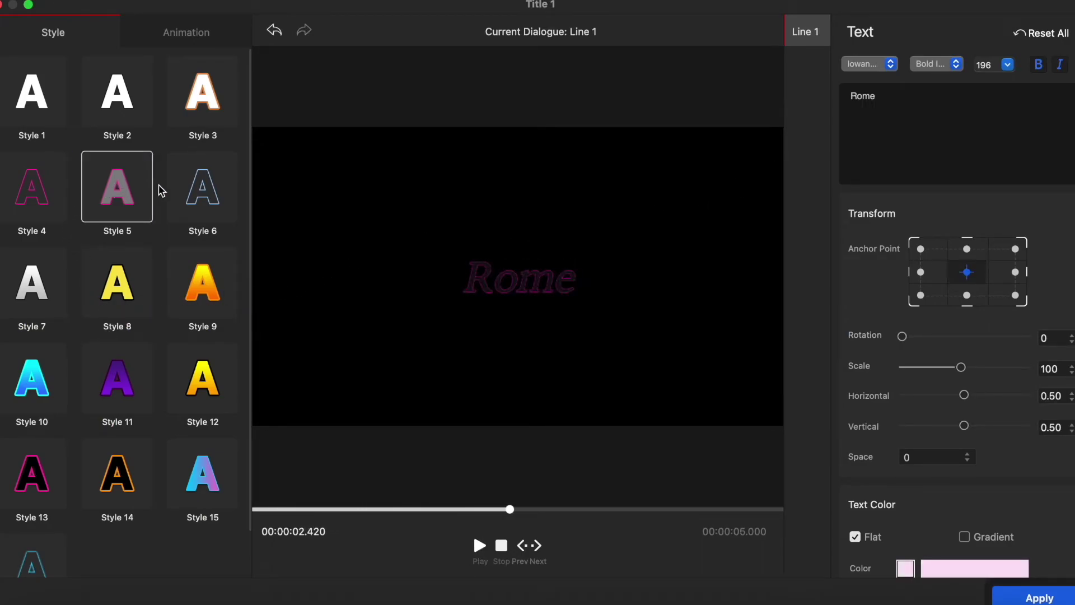
{"action": "left_click", "coordinate": [186, 190]}
{"action": "left_click", "coordinate": [200, 281]}
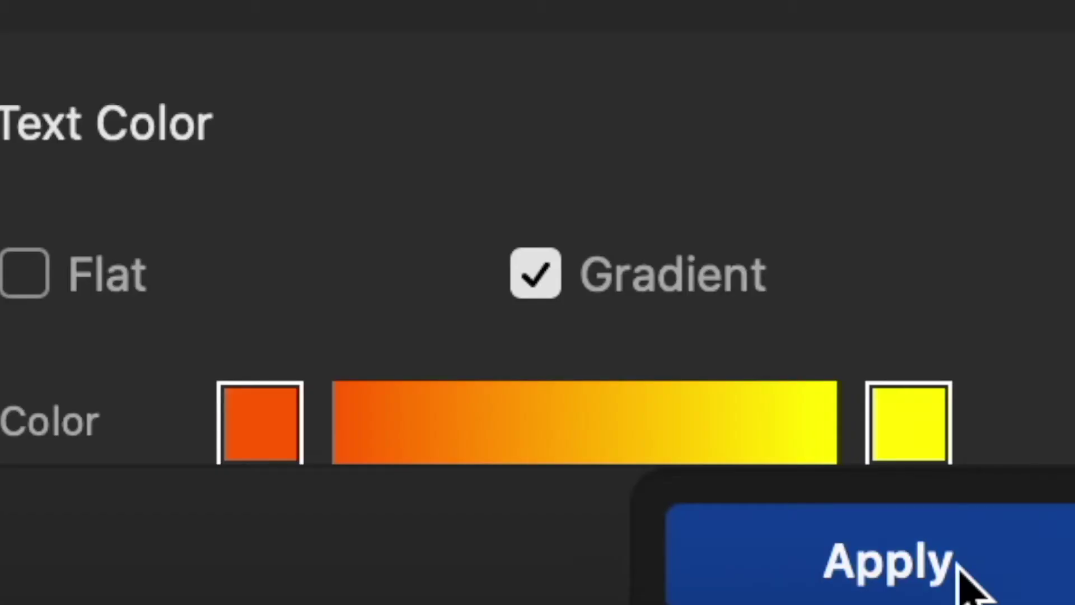
{"action": "left_click", "coordinate": [1039, 598]}
Append IMG_9939 and IMG_9980 to the timeline after IMG_0254
{"action": "left_click_drag", "start_coordinate": [210, 147], "coordinate": [685, 445]}
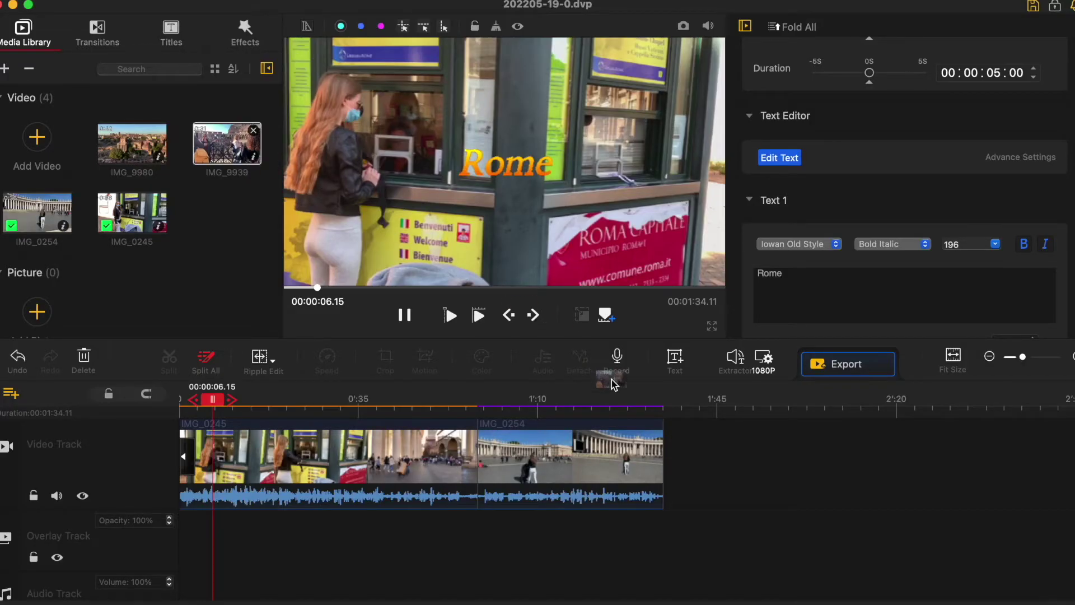
{"action": "left_click", "coordinate": [128, 147]}
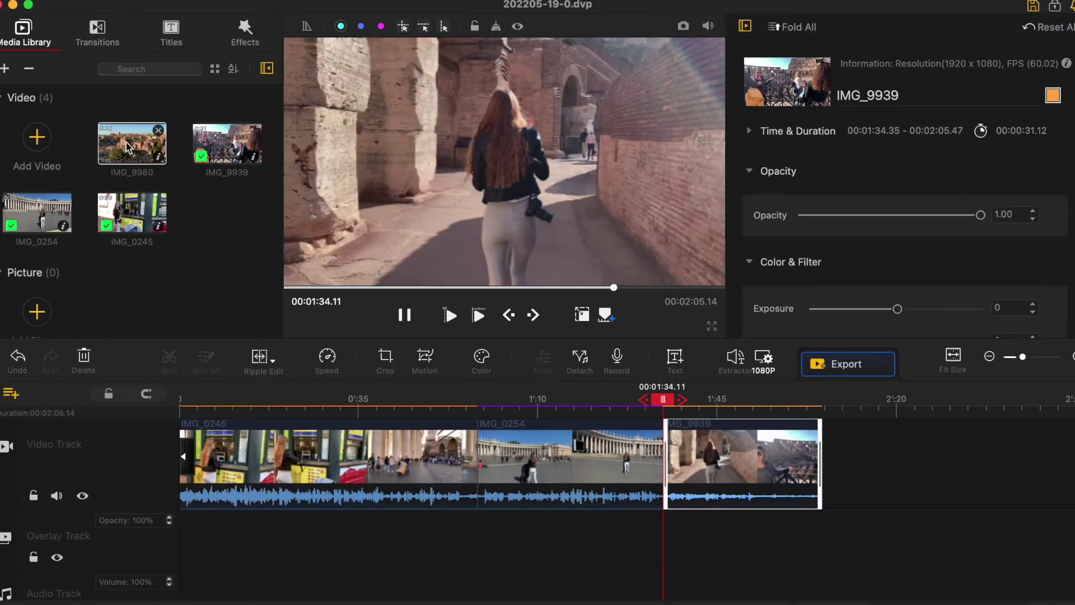
{"action": "left_click_drag", "start_coordinate": [794, 351], "coordinate": [883, 458]}
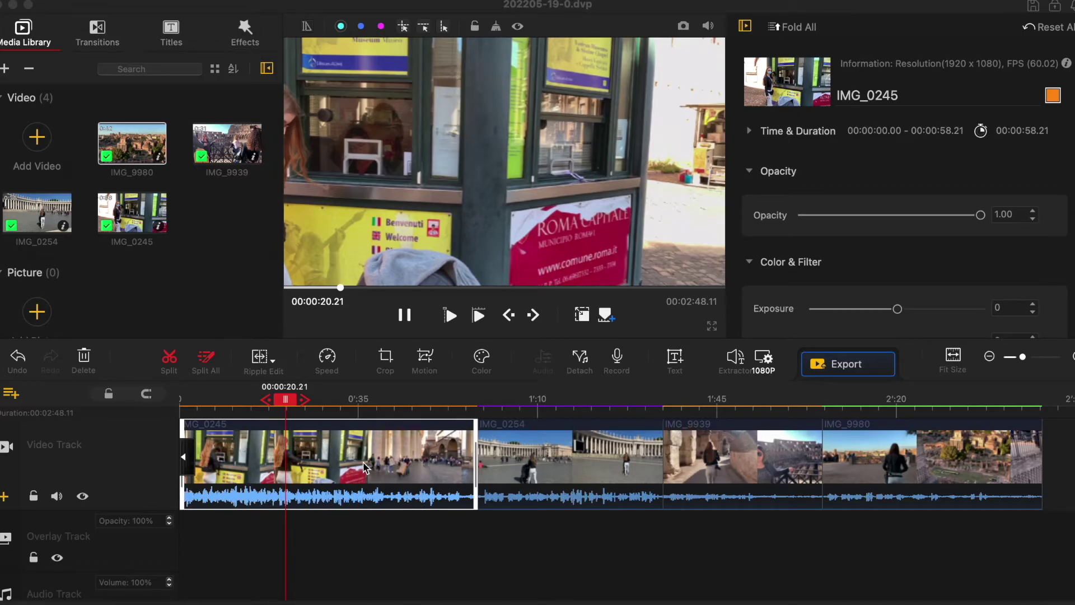
Detach IMG_0245's audio, split it, and slide the short end piece left
{"action": "right_click", "coordinate": [337, 454]}
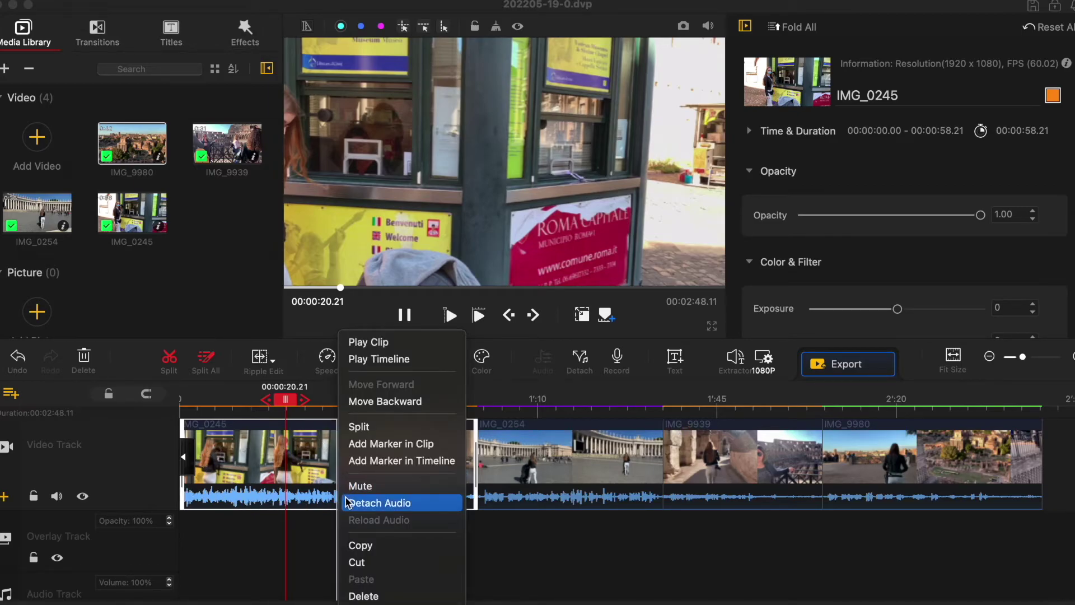
{"action": "left_click", "coordinate": [379, 502]}
{"action": "right_click", "coordinate": [420, 575]}
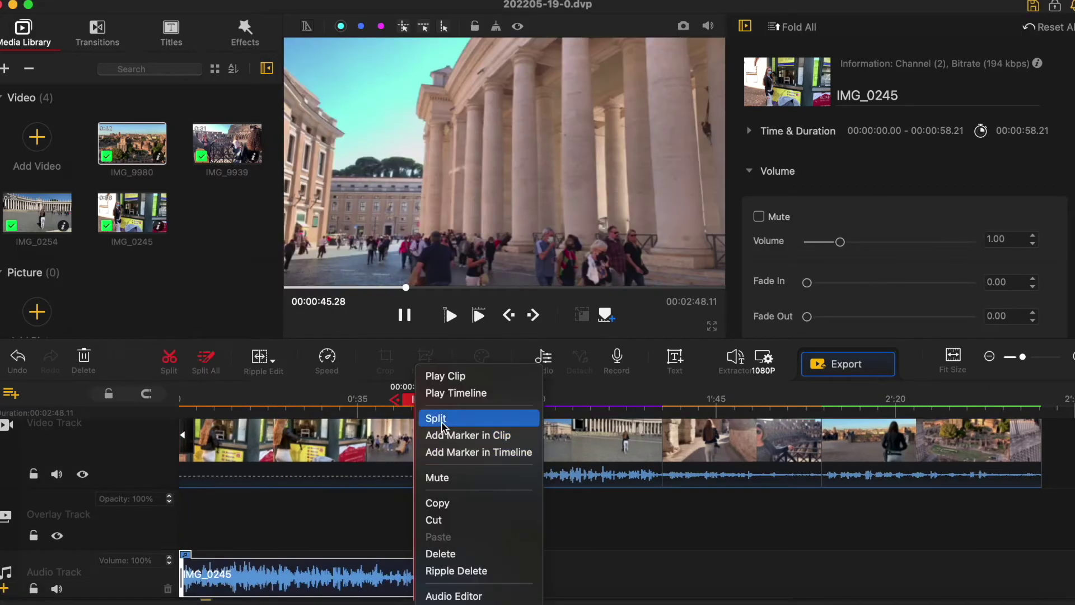
{"action": "left_click", "coordinate": [429, 550]}
{"action": "left_click", "coordinate": [445, 577]}
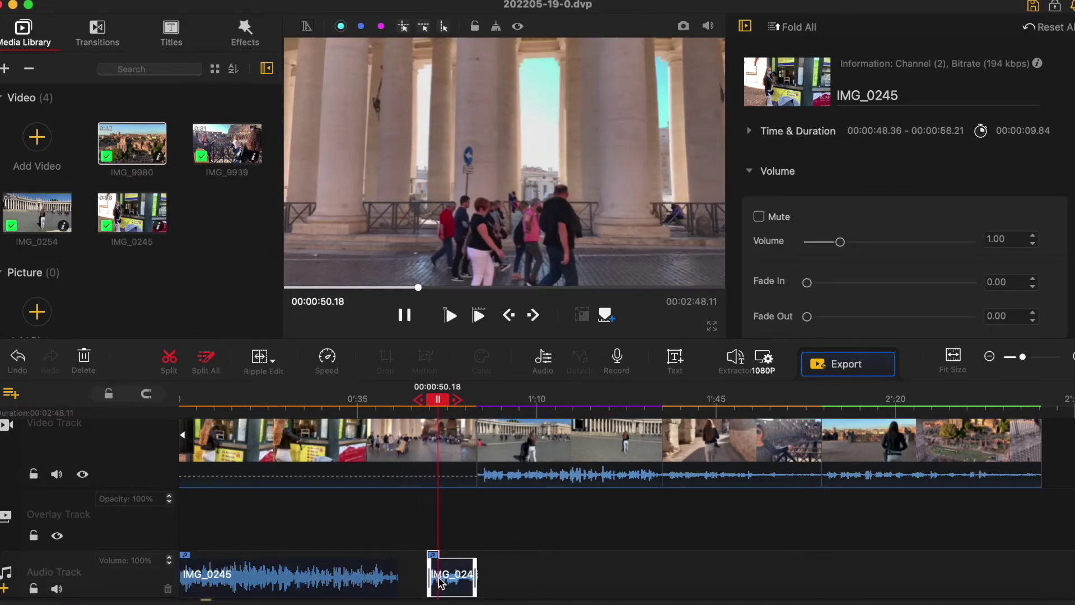
{"action": "left_click_drag", "start_coordinate": [445, 578], "coordinate": [327, 578]}
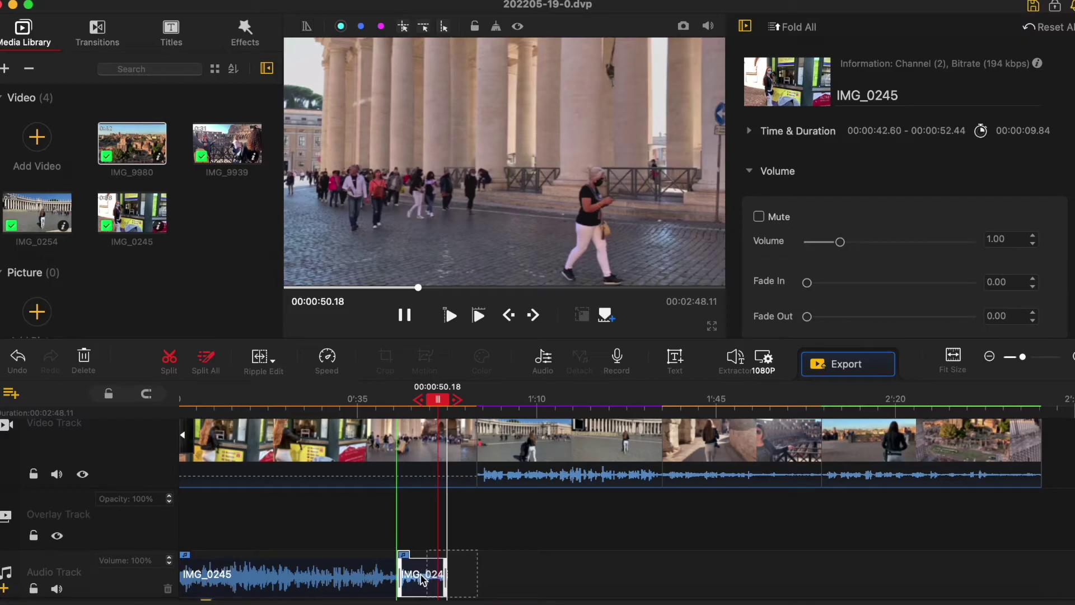
{"action": "left_click", "coordinate": [539, 445]}
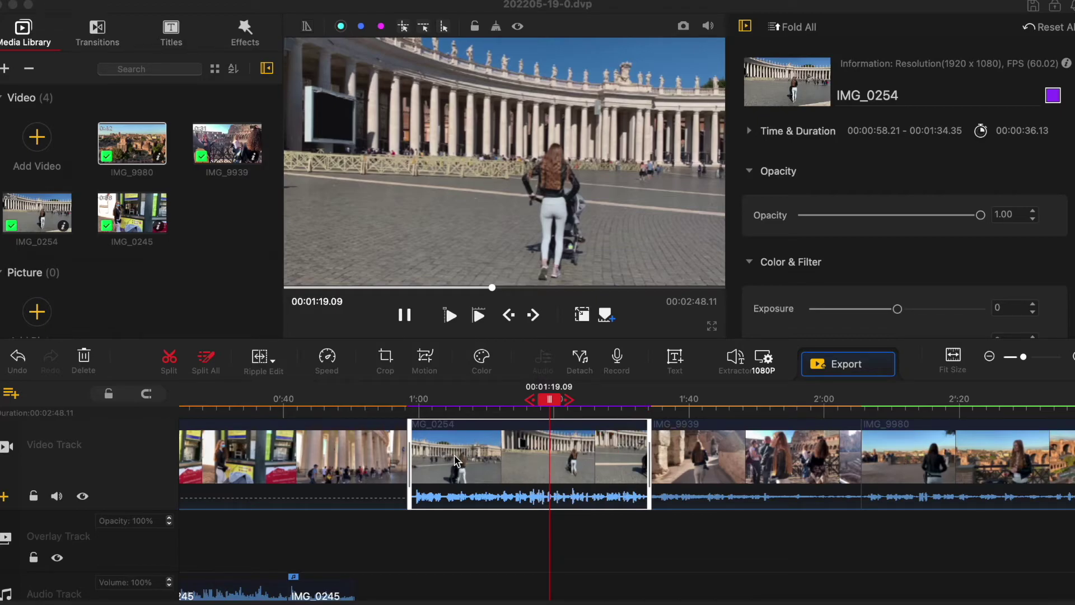
Detach IMG_0254's audio and trim the clip's start to about 15 seconds
{"action": "right_click", "coordinate": [594, 462]}
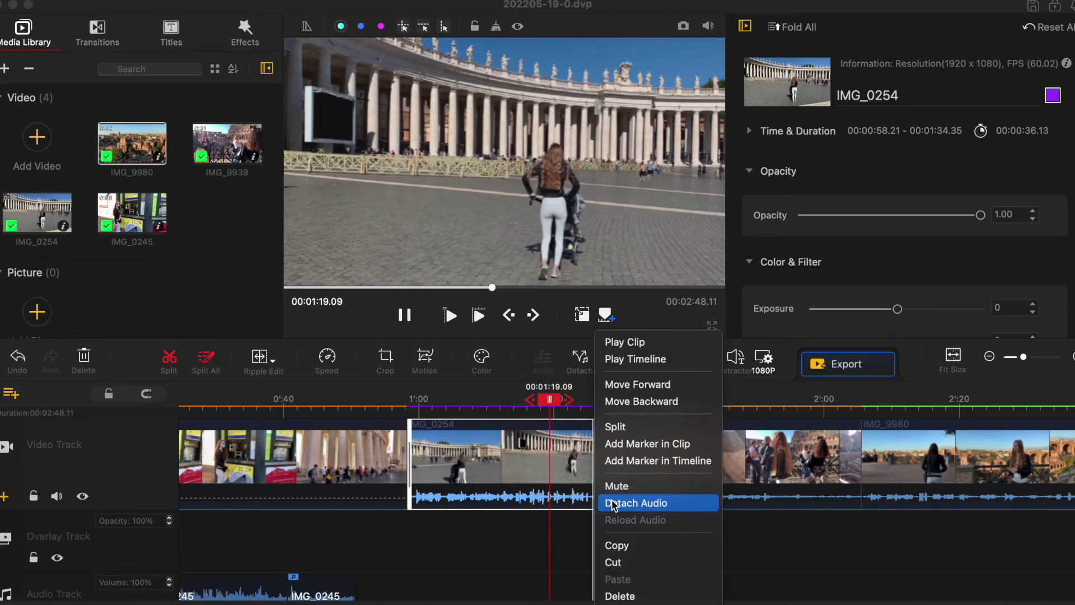
{"action": "left_click", "coordinate": [636, 502]}
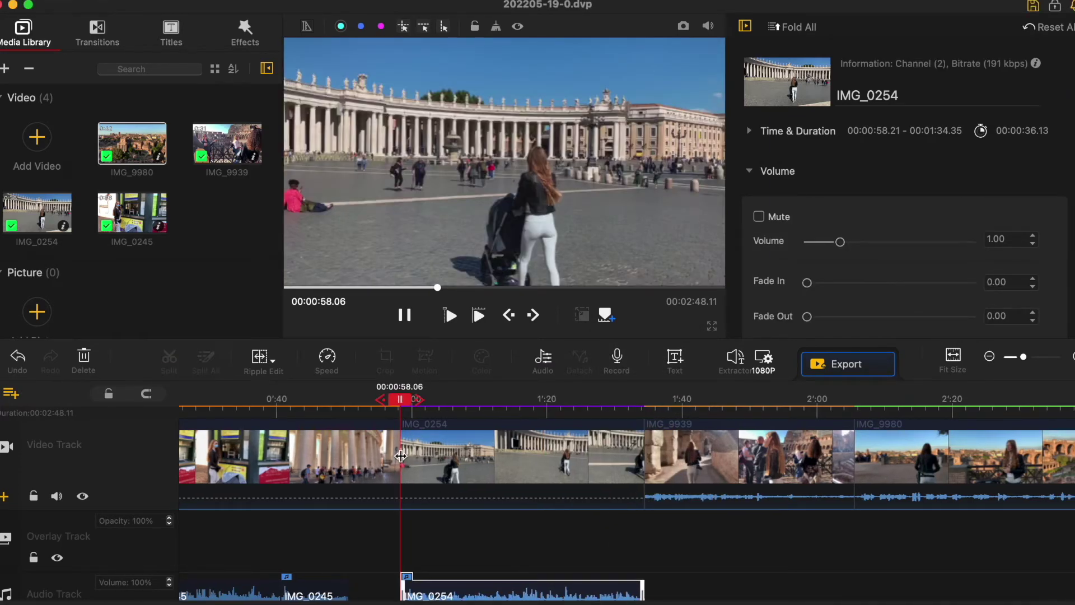
{"action": "left_click_drag", "start_coordinate": [402, 456], "coordinate": [427, 460]}
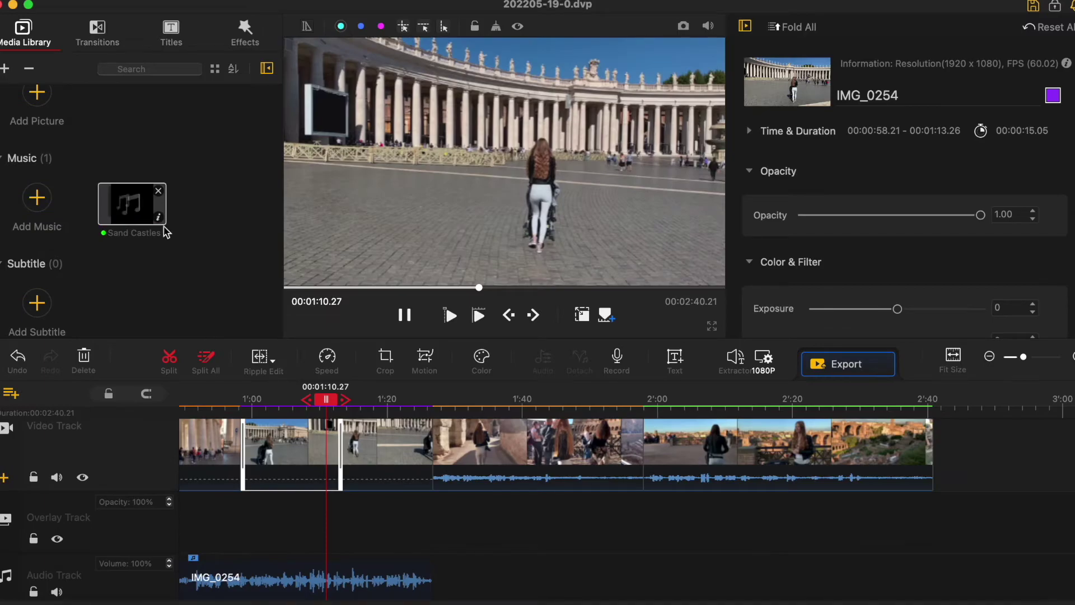
Add Sand Castles music to the audio track, then mute IMG_9939 and trim its start
{"action": "left_click_drag", "start_coordinate": [165, 232], "coordinate": [450, 540]}
{"action": "scroll", "coordinate": [449, 540], "scroll_direction": "up", "scroll_amount": 2}
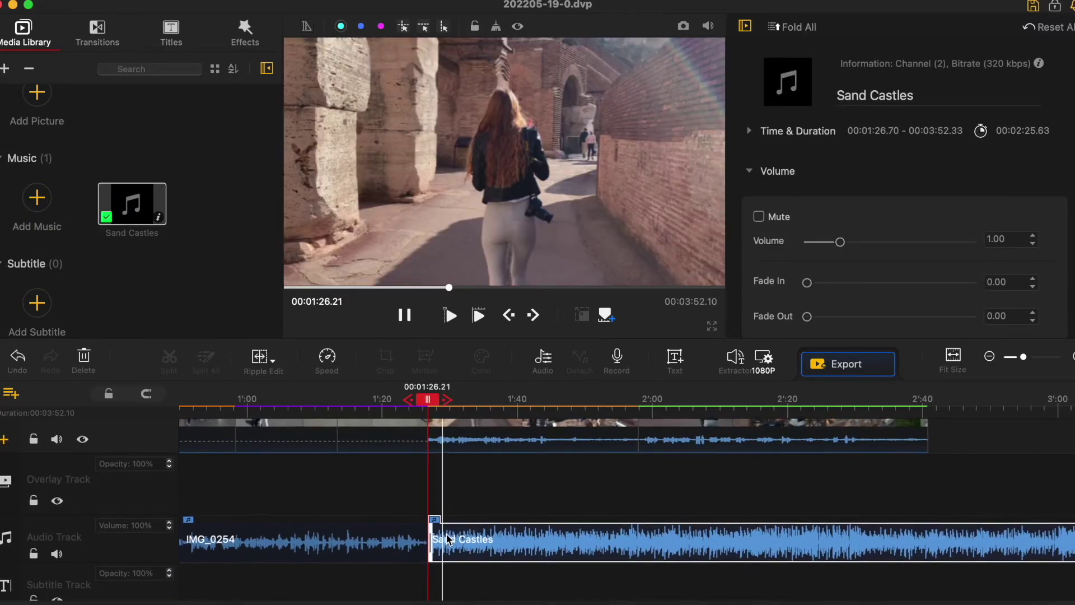
{"action": "left_click", "coordinate": [537, 457]}
{"action": "left_click", "coordinate": [759, 141]}
{"action": "left_click_drag", "start_coordinate": [437, 462], "coordinate": [506, 462]}
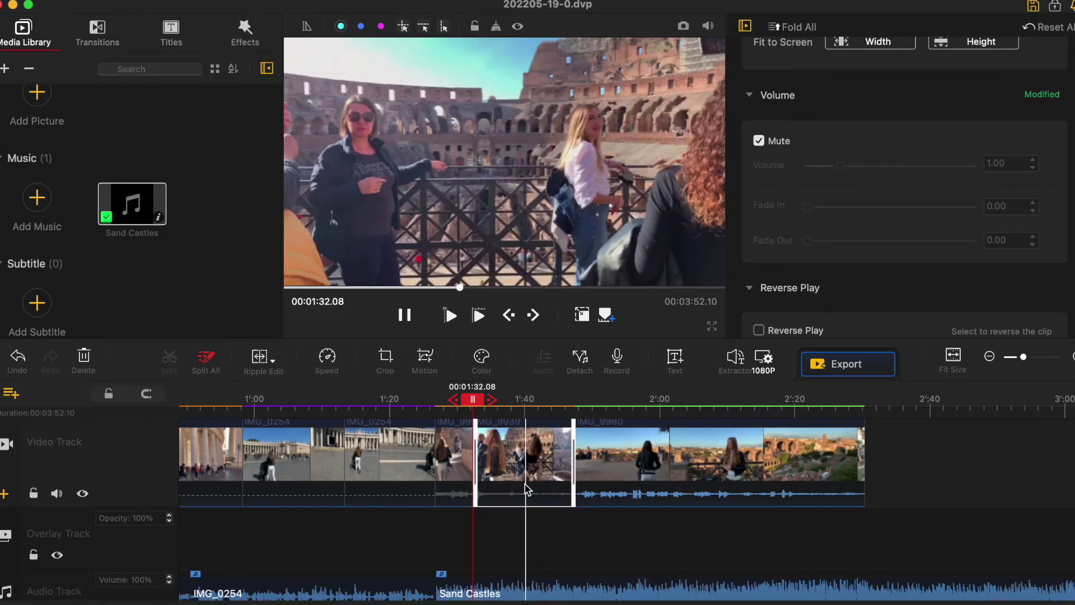
{"action": "scroll", "coordinate": [526, 490], "scroll_direction": "right", "scroll_amount": 3}
Delete IMG_9980 from the timeline and nudge IMG_9939 slightly later
{"action": "left_click", "coordinate": [510, 473]}
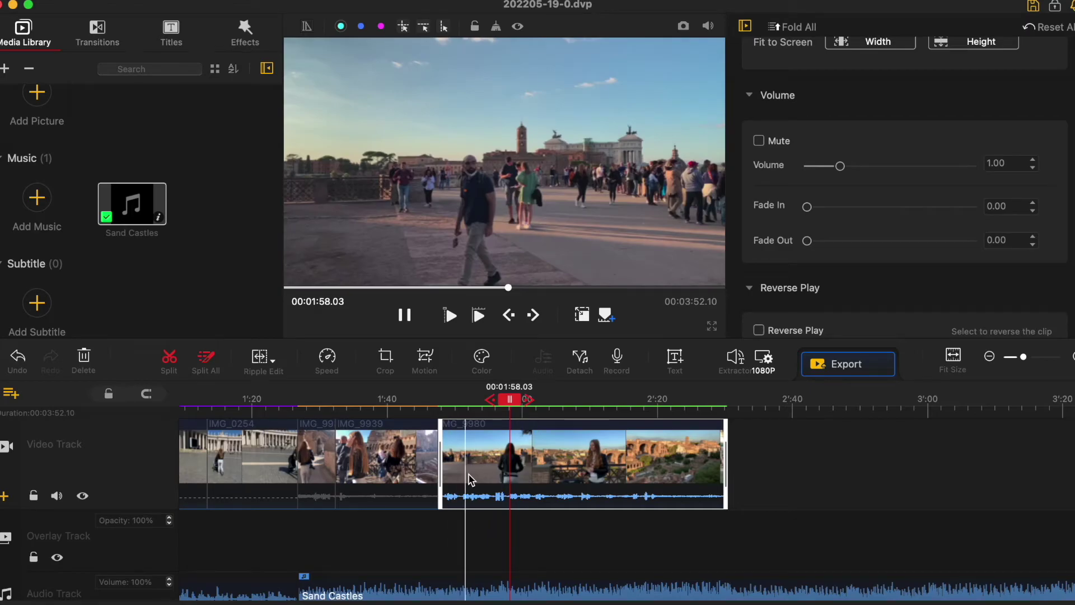
{"action": "key", "text": "Delete"}
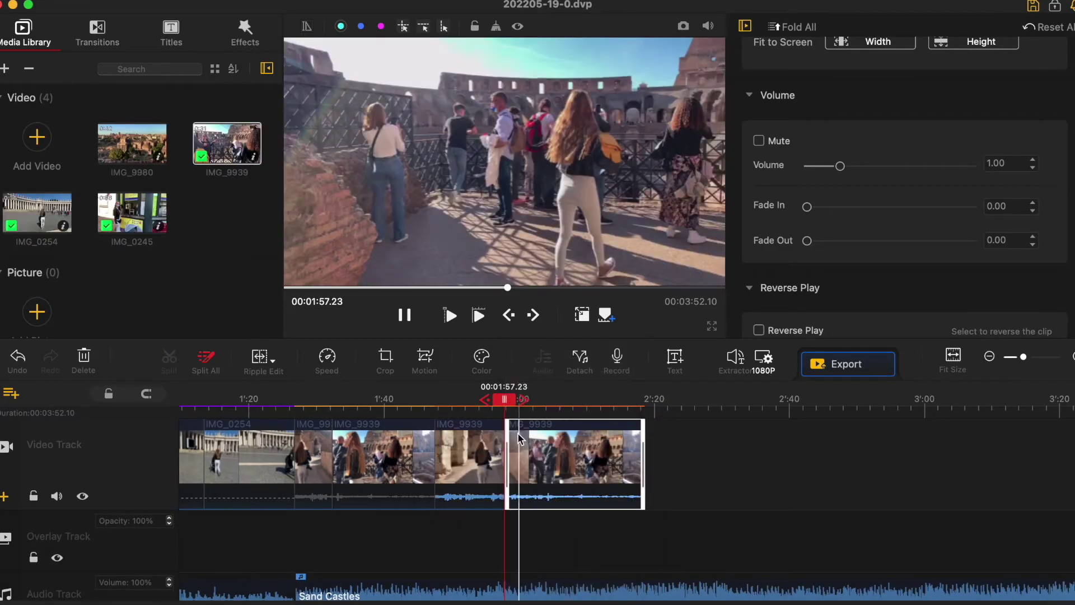
{"action": "left_click_drag", "start_coordinate": [508, 462], "coordinate": [523, 467]}
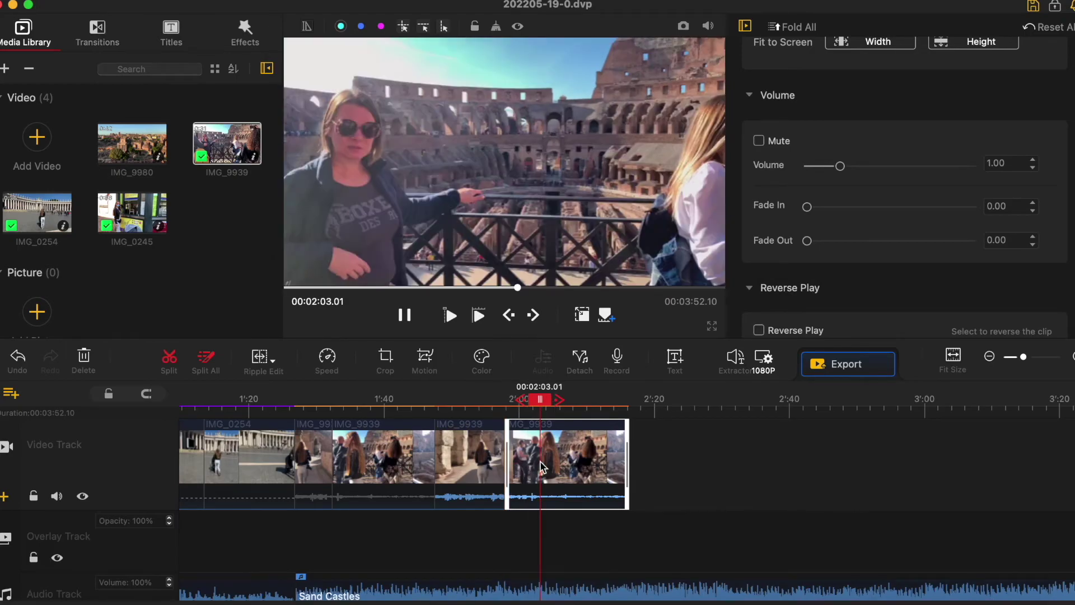
Split the last clip at the playhead and delete the end piece
{"action": "right_click", "coordinate": [545, 466]}
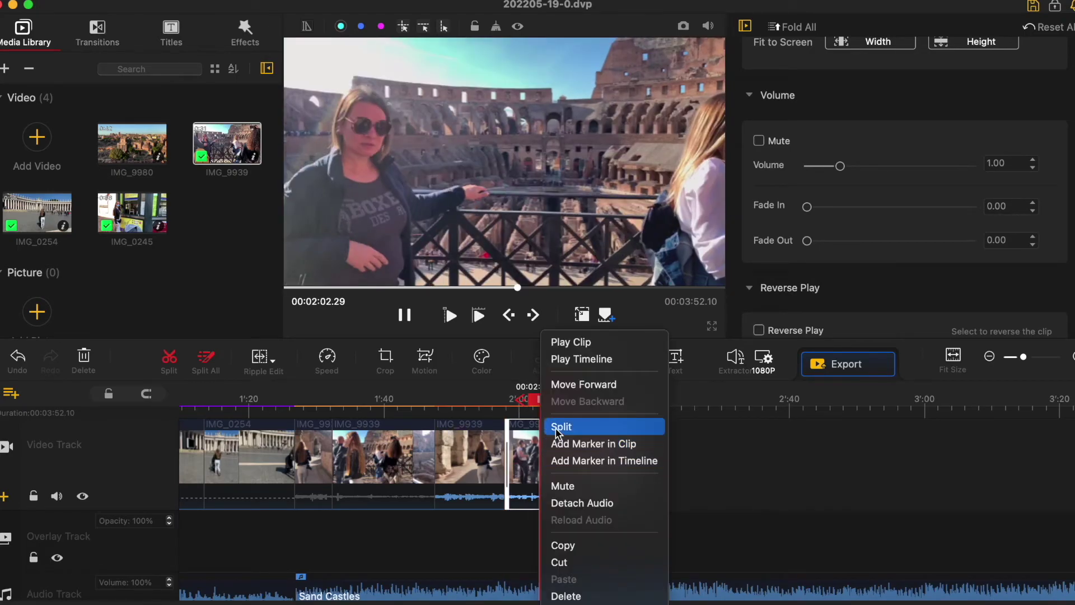
{"action": "left_click", "coordinate": [571, 425]}
{"action": "key", "text": "Delete"}
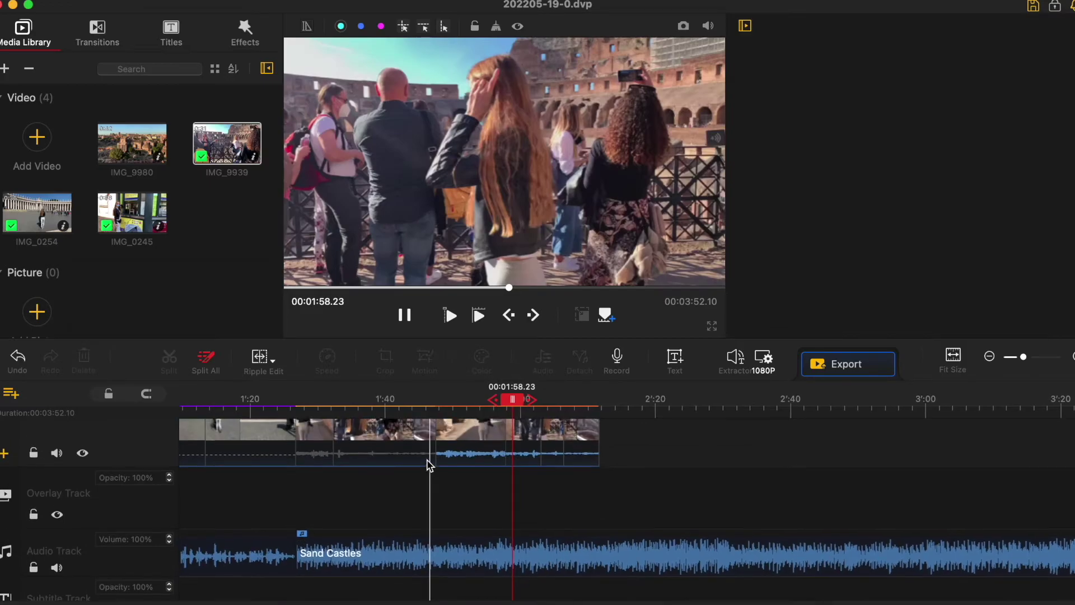
Put IMG_9939 on the overlay track, enlarged to fill the whole frame
{"action": "left_click_drag", "start_coordinate": [227, 145], "coordinate": [467, 524]}
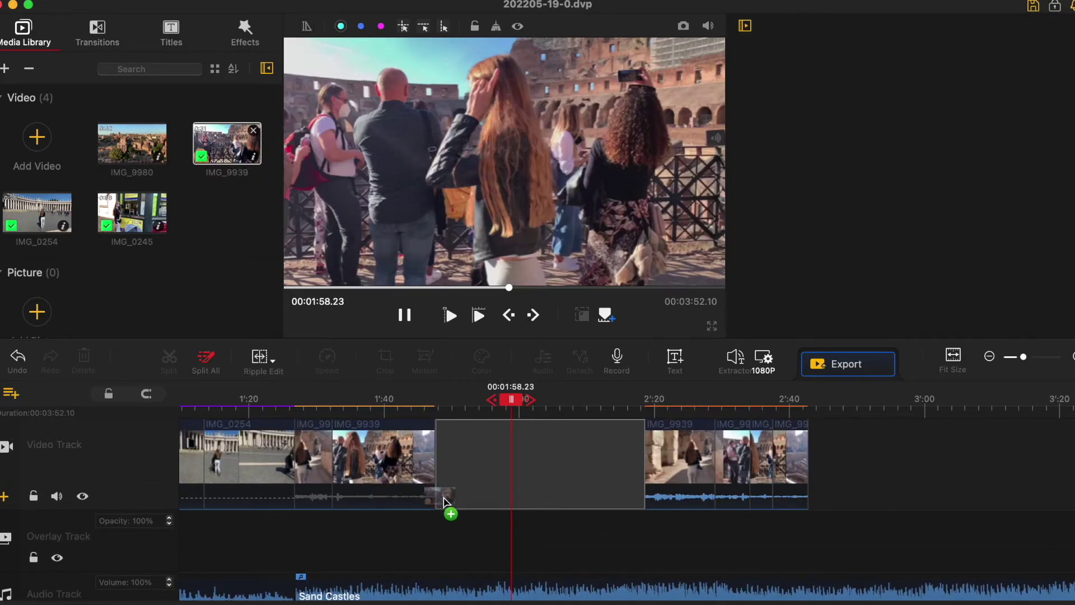
{"action": "left_click_drag", "start_coordinate": [467, 524], "coordinate": [460, 523]}
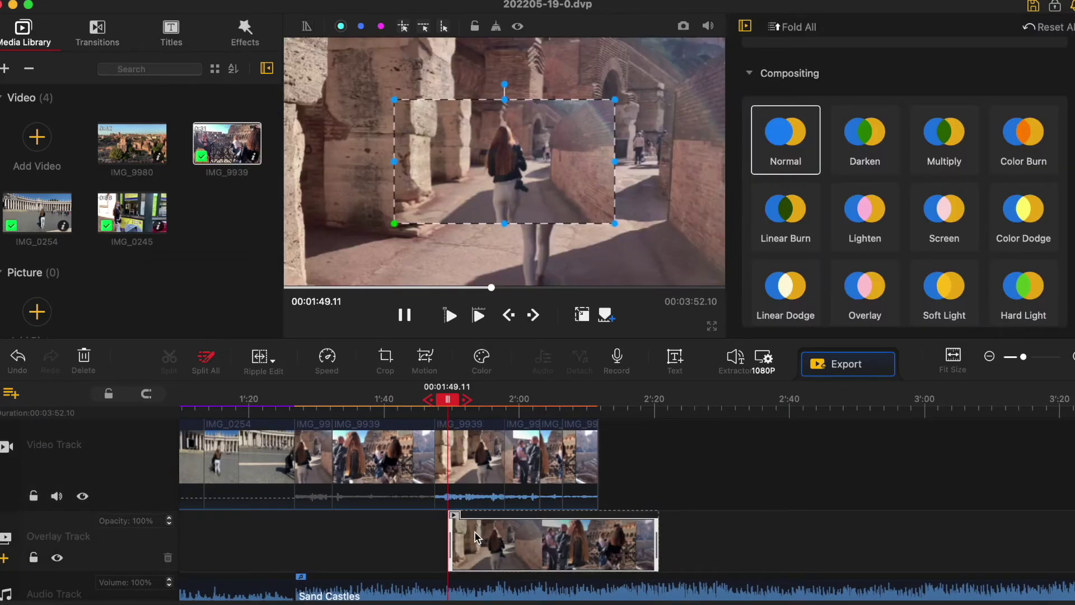
{"action": "left_click_drag", "start_coordinate": [613, 101], "coordinate": [726, 54]}
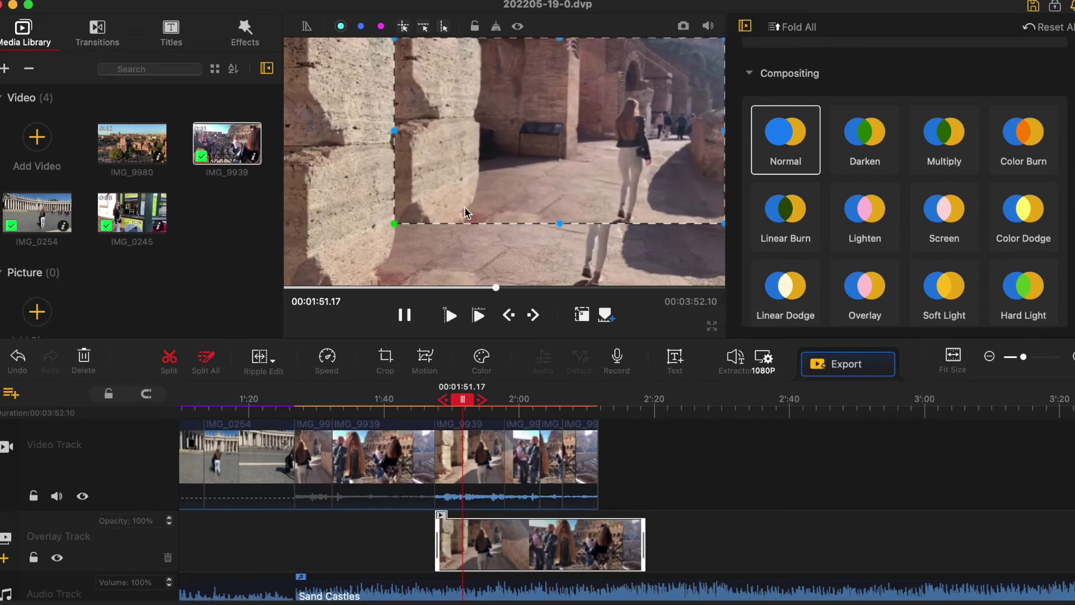
{"action": "left_click_drag", "start_coordinate": [394, 222], "coordinate": [290, 268]}
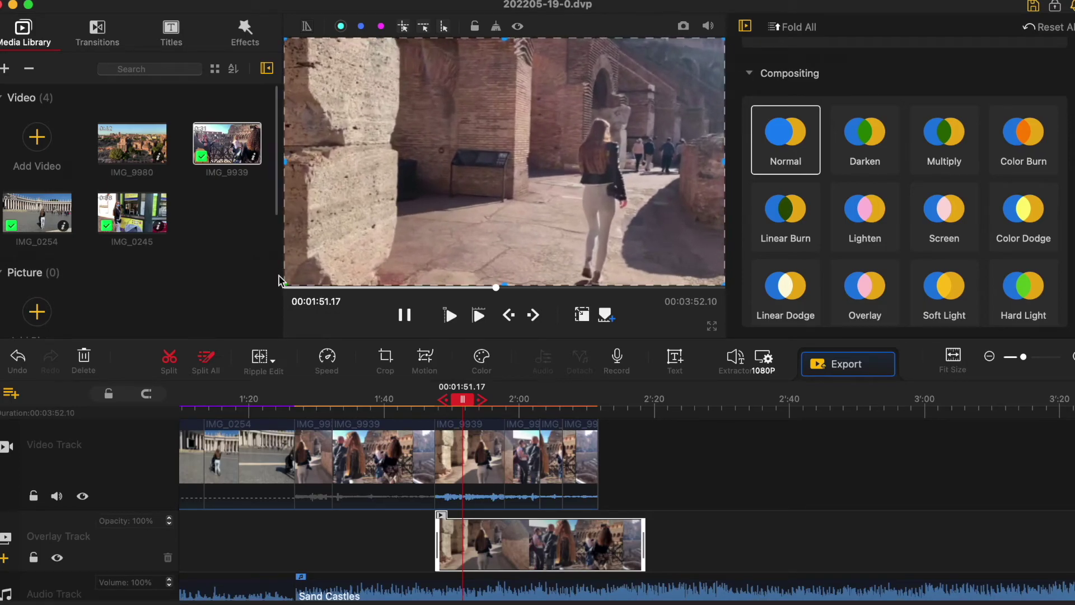
{"action": "left_click", "coordinate": [496, 541]}
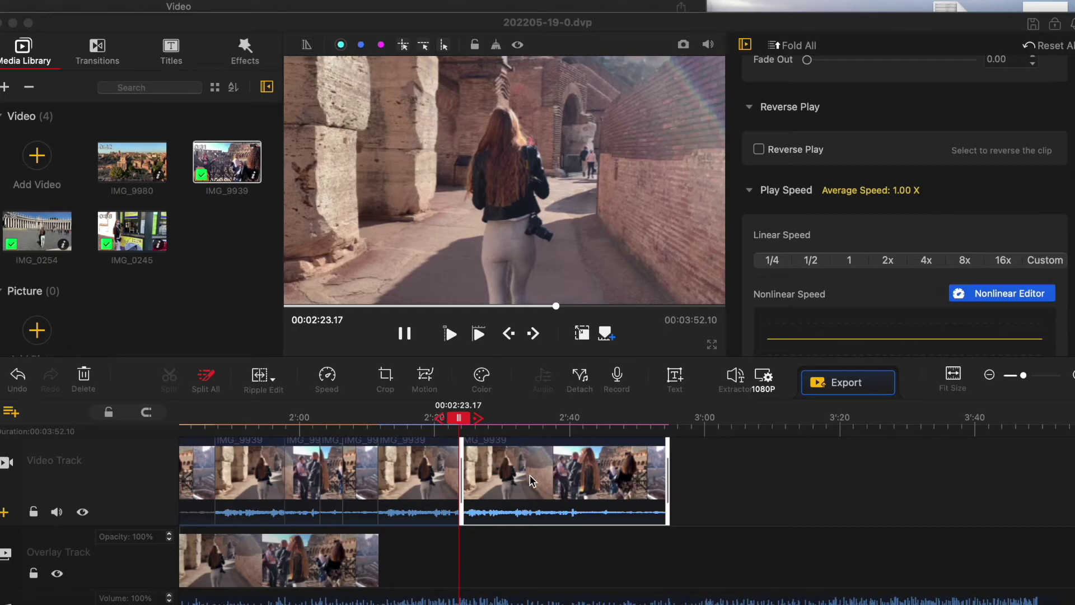
Split IMG_9980 at 2:38.04 and 2:44.08 and set the middle section to 0.74× speed
{"action": "right_click", "coordinate": [561, 471]}
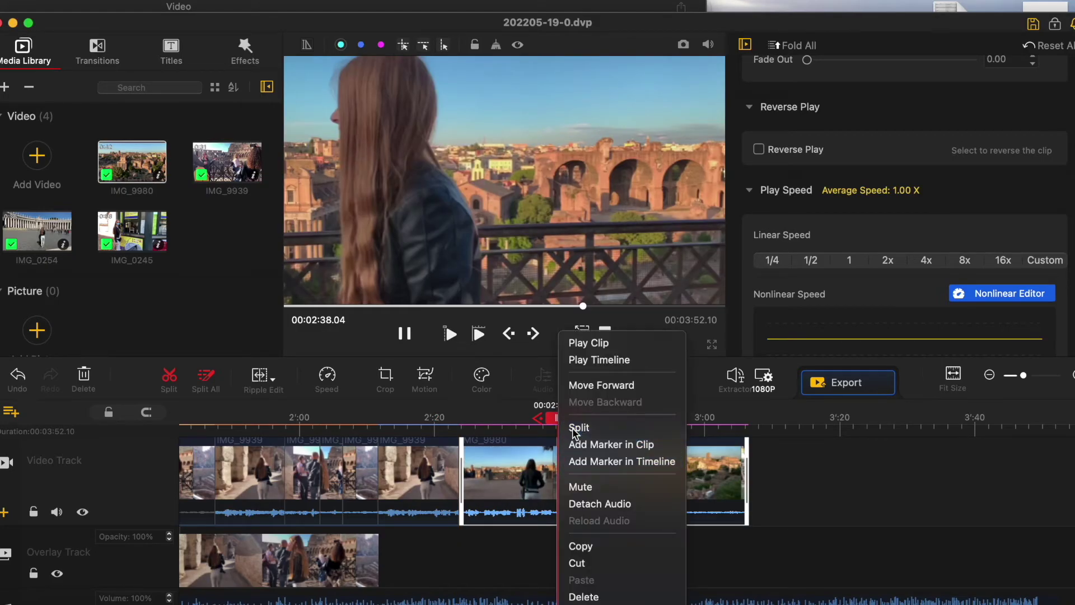
{"action": "left_click", "coordinate": [572, 429]}
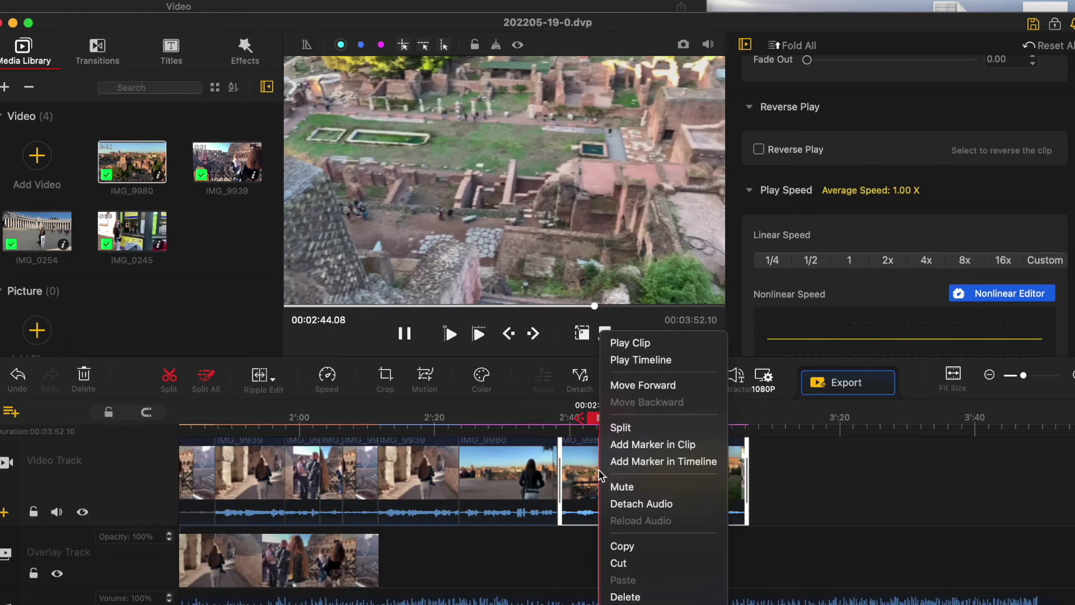
{"action": "left_click", "coordinate": [616, 425]}
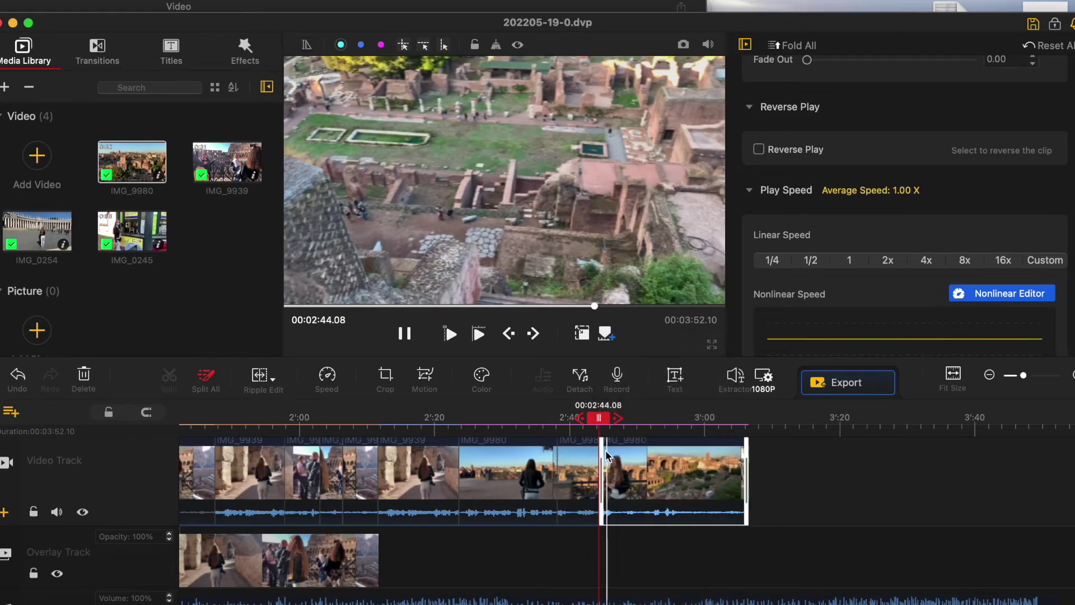
{"action": "left_click", "coordinate": [585, 473]}
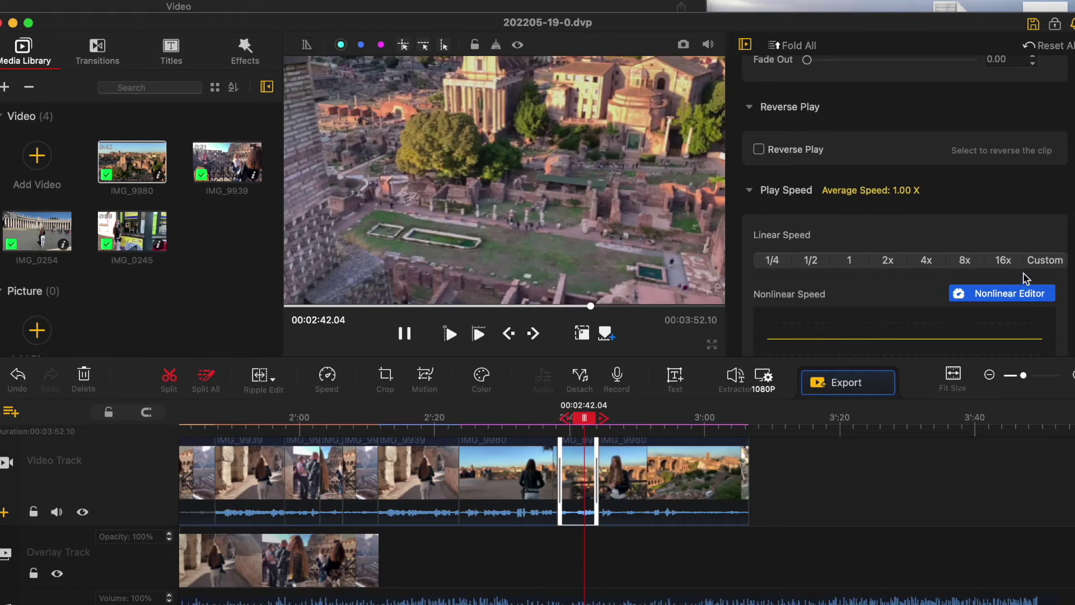
{"action": "left_click", "coordinate": [1040, 262]}
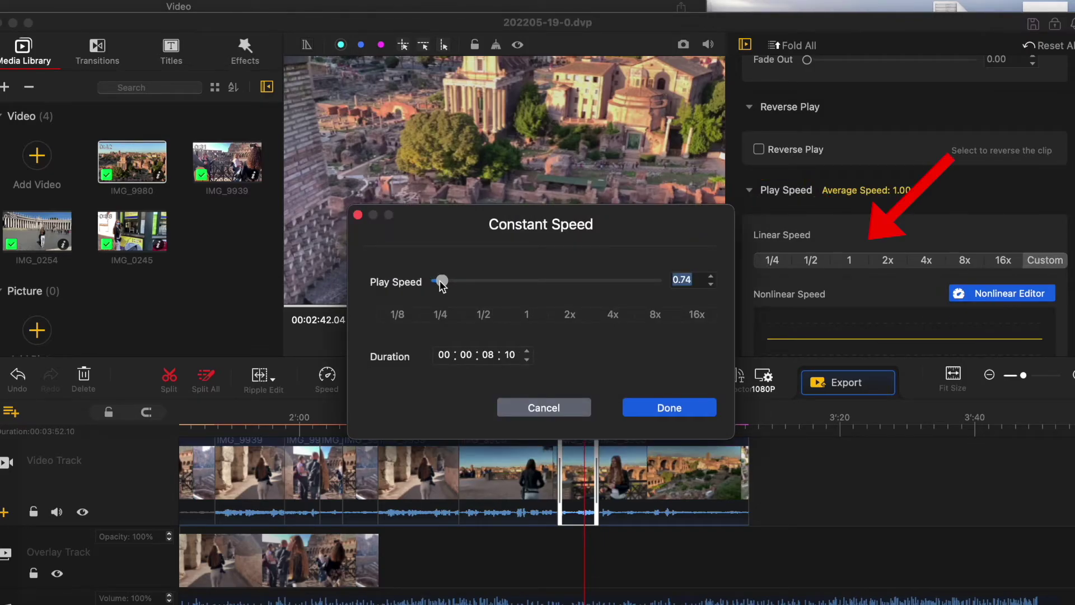
{"action": "left_click_drag", "start_coordinate": [439, 284], "coordinate": [442, 285]}
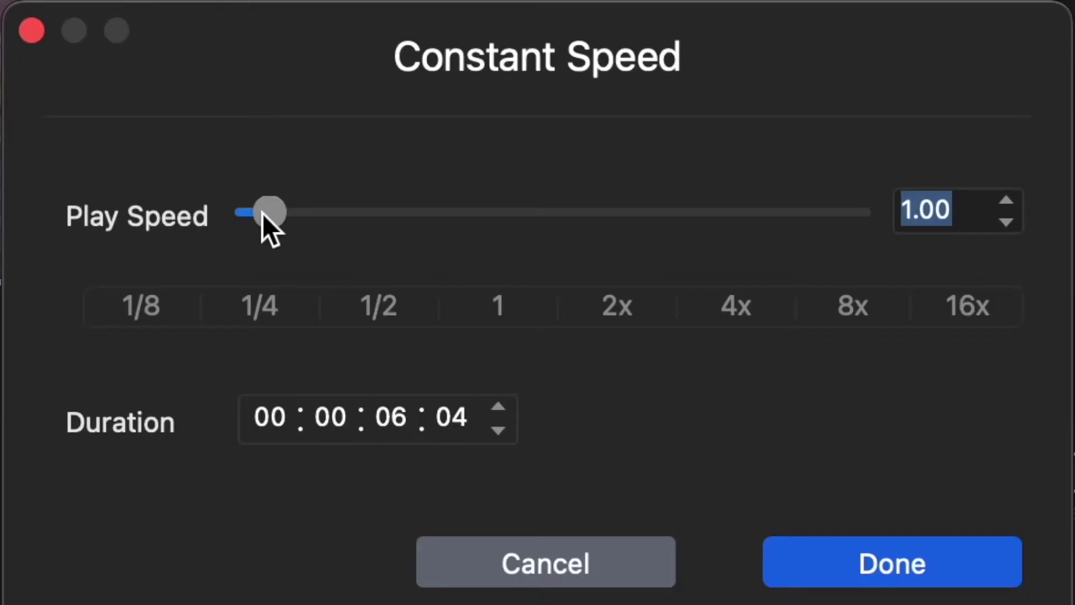
{"action": "left_click_drag", "start_coordinate": [261, 213], "coordinate": [257, 212]}
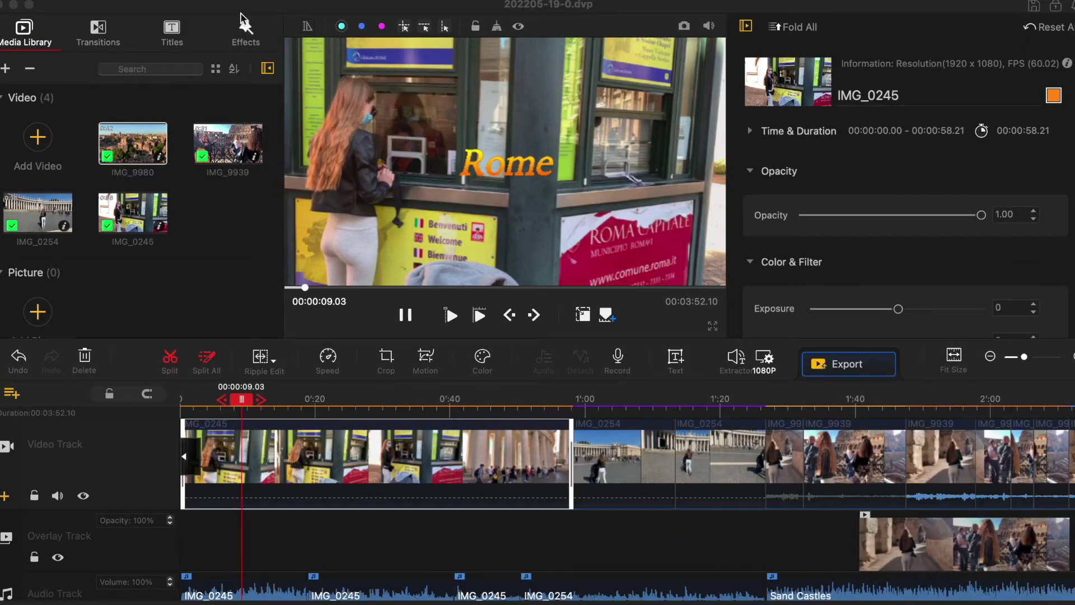
Drag the Meteorite filter from Effects onto the timeline's effect track
{"action": "left_click", "coordinate": [246, 32]}
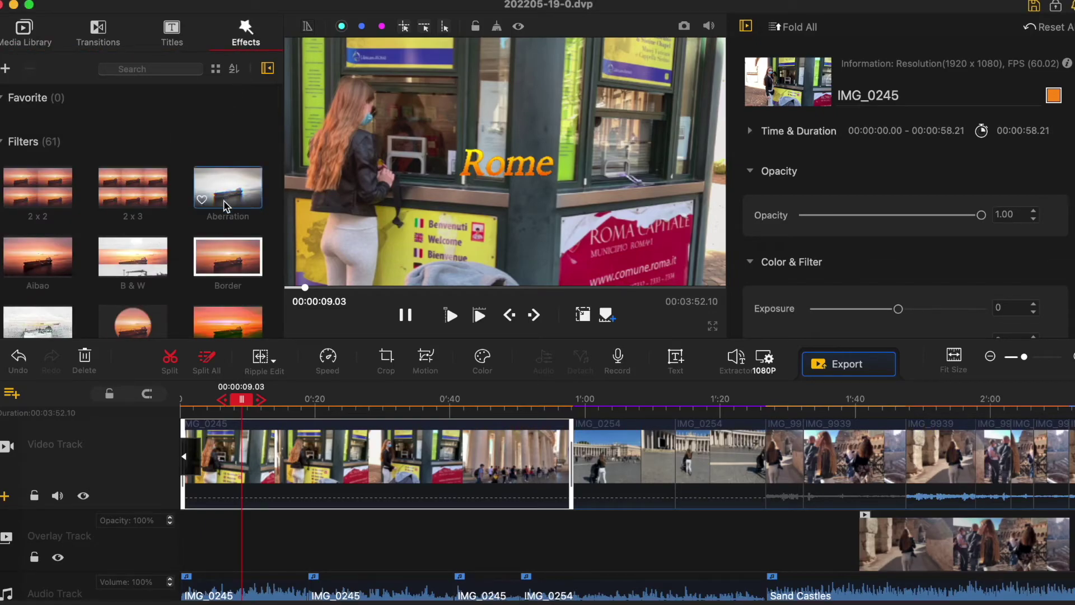
{"action": "scroll", "coordinate": [227, 204], "scroll_direction": "down", "scroll_amount": 3}
{"action": "scroll", "coordinate": [225, 206], "scroll_direction": "down", "scroll_amount": 3}
{"action": "scroll", "coordinate": [229, 185], "scroll_direction": "down", "scroll_amount": 3}
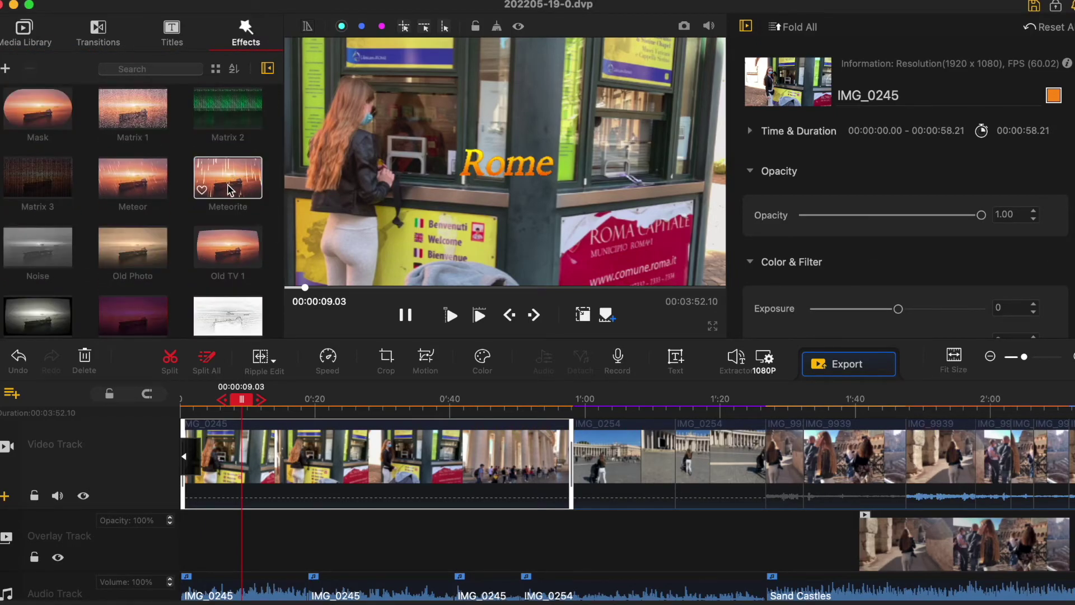
{"action": "mouse_move", "coordinate": [231, 190]}
{"action": "left_mouse_down"}
{"action": "mouse_move", "coordinate": [224, 529]}
{"action": "mouse_move", "coordinate": [225, 483]}
{"action": "left_mouse_up"}
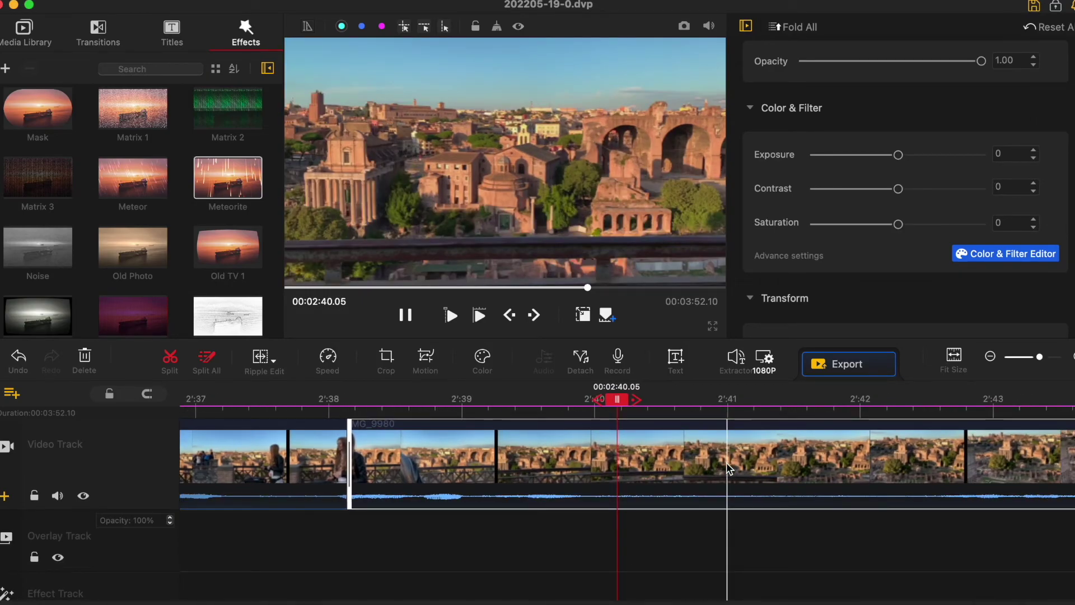
Crop the 2:38 clip tightly on the arched ruins, excluding the woman, and preview it
{"action": "left_click", "coordinate": [400, 373]}
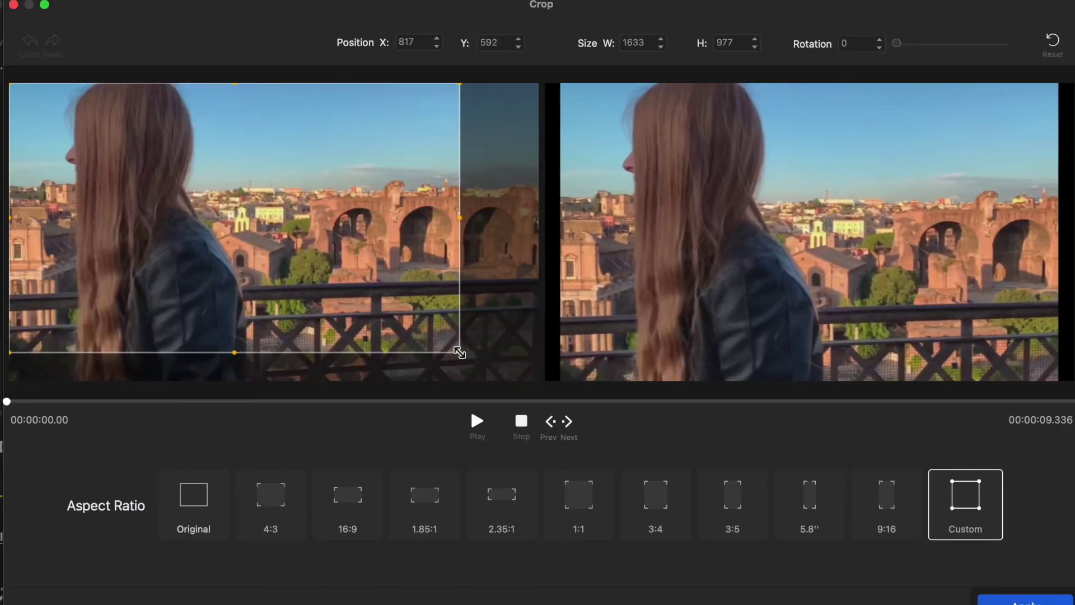
{"action": "left_click_drag", "start_coordinate": [460, 353], "coordinate": [377, 315]}
{"action": "left_click_drag", "start_coordinate": [247, 269], "coordinate": [413, 260]}
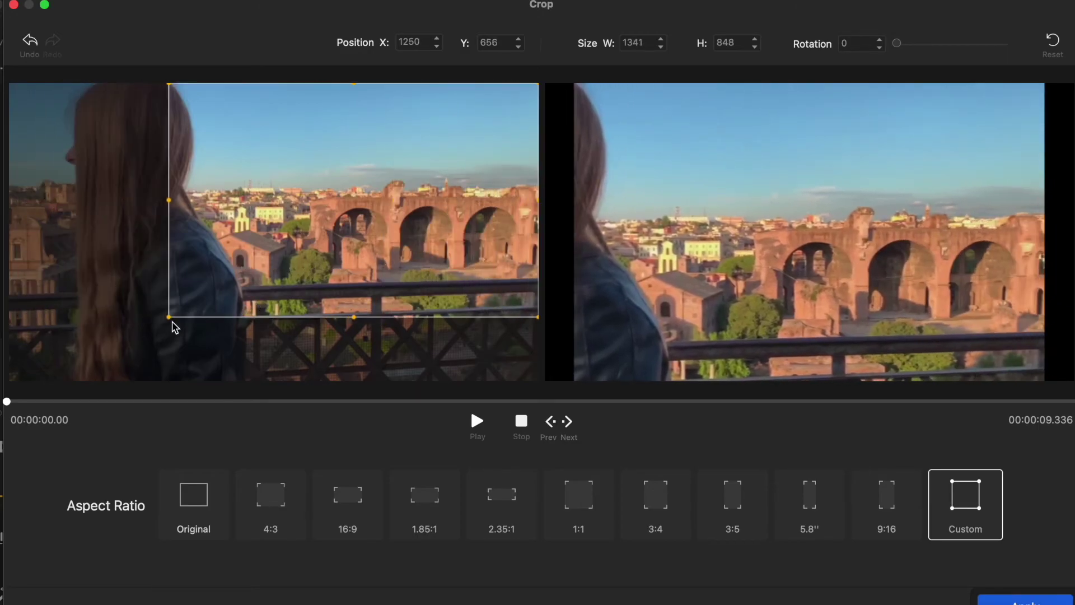
{"action": "left_click_drag", "start_coordinate": [171, 318], "coordinate": [228, 281]}
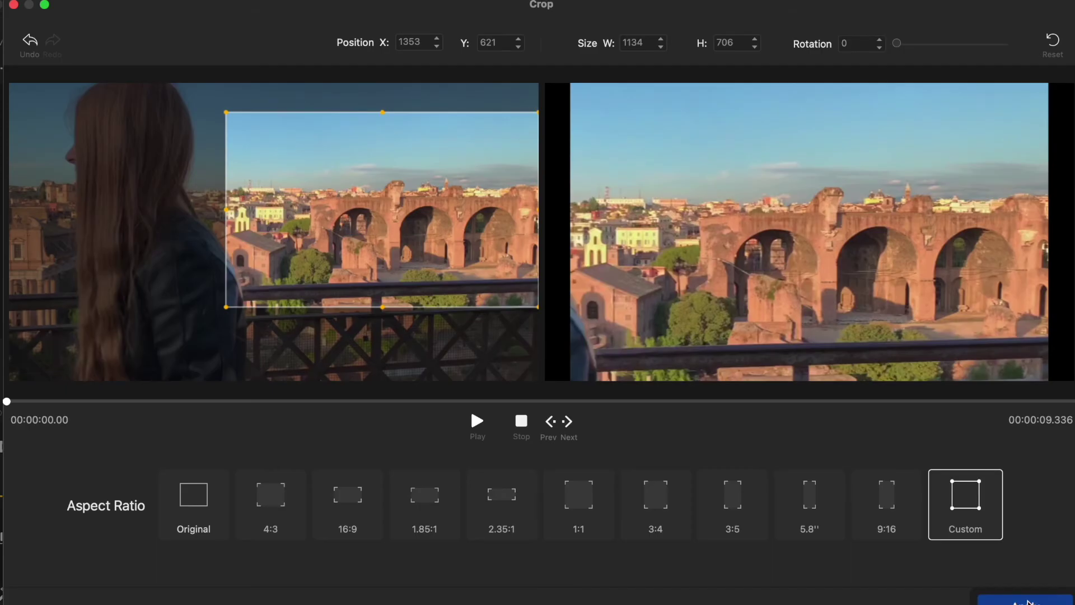
{"action": "left_click", "coordinate": [1028, 601]}
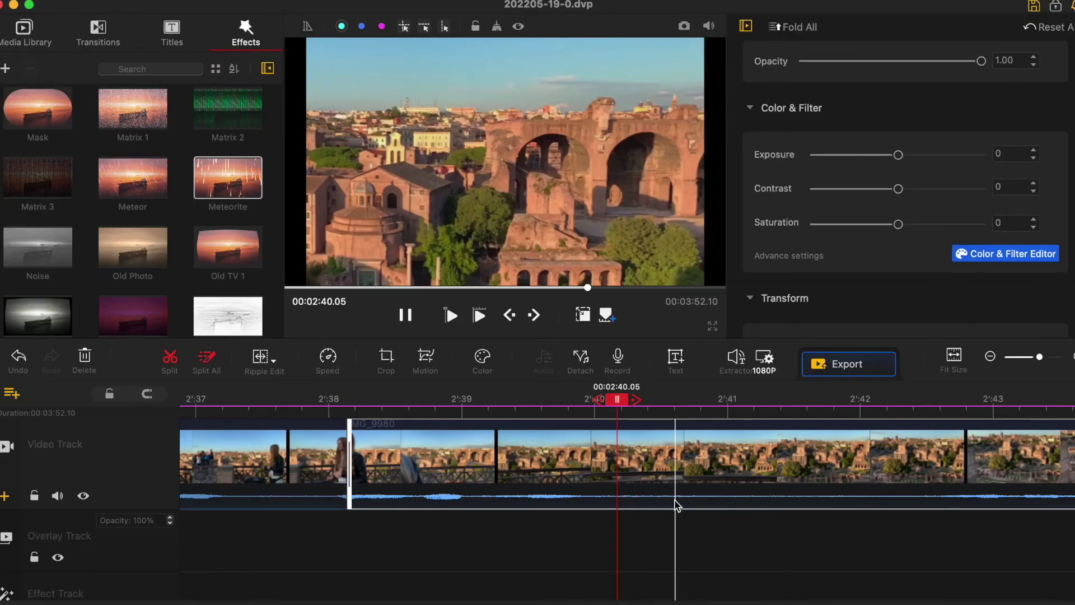
{"action": "key", "text": "space"}
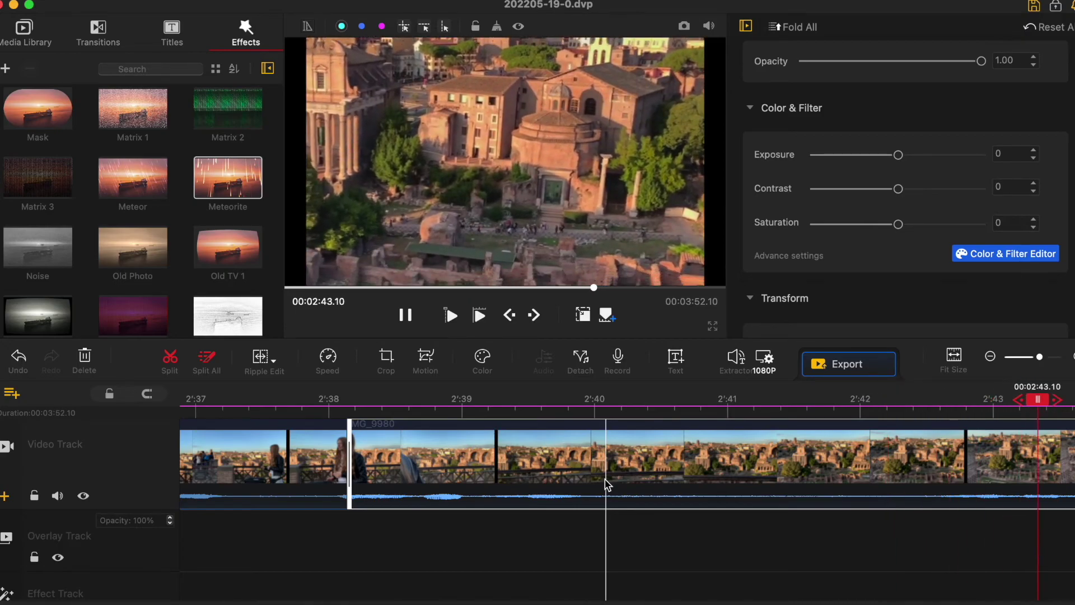
{"action": "key", "text": "space"}
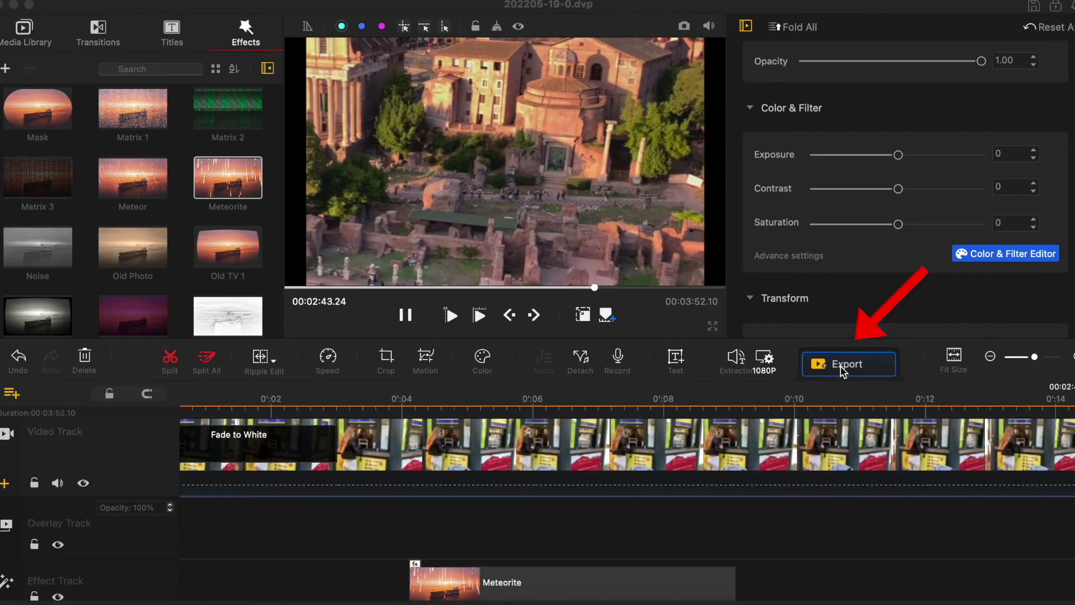
Export the 3:52 project in MP4 format as 'Rome', then return to editing
{"action": "left_click", "coordinate": [841, 370]}
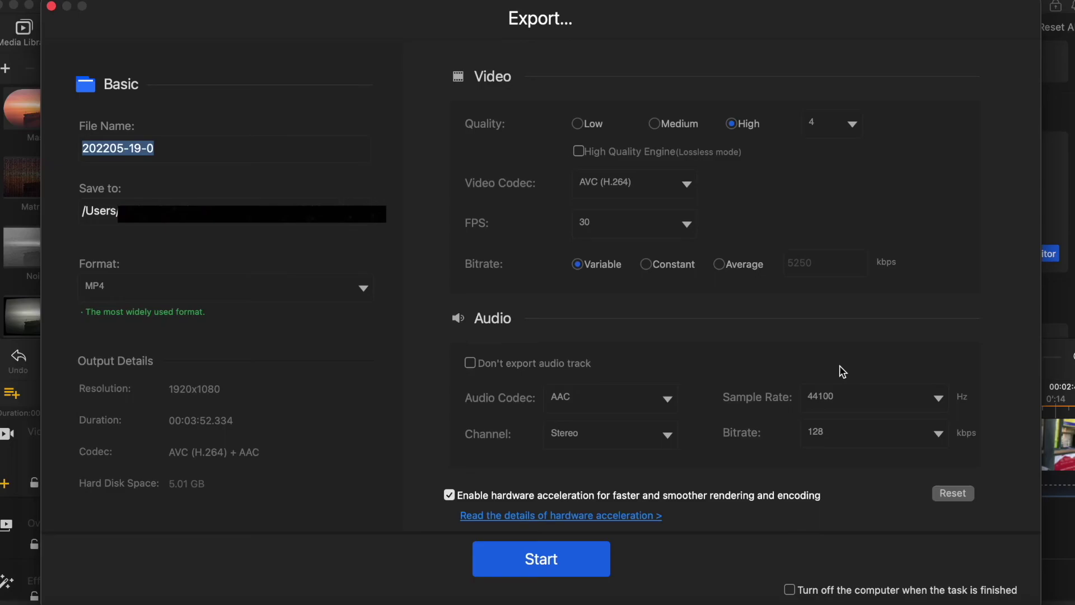
{"action": "type", "text": "Rome"}
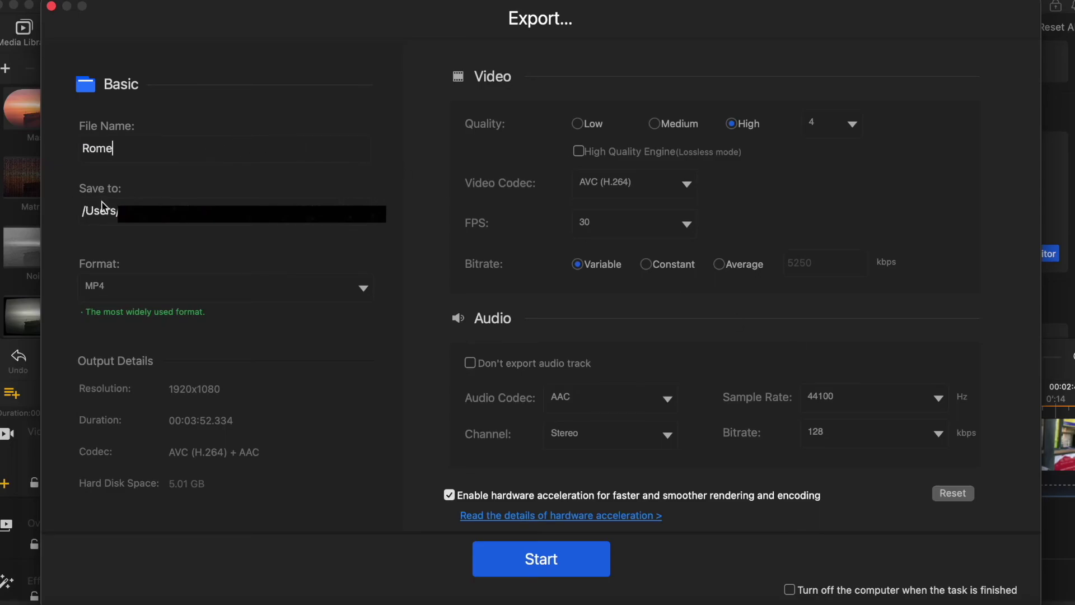
{"action": "left_click", "coordinate": [364, 292]}
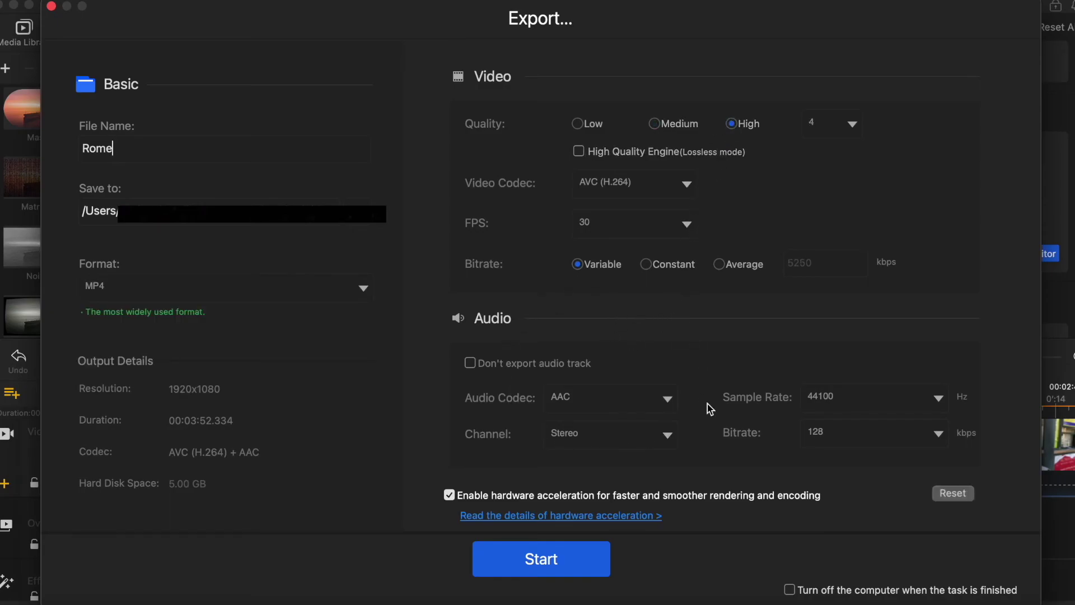
{"action": "left_click", "coordinate": [578, 564]}
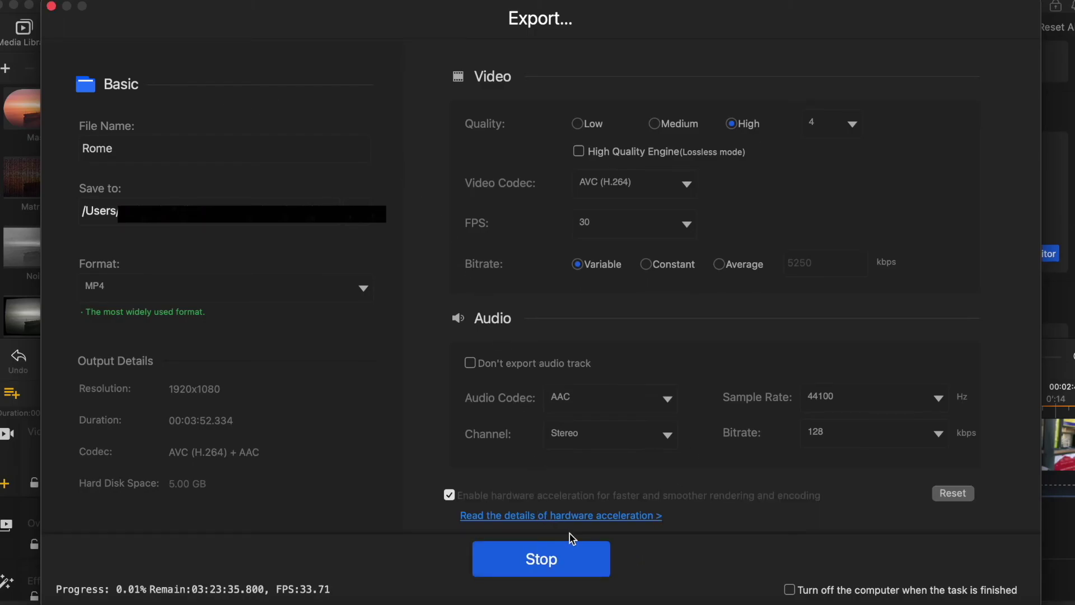
{"action": "left_click", "coordinate": [599, 578]}
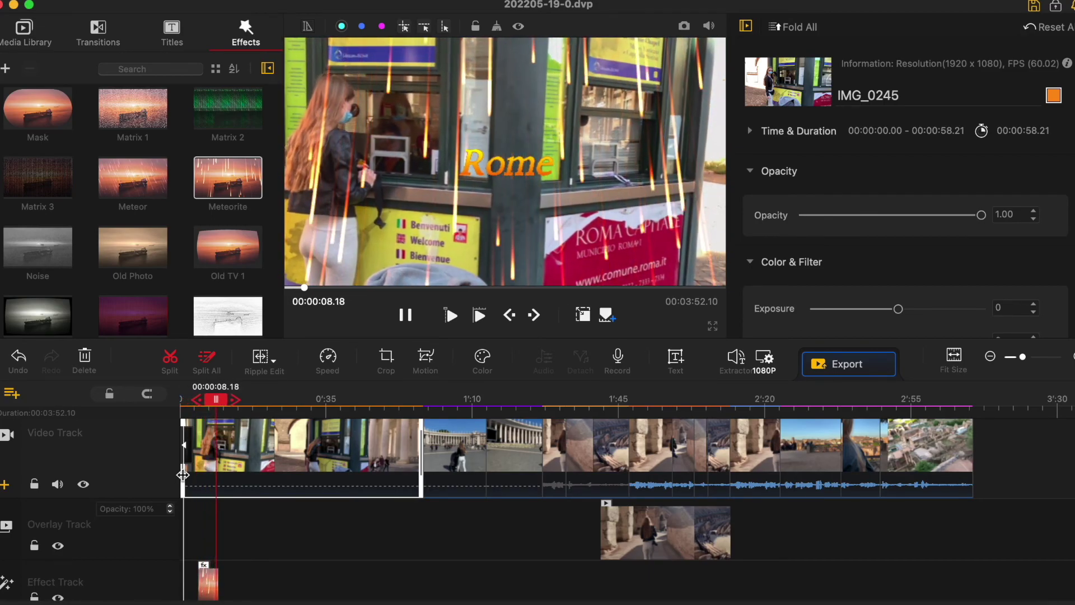
{"action": "left_click", "coordinate": [412, 477]}
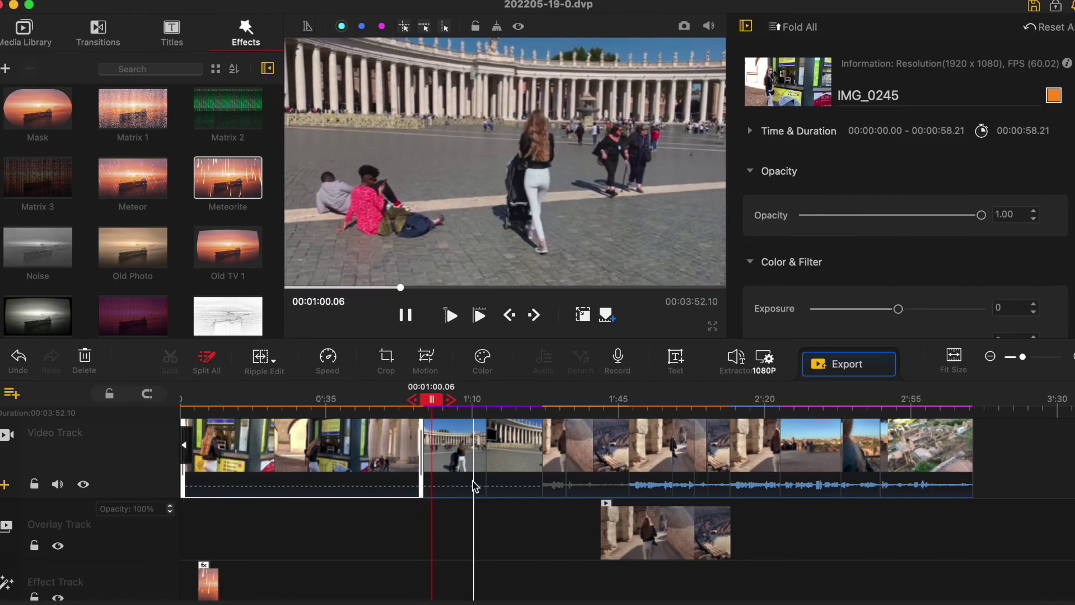
{"action": "left_click", "coordinate": [536, 470]}
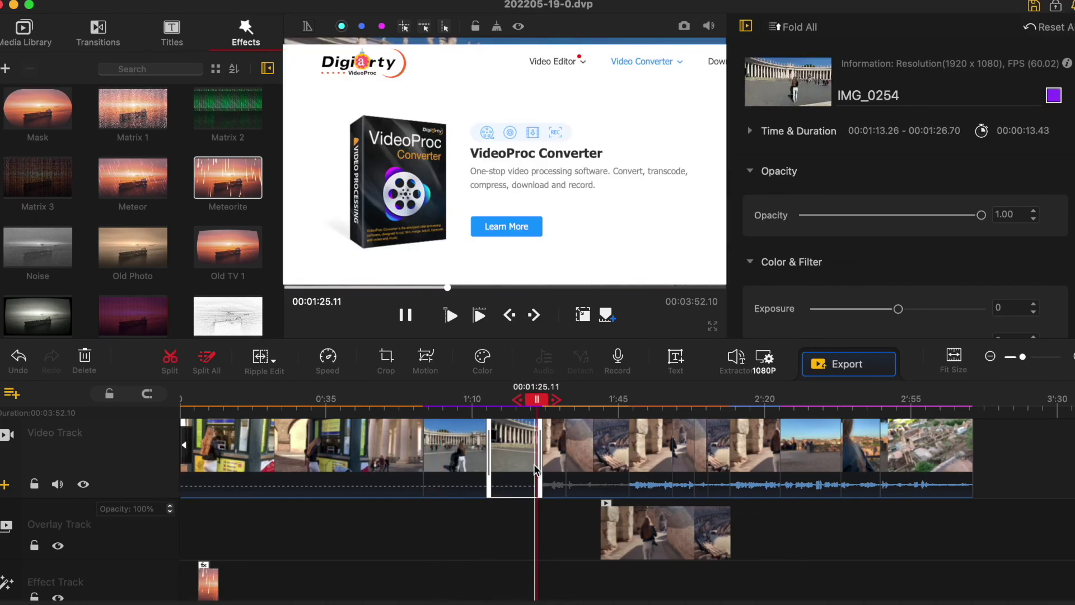
{"action": "left_click", "coordinate": [436, 470]}
{"action": "left_click", "coordinate": [537, 473]}
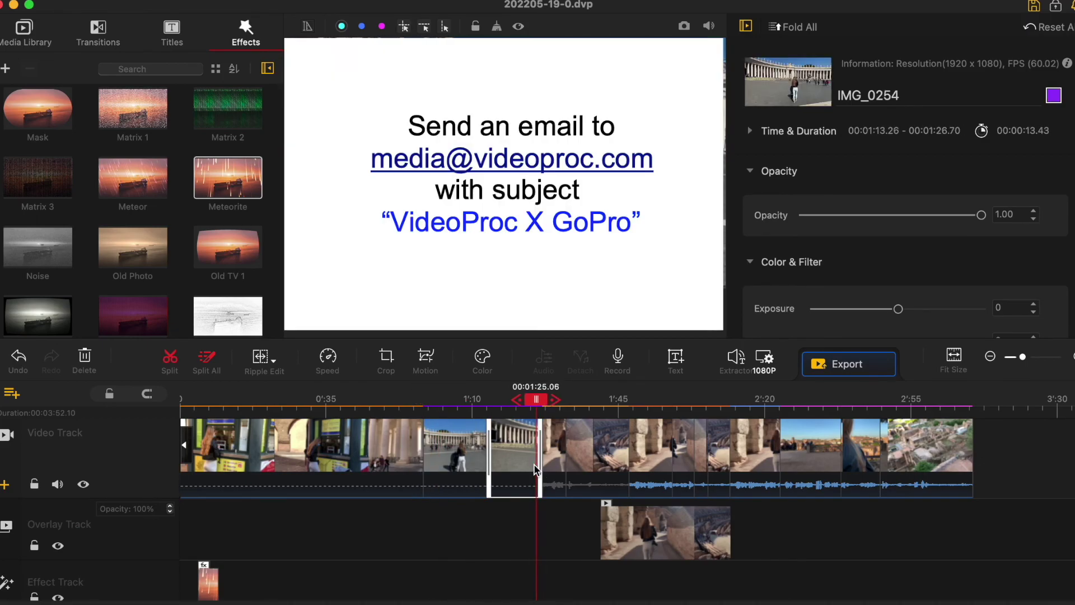
{"action": "key", "text": "space"}
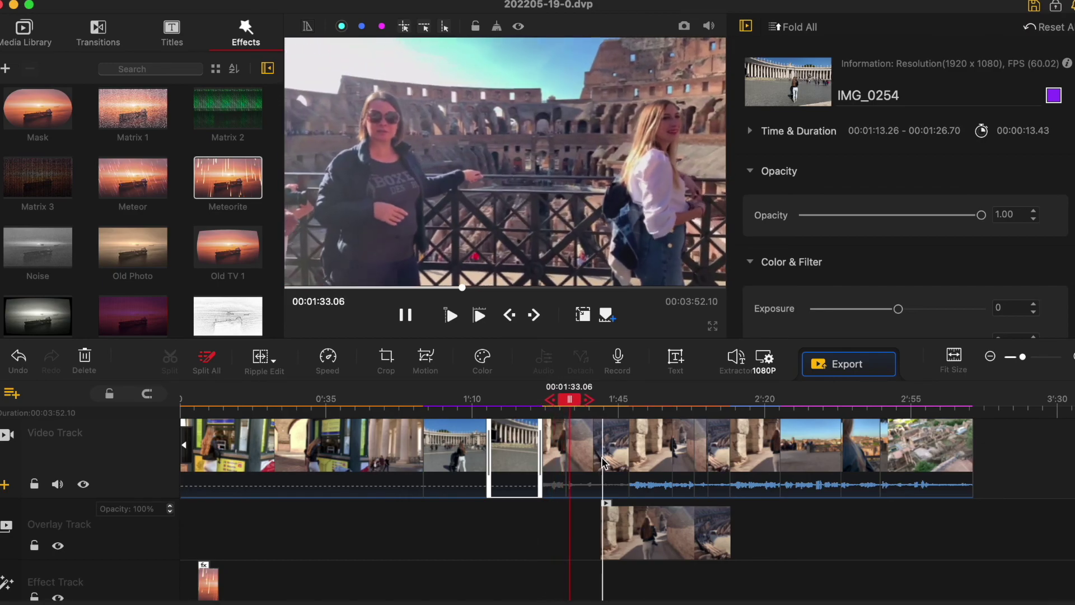
{"action": "left_click", "coordinate": [716, 454]}
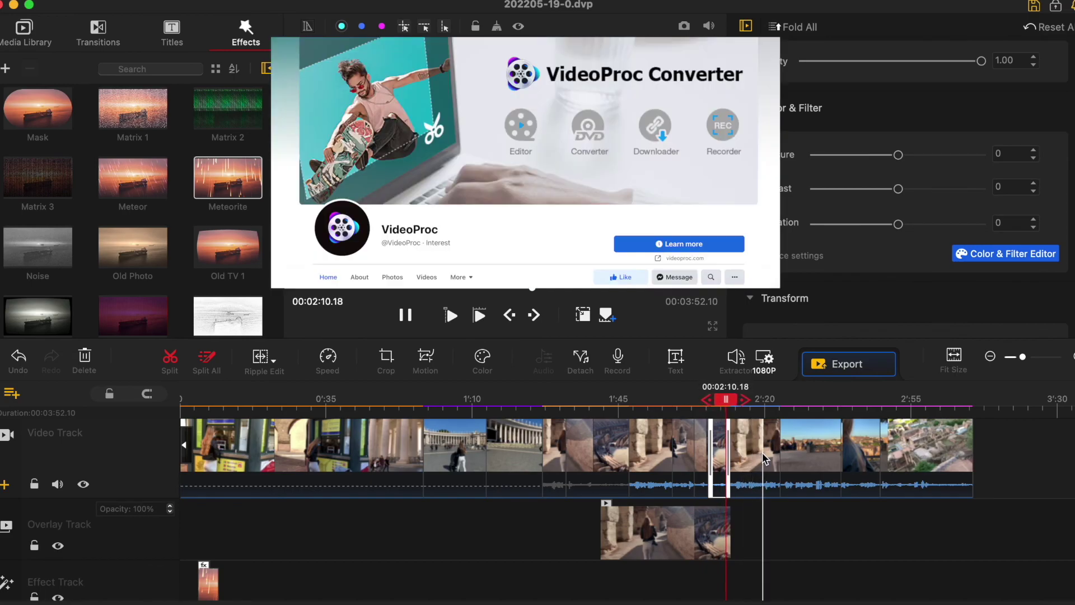
{"action": "left_click", "coordinate": [823, 456]}
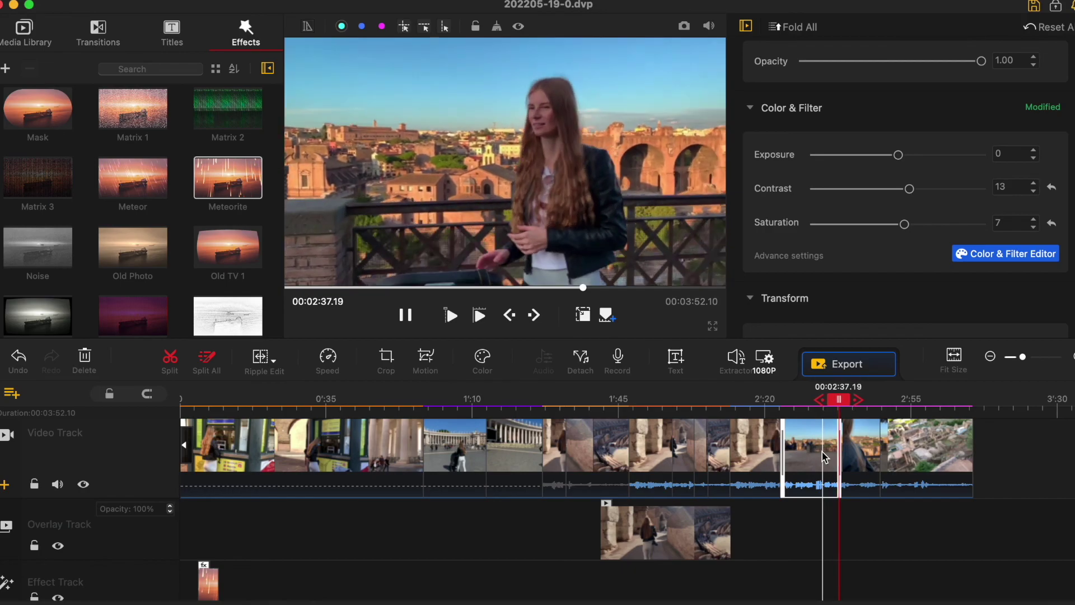
{"action": "left_click", "coordinate": [404, 453]}
{"action": "left_click", "coordinate": [823, 456]}
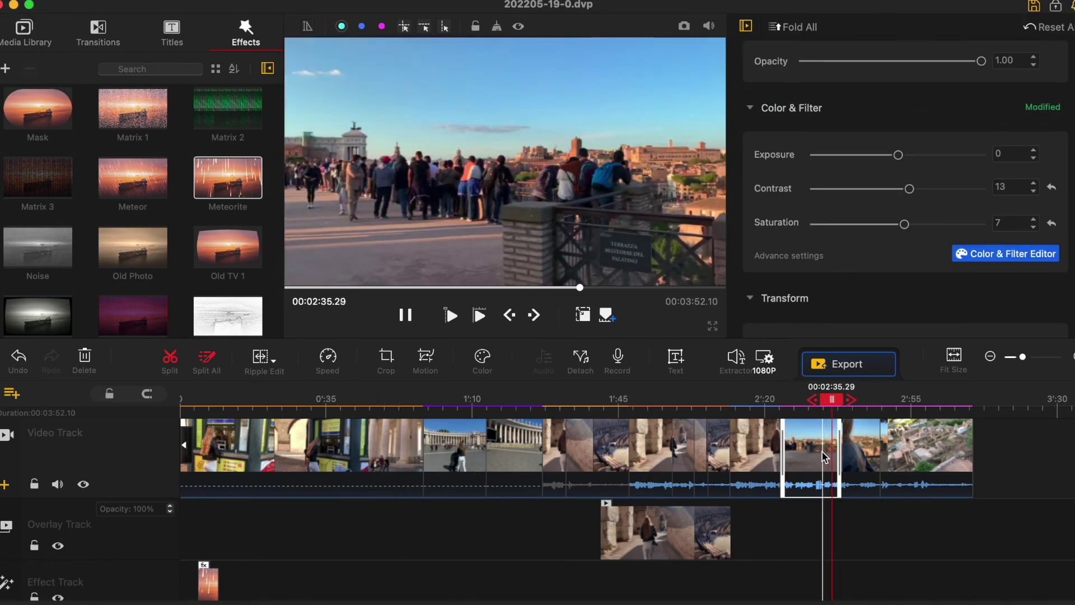
{"action": "left_click", "coordinate": [419, 471]}
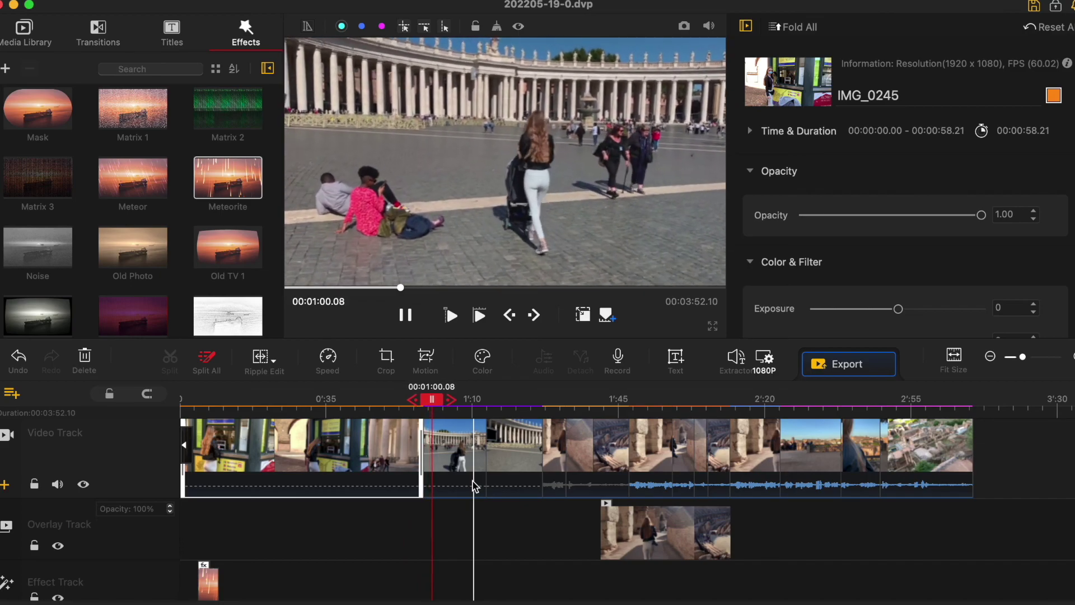
{"action": "left_click", "coordinate": [536, 472]}
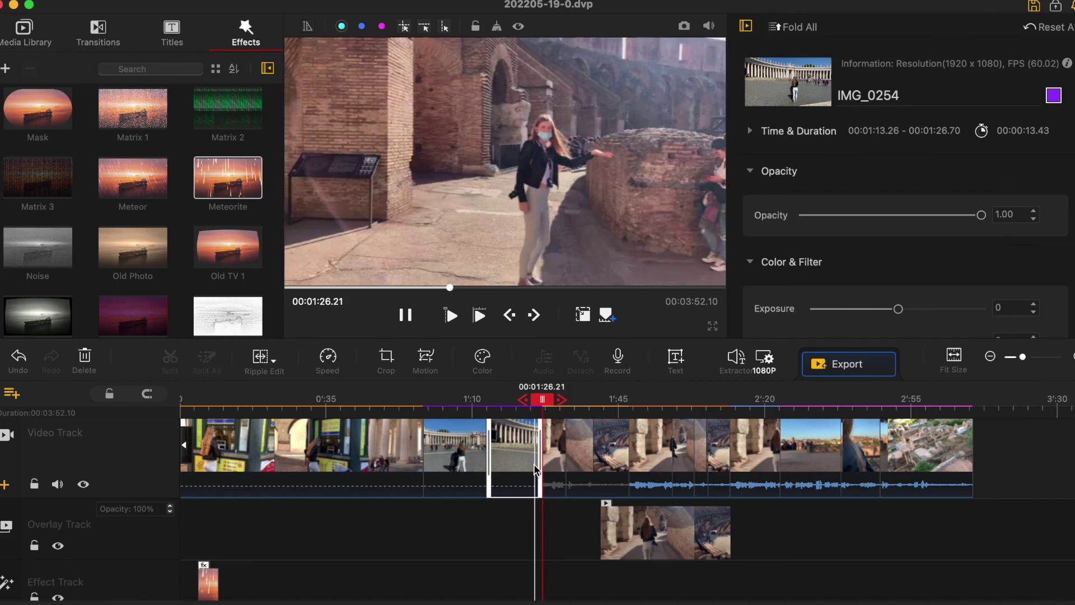